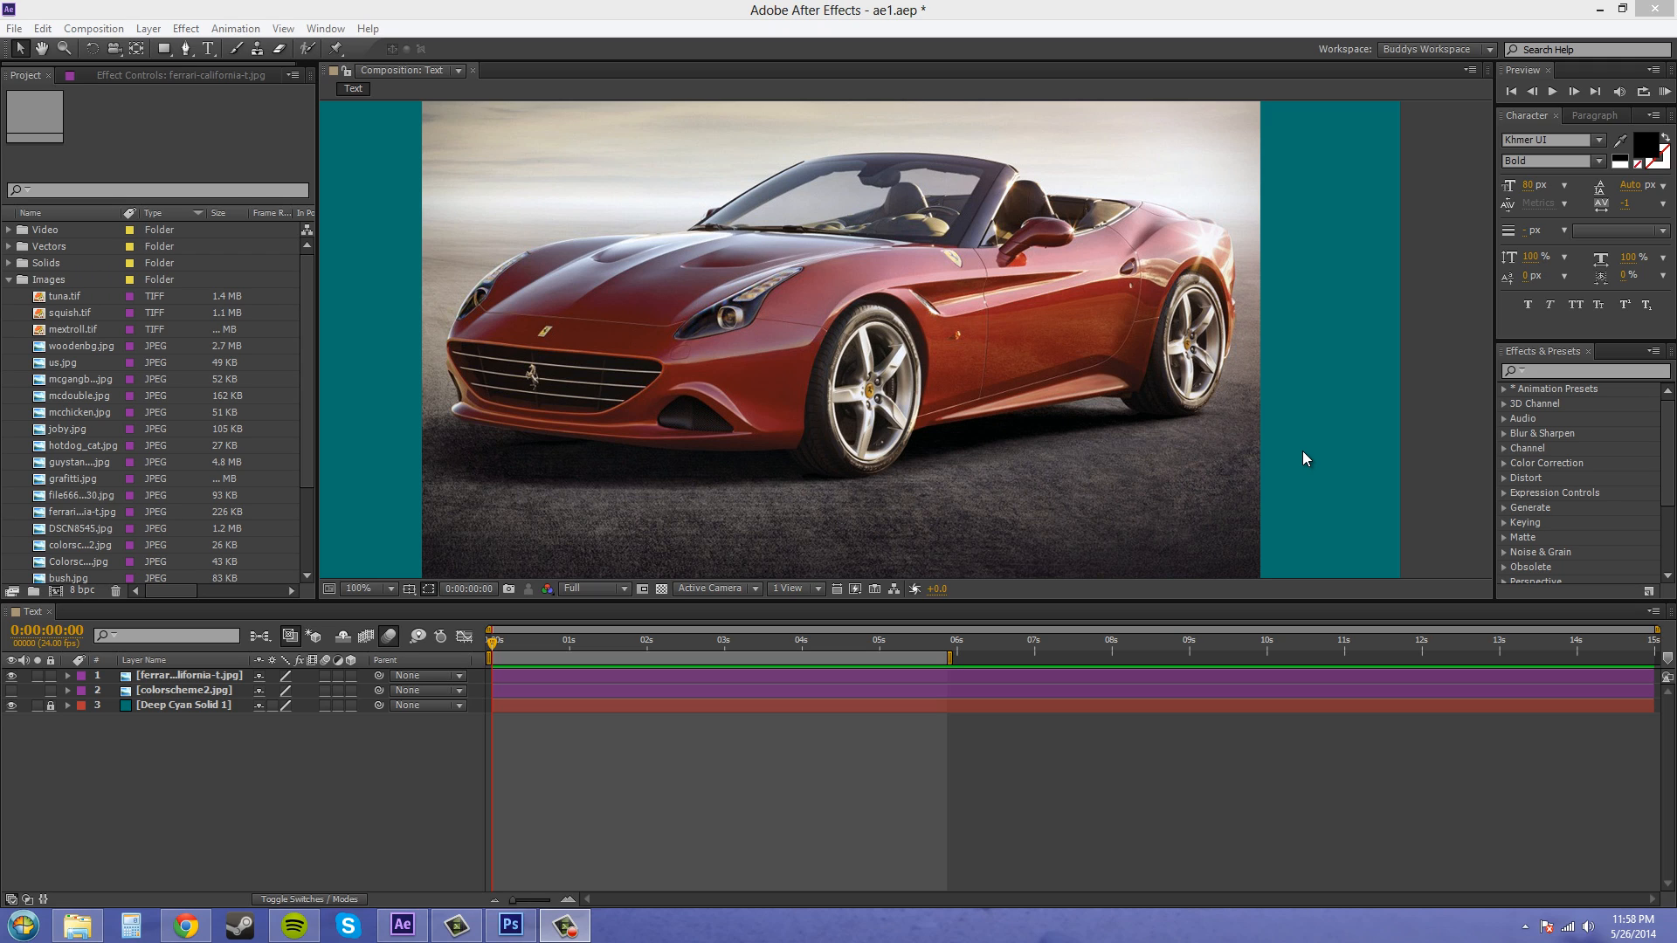
- Hide the Ferrari image layer in the Text composition and switch to Photoshop
{"action": "left_click", "coordinate": [12, 675]}
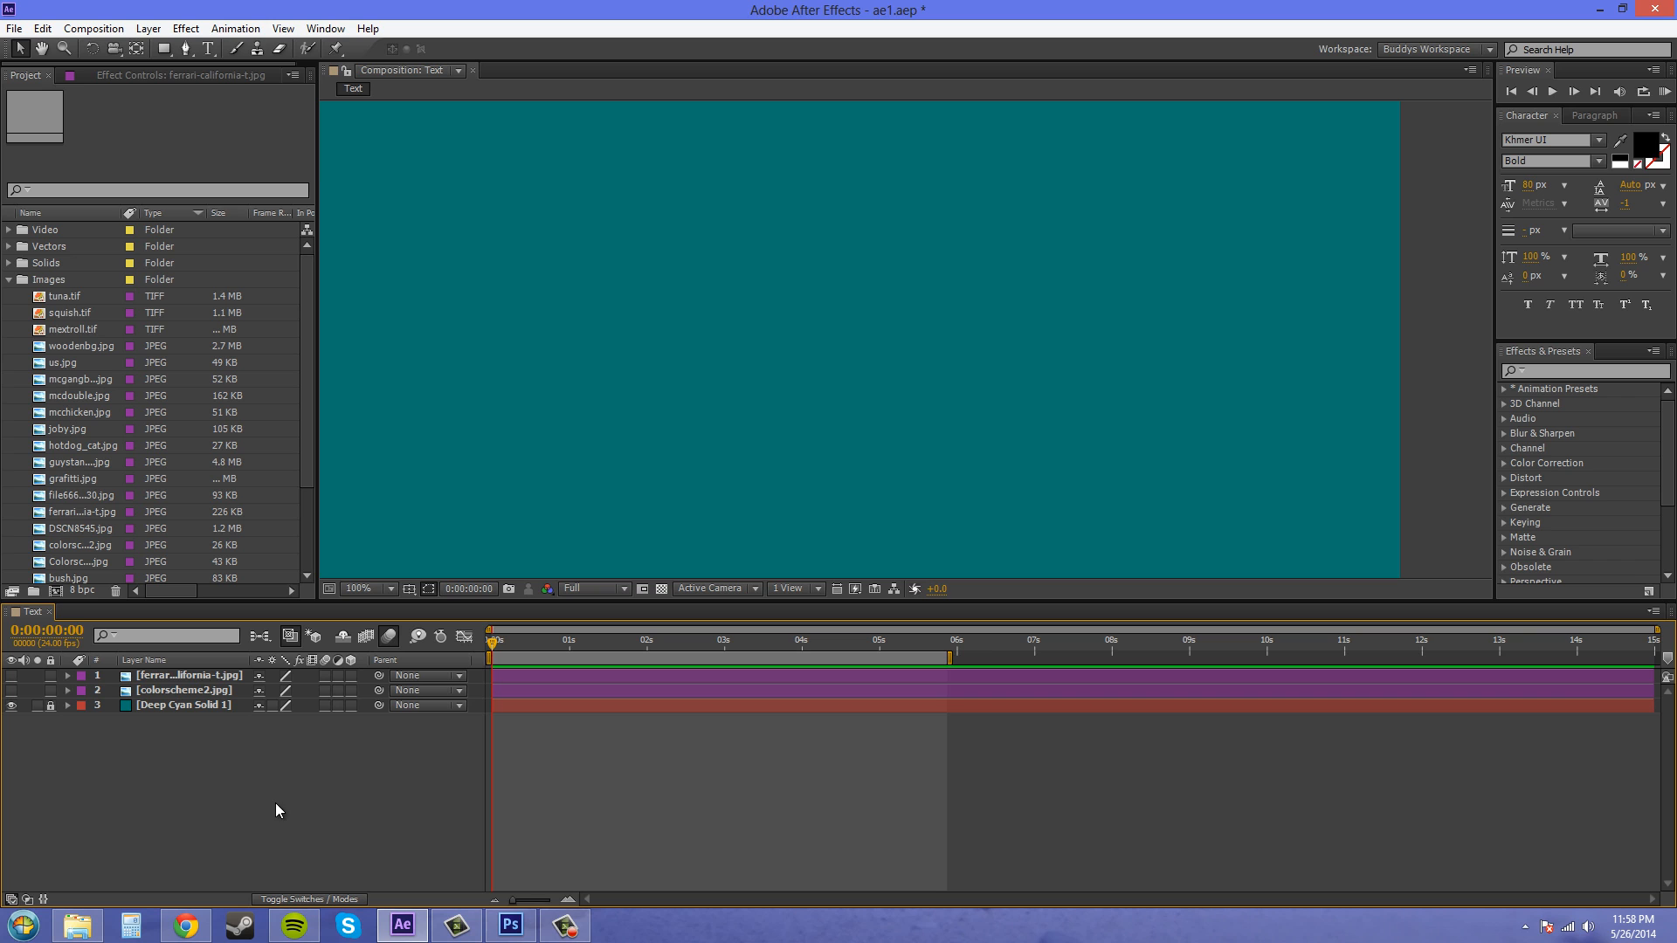
{"action": "left_click", "coordinate": [513, 929]}
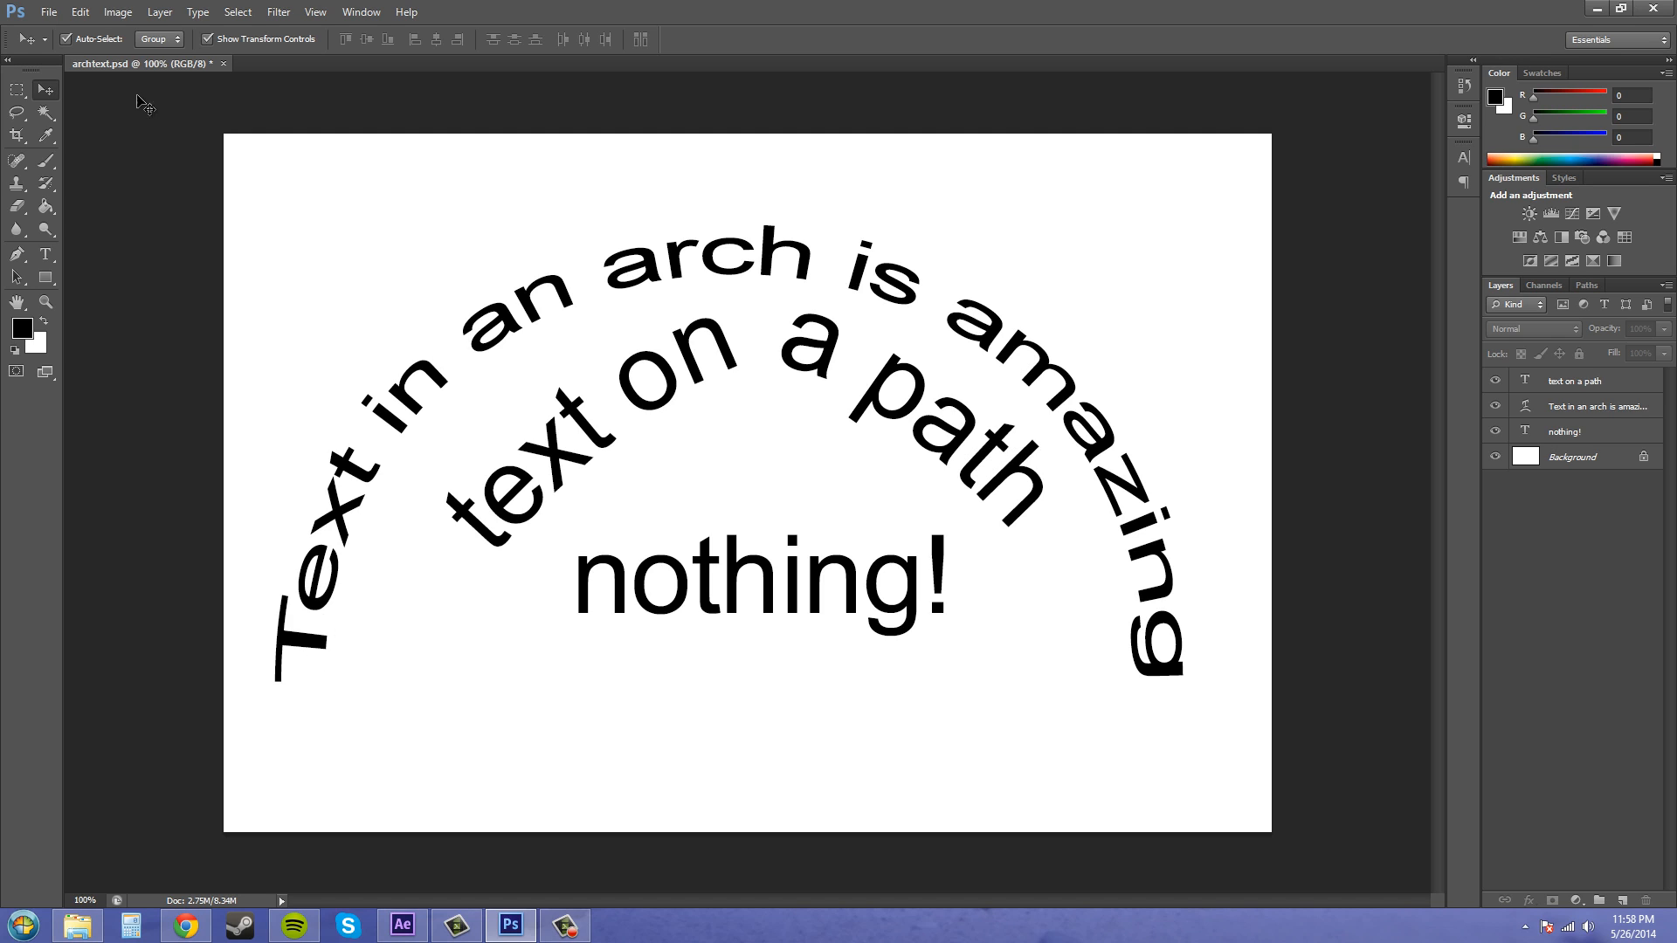
- Toggle the visibility of the arched text and path text layers to compare them
{"action": "left_click", "coordinate": [1495, 405]}
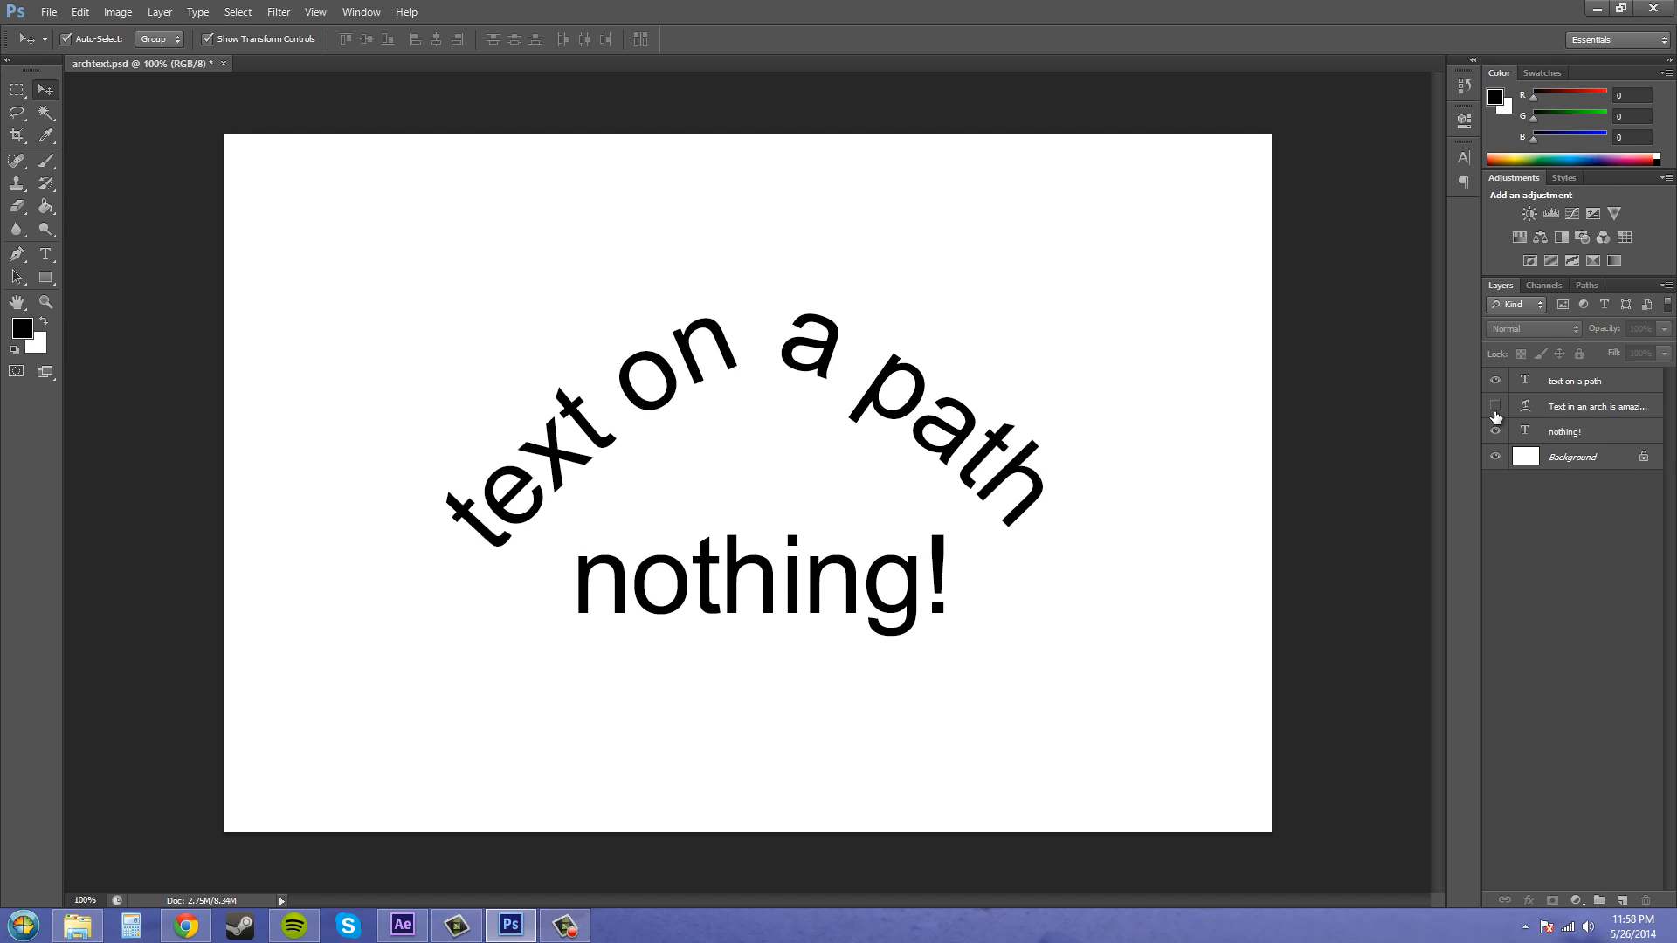
{"action": "left_click", "coordinate": [1495, 381]}
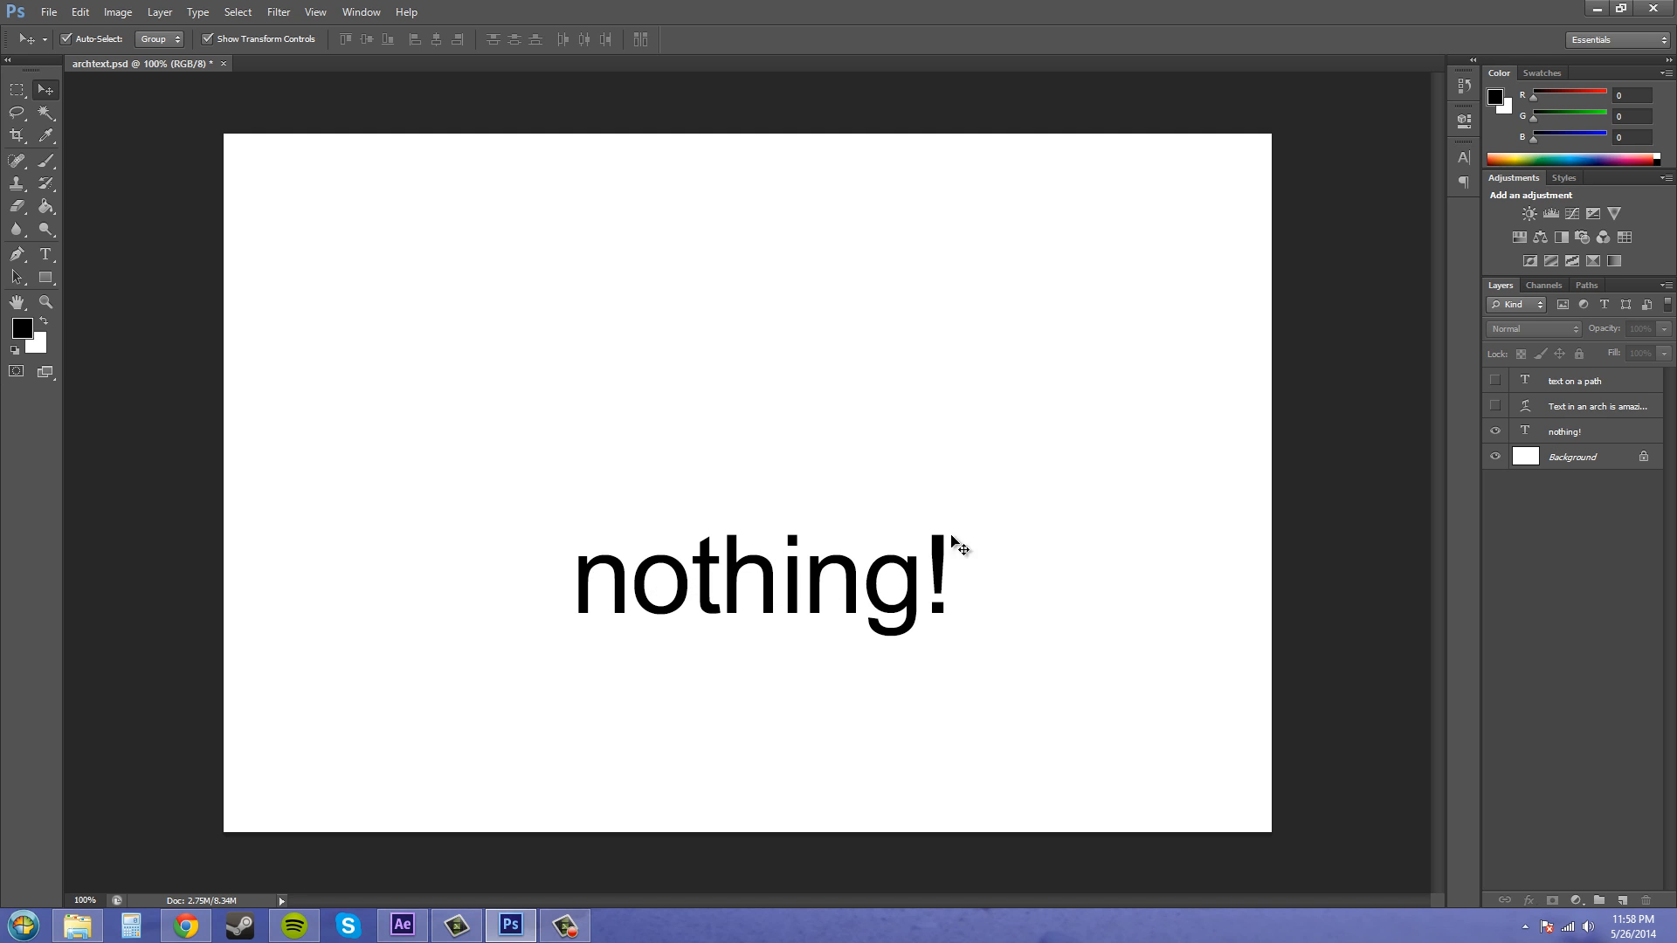
{"action": "left_click", "coordinate": [1495, 406]}
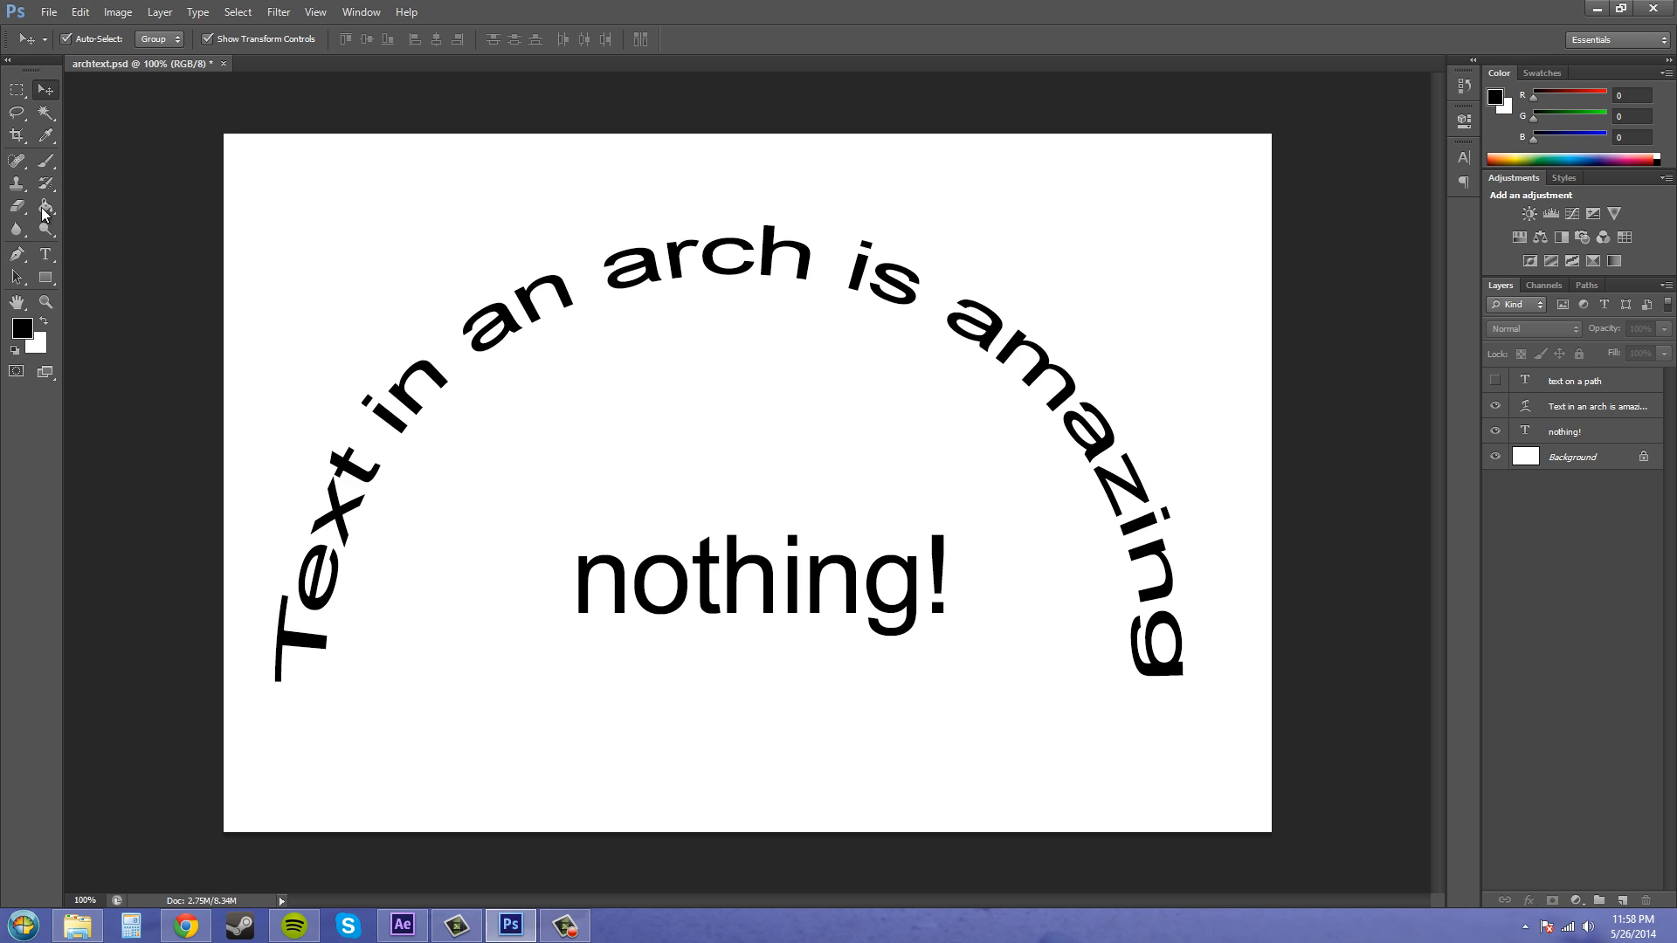
- Inspect the Warp Text settings of the arched text layer with the Type tool and confirm them
{"action": "left_click", "coordinate": [45, 254]}
{"action": "left_click", "coordinate": [555, 306]}
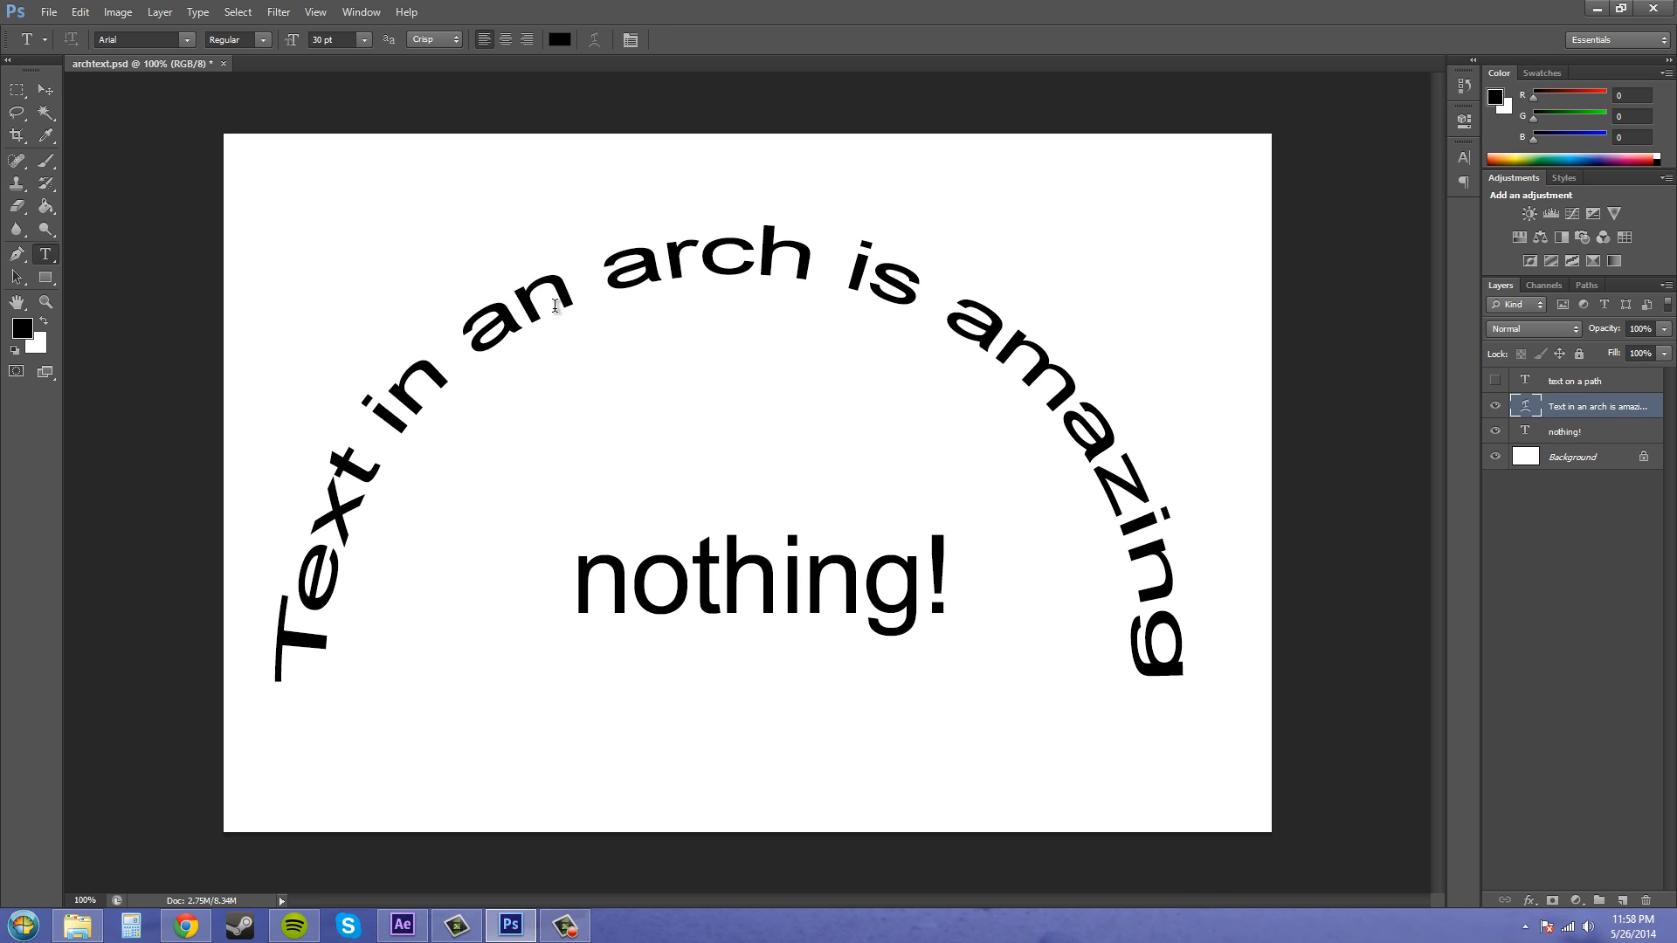
{"action": "left_click", "coordinate": [555, 305]}
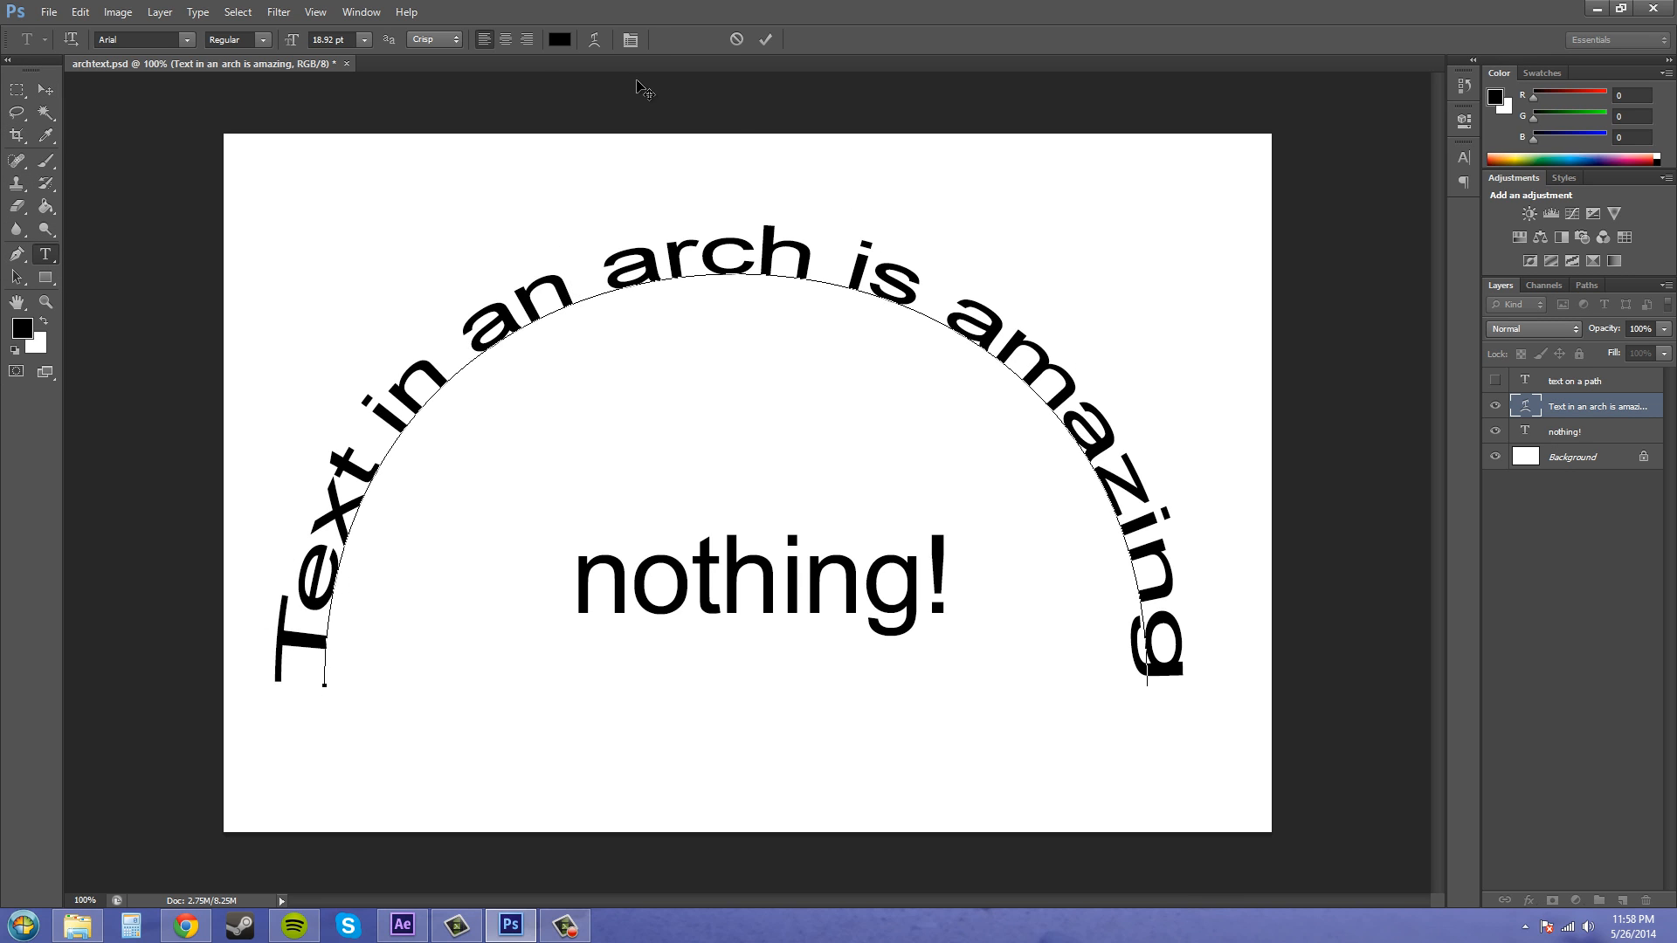
{"action": "left_click", "coordinate": [595, 39]}
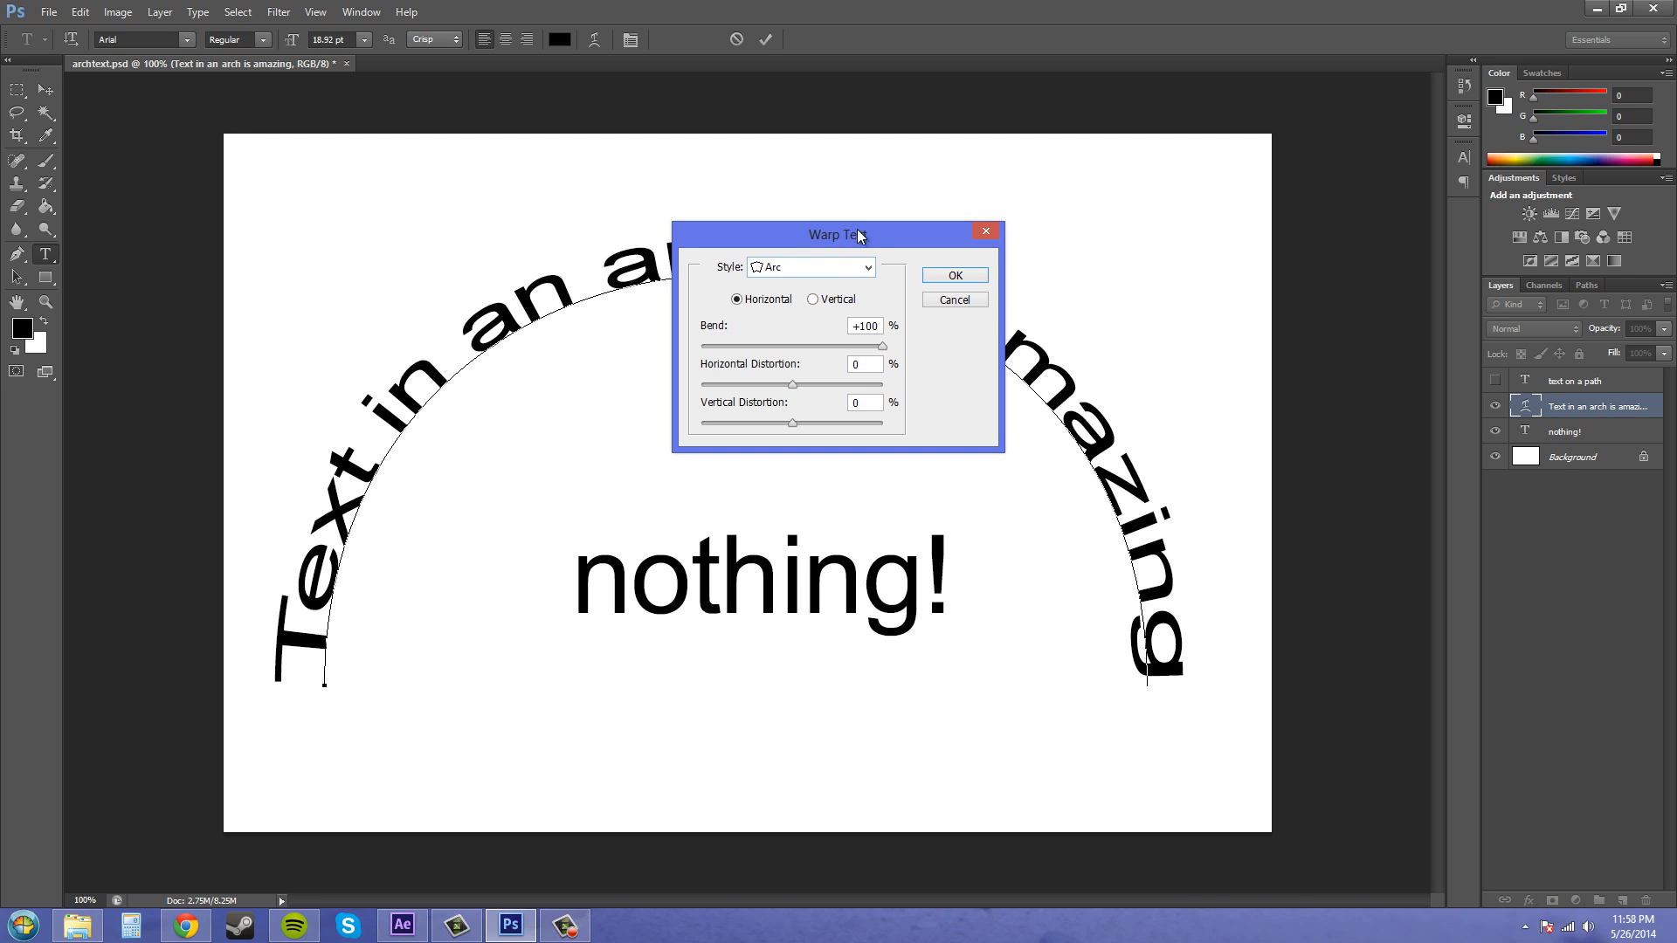
{"action": "left_click", "coordinate": [954, 276]}
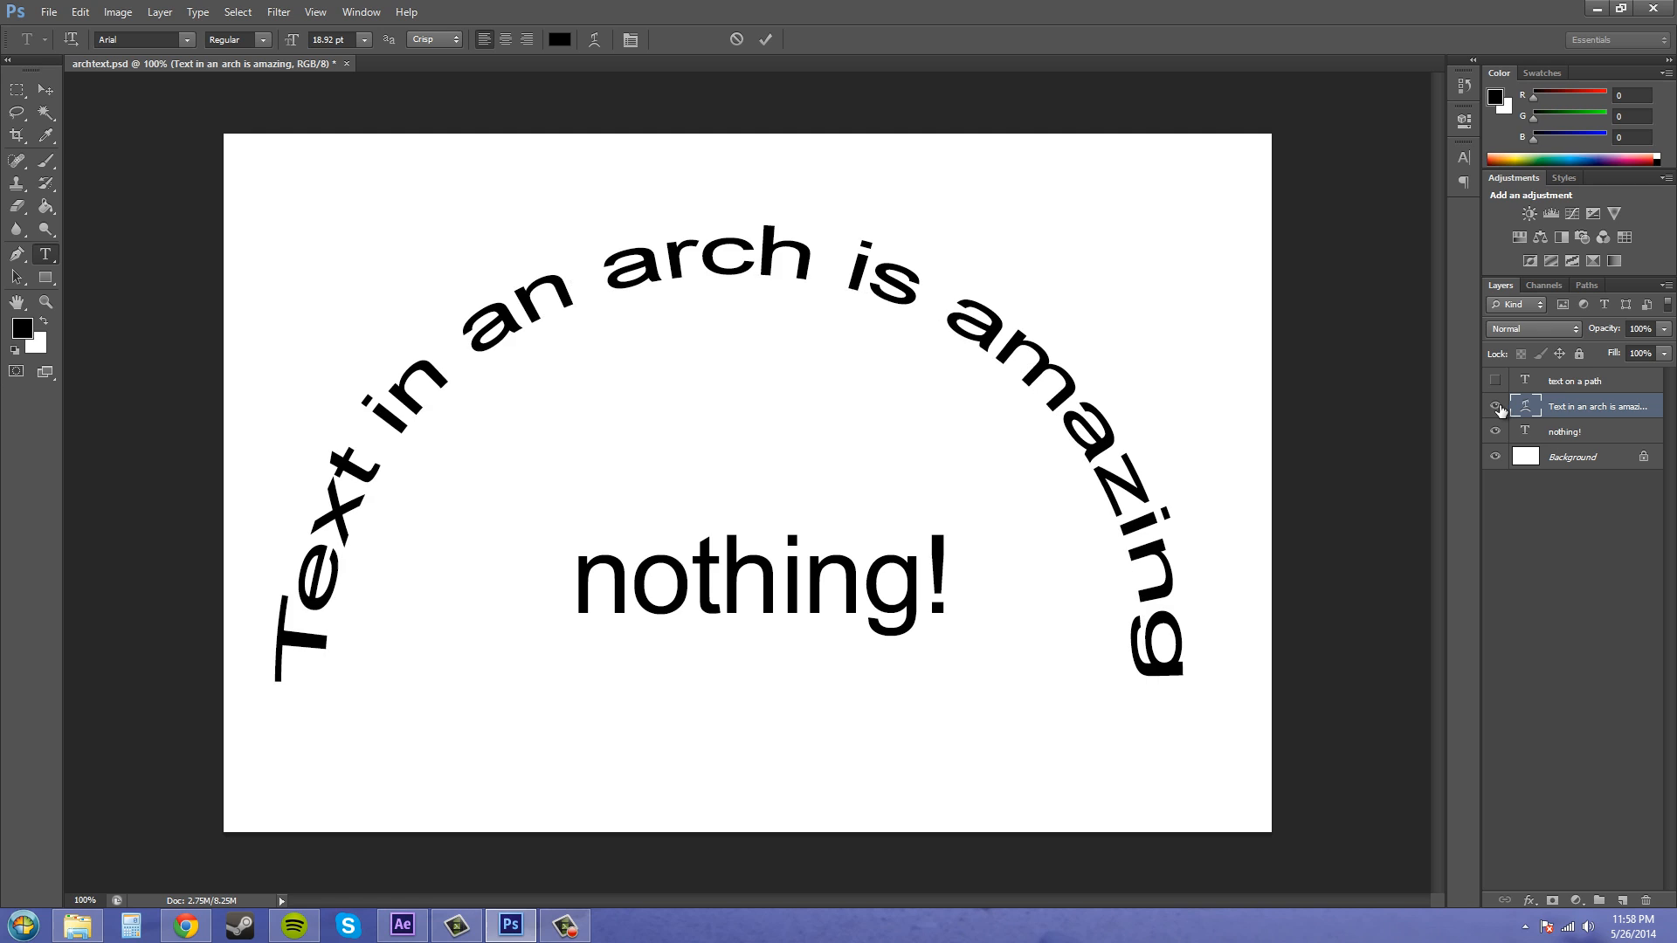
- Hide the arched text layer and show the path text layer
{"action": "left_click", "coordinate": [1496, 405]}
{"action": "left_click", "coordinate": [1496, 381]}
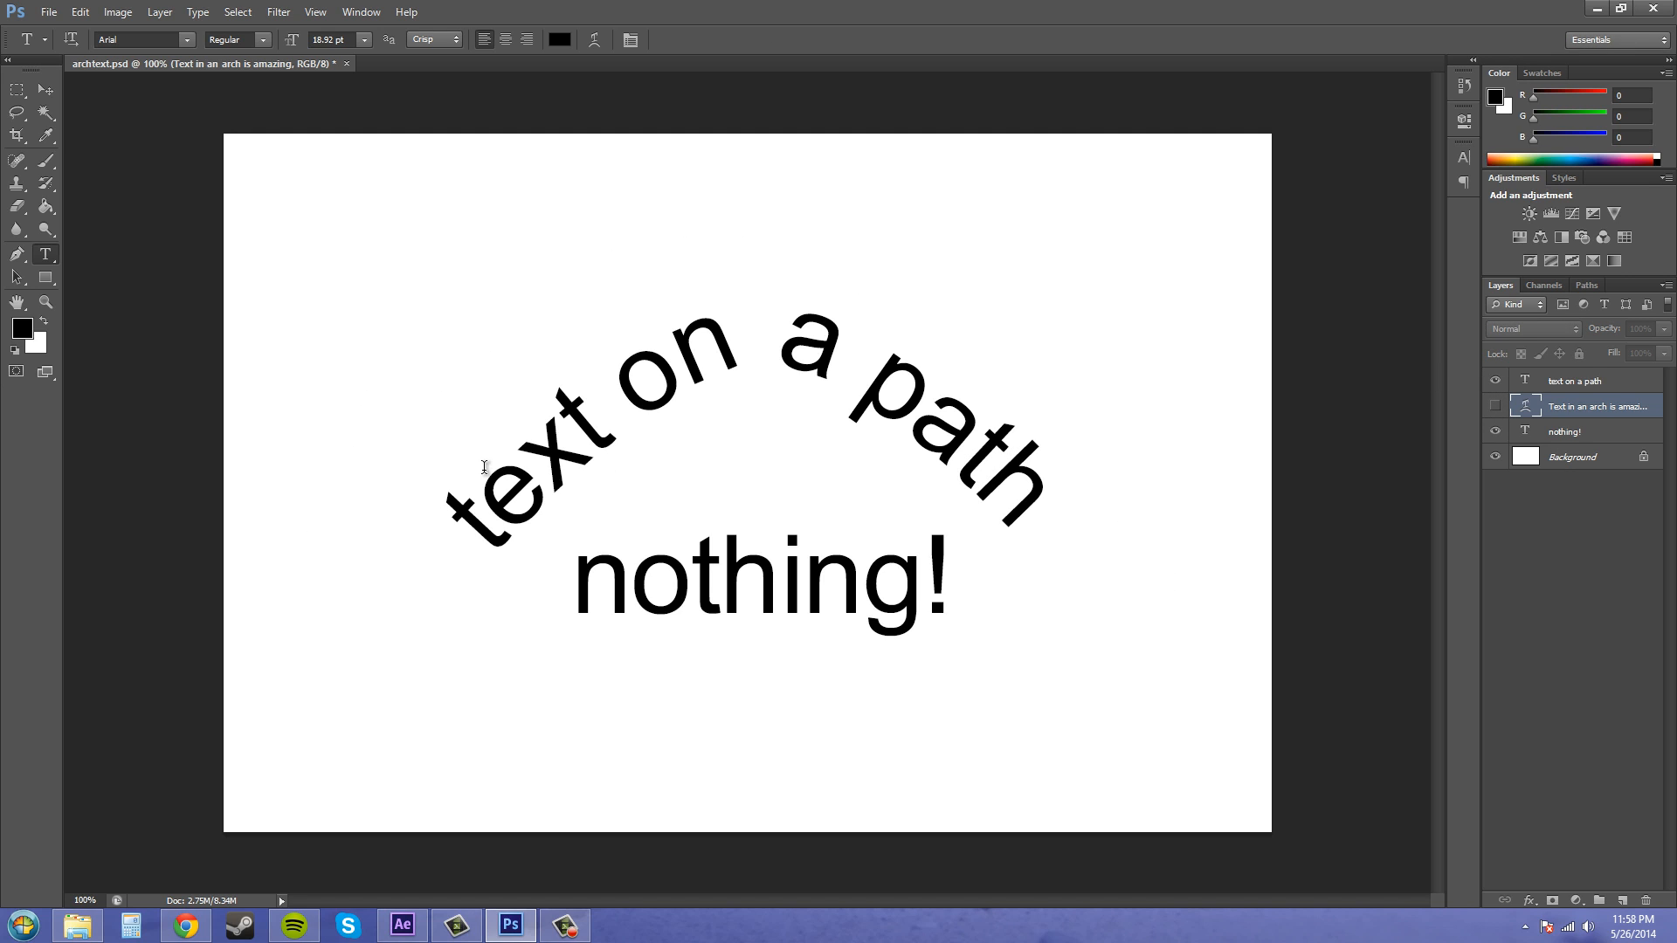
- Try drawing a curved Pen path across the canvas above the text, then undo all its points
{"action": "left_click", "coordinate": [20, 253]}
{"action": "left_click", "coordinate": [363, 355]}
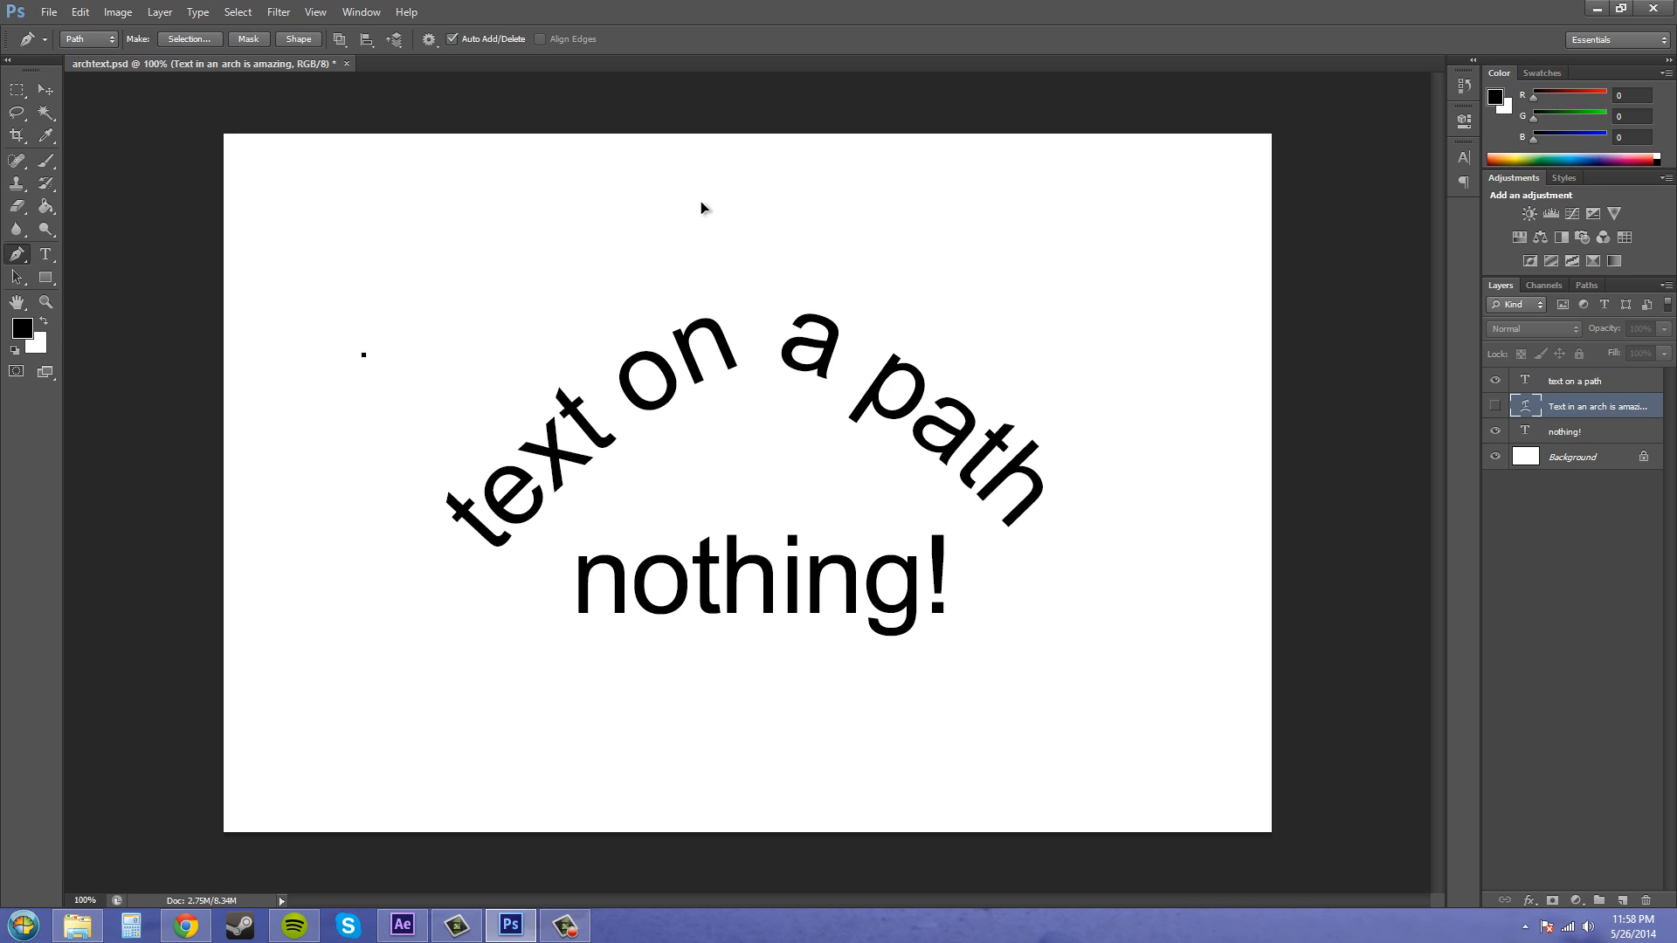
{"action": "left_click_drag", "start_coordinate": [676, 202], "coordinate": [785, 218]}
{"action": "left_click_drag", "start_coordinate": [1083, 315], "coordinate": [1115, 357]}
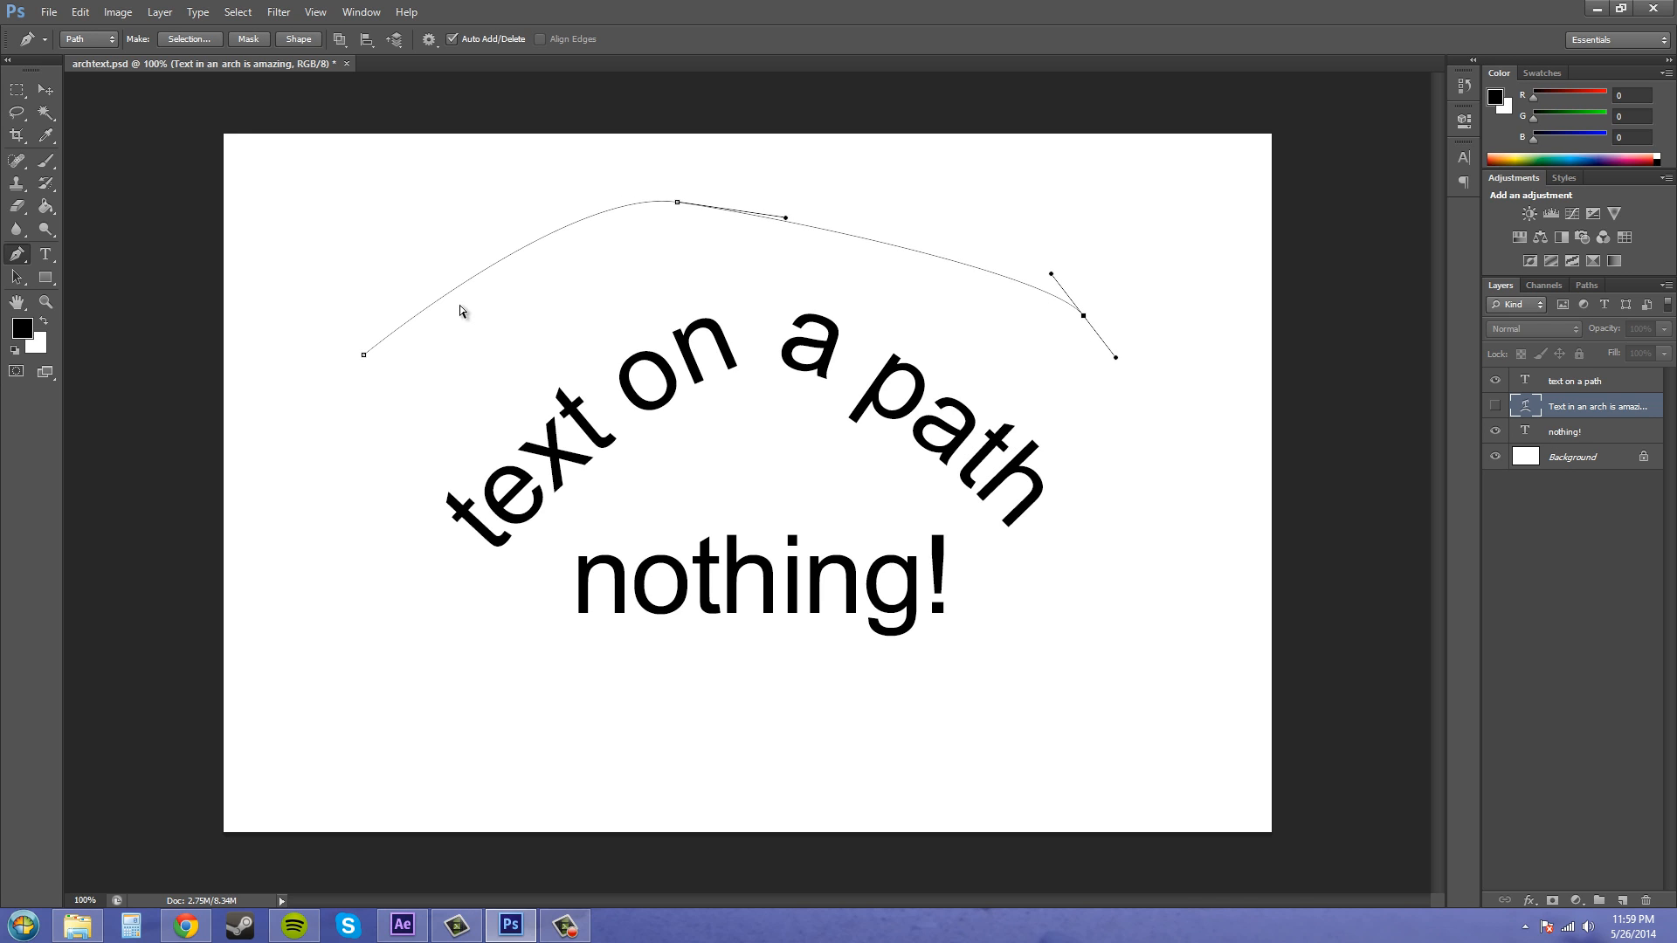
{"action": "key", "text": "ctrl+z"}
{"action": "key", "text": "ctrl+z"}
{"action": "key", "text": "ctrl+z"}
{"action": "key", "text": "ctrl+alt+z"}
{"action": "key", "text": "ctrl+alt+z"}
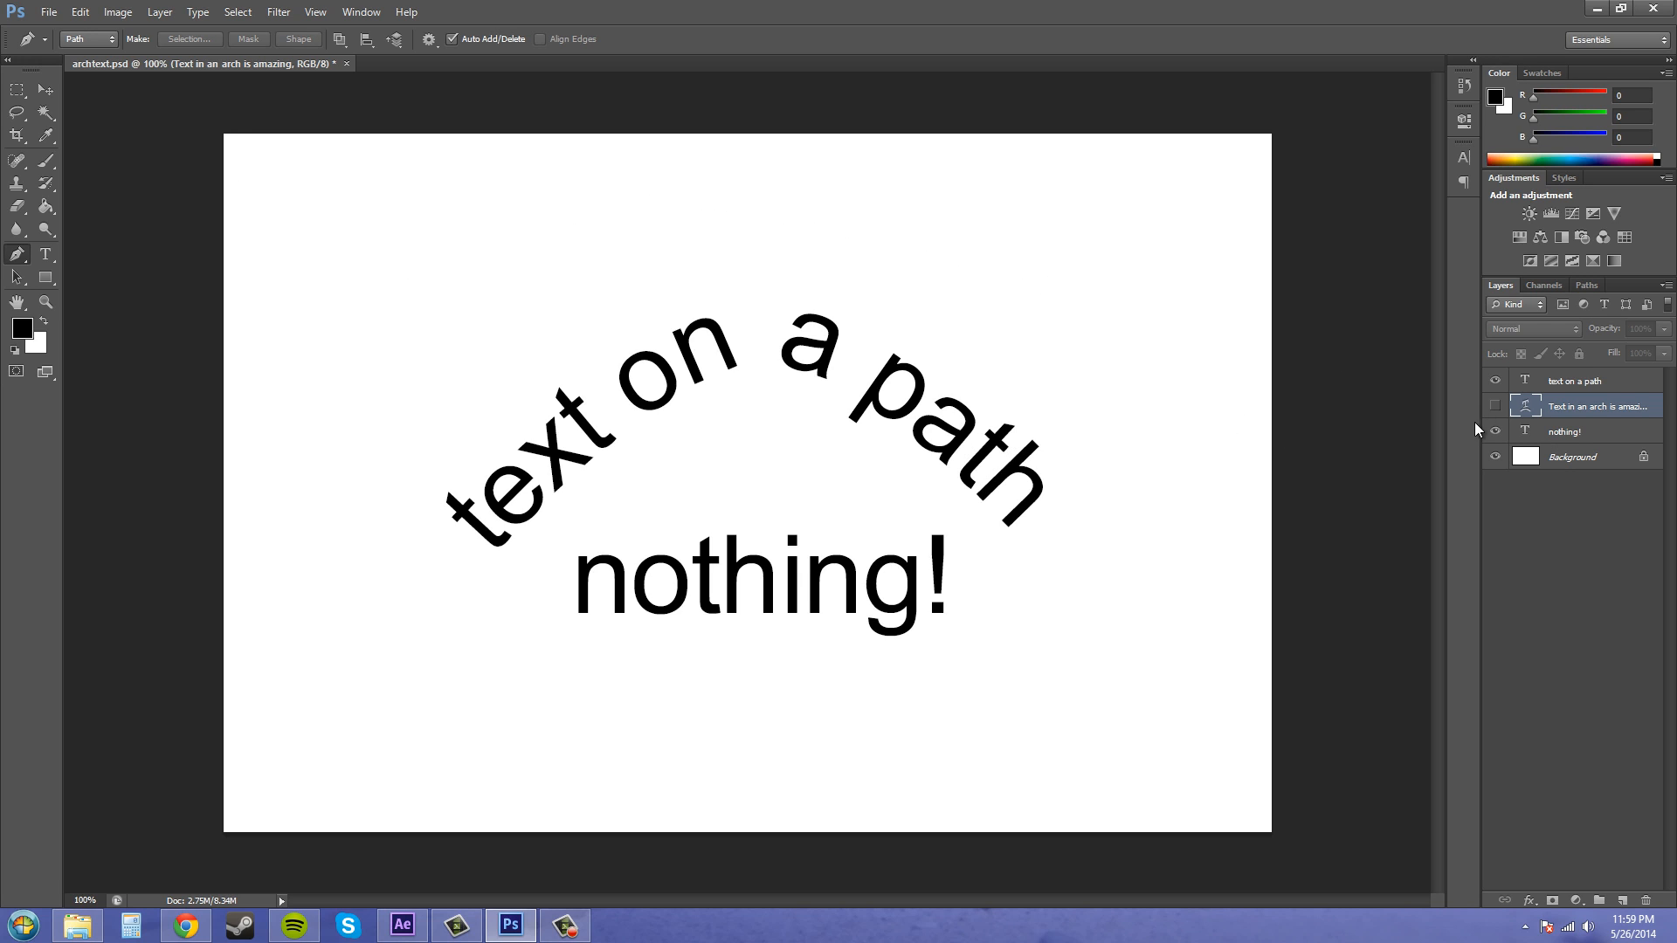
- Show the arched text layer again, then open and cancel the Save As dialog
{"action": "left_click", "coordinate": [1494, 409]}
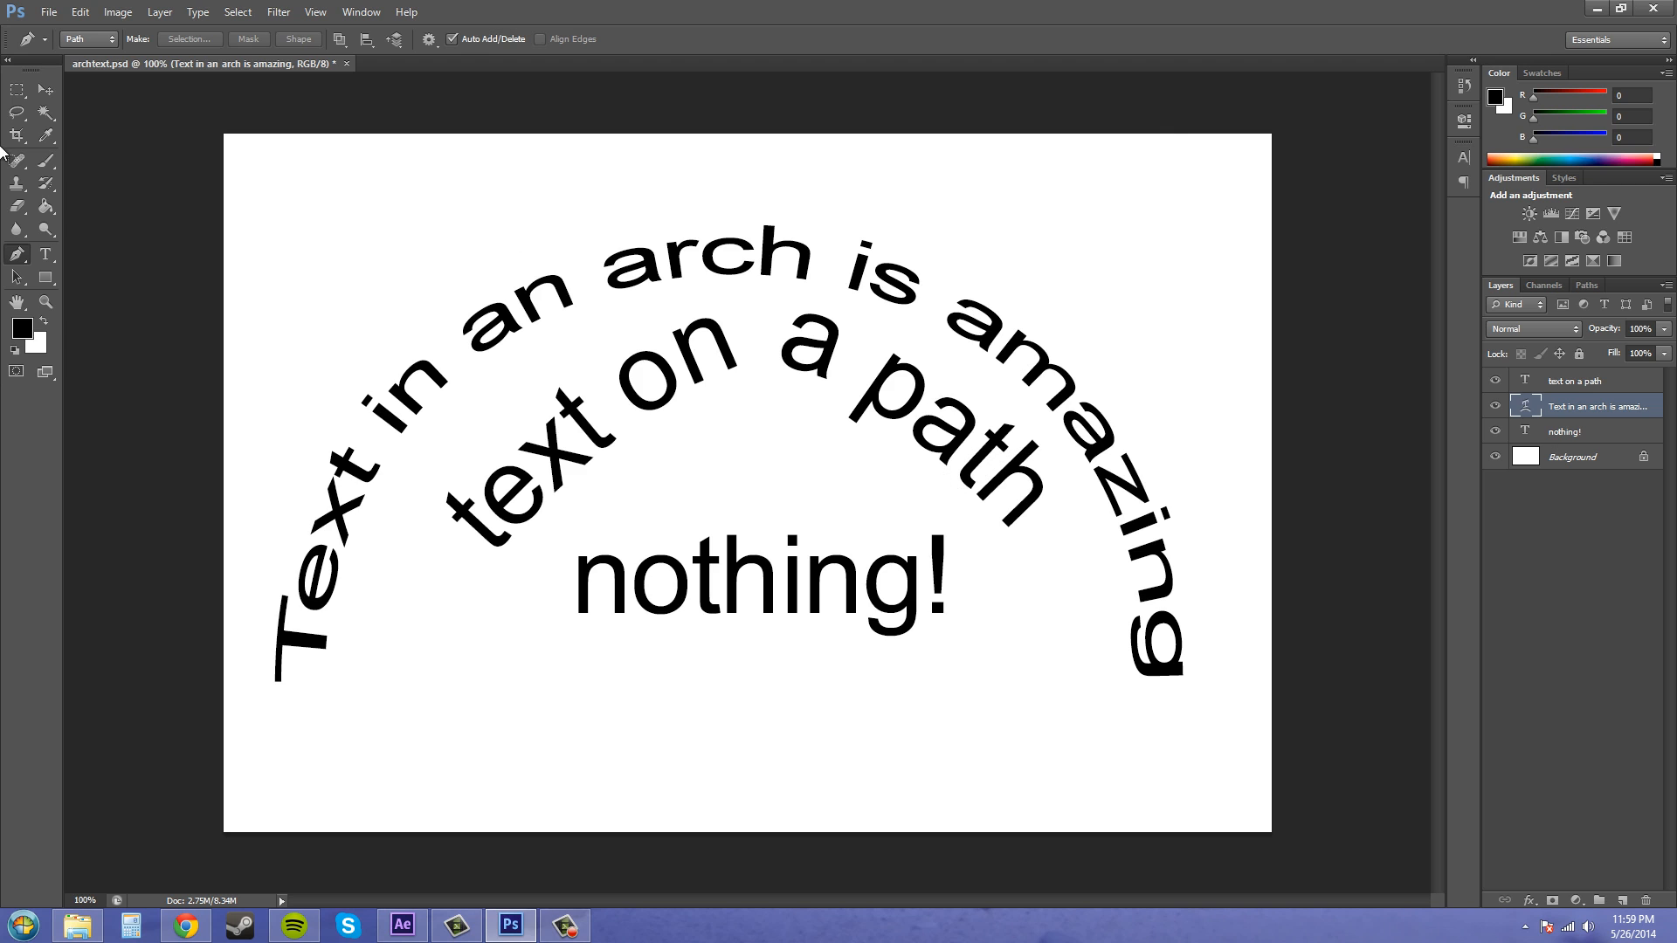
{"action": "left_click", "coordinate": [48, 12]}
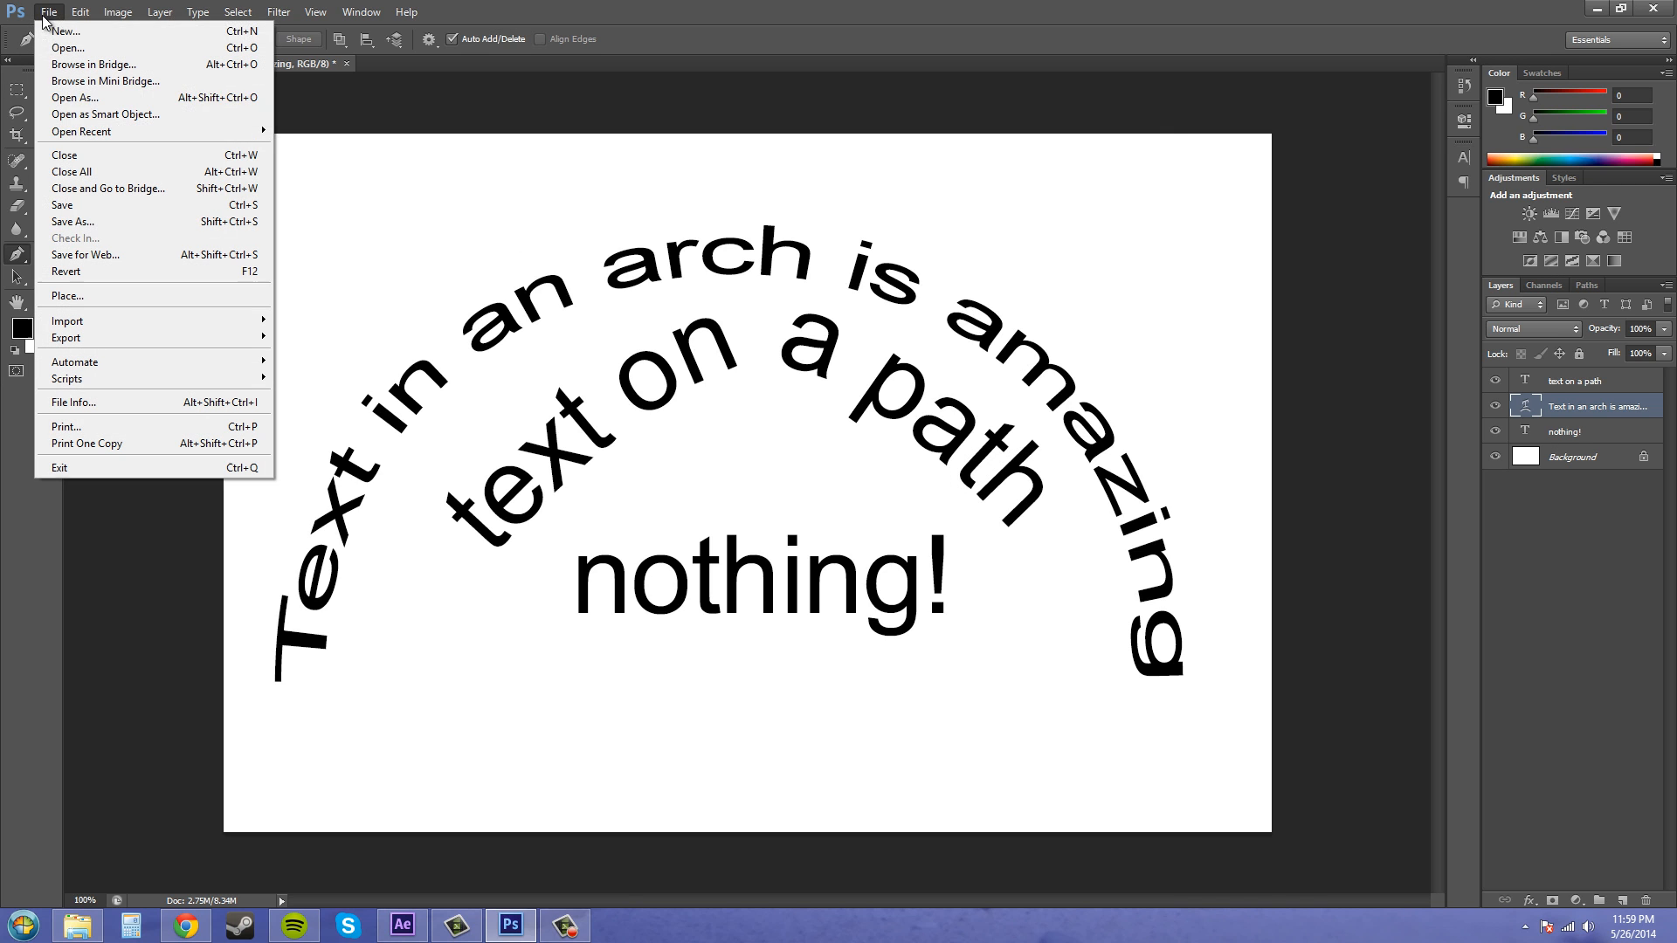
{"action": "left_click", "coordinate": [59, 224]}
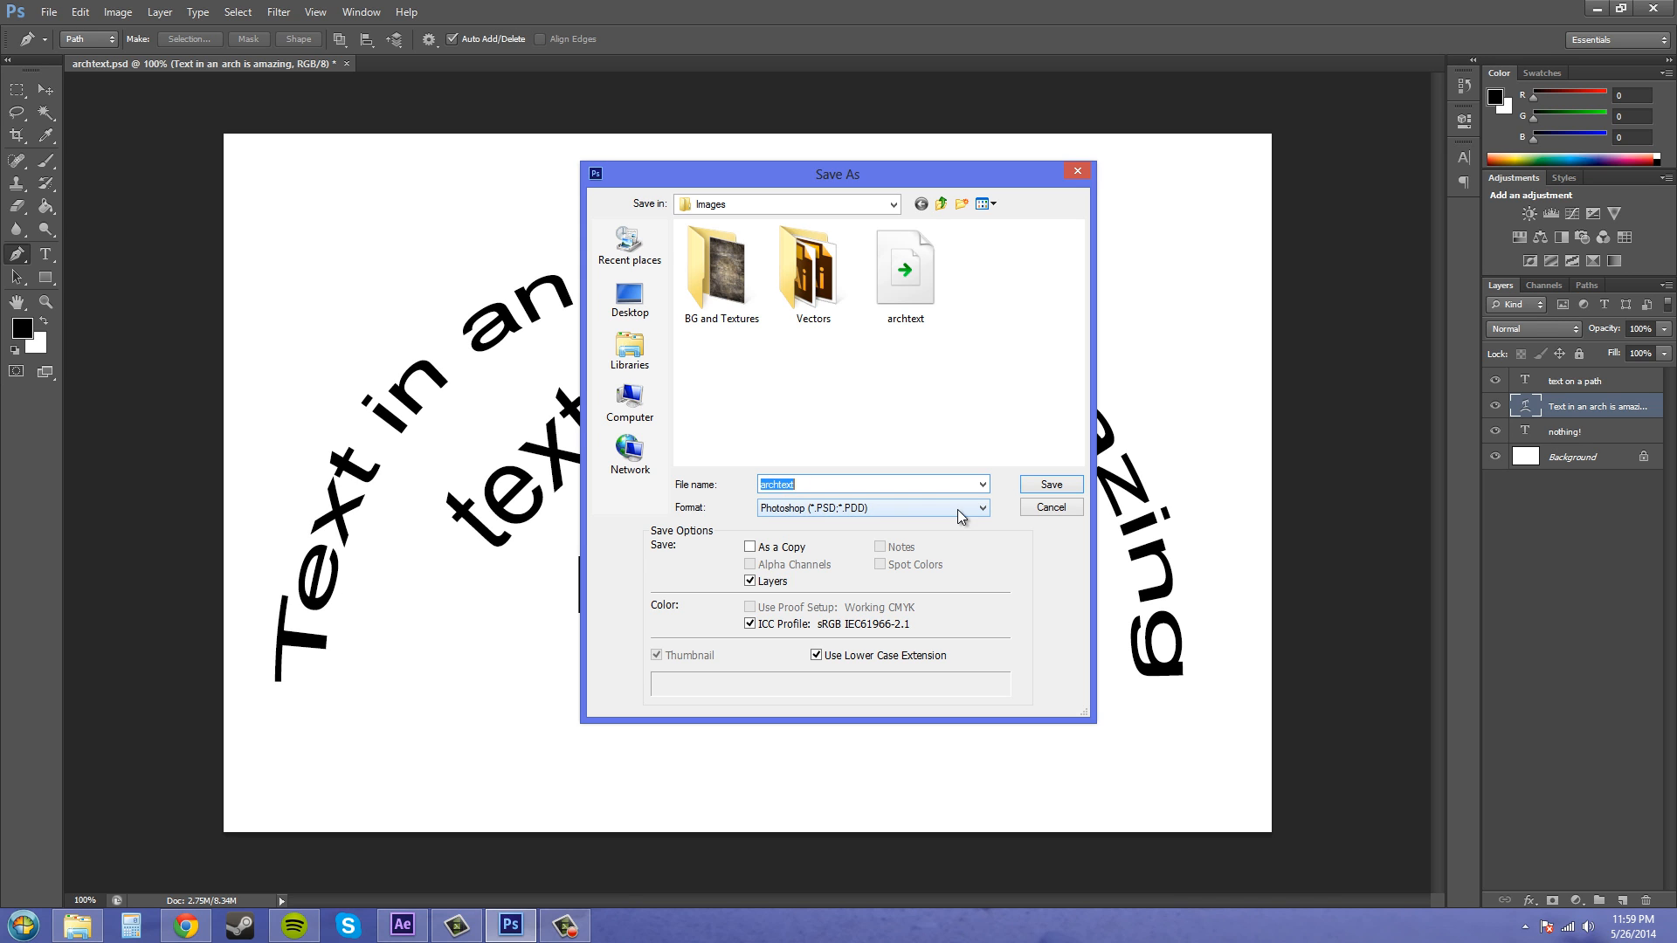
{"action": "left_click", "coordinate": [1074, 172]}
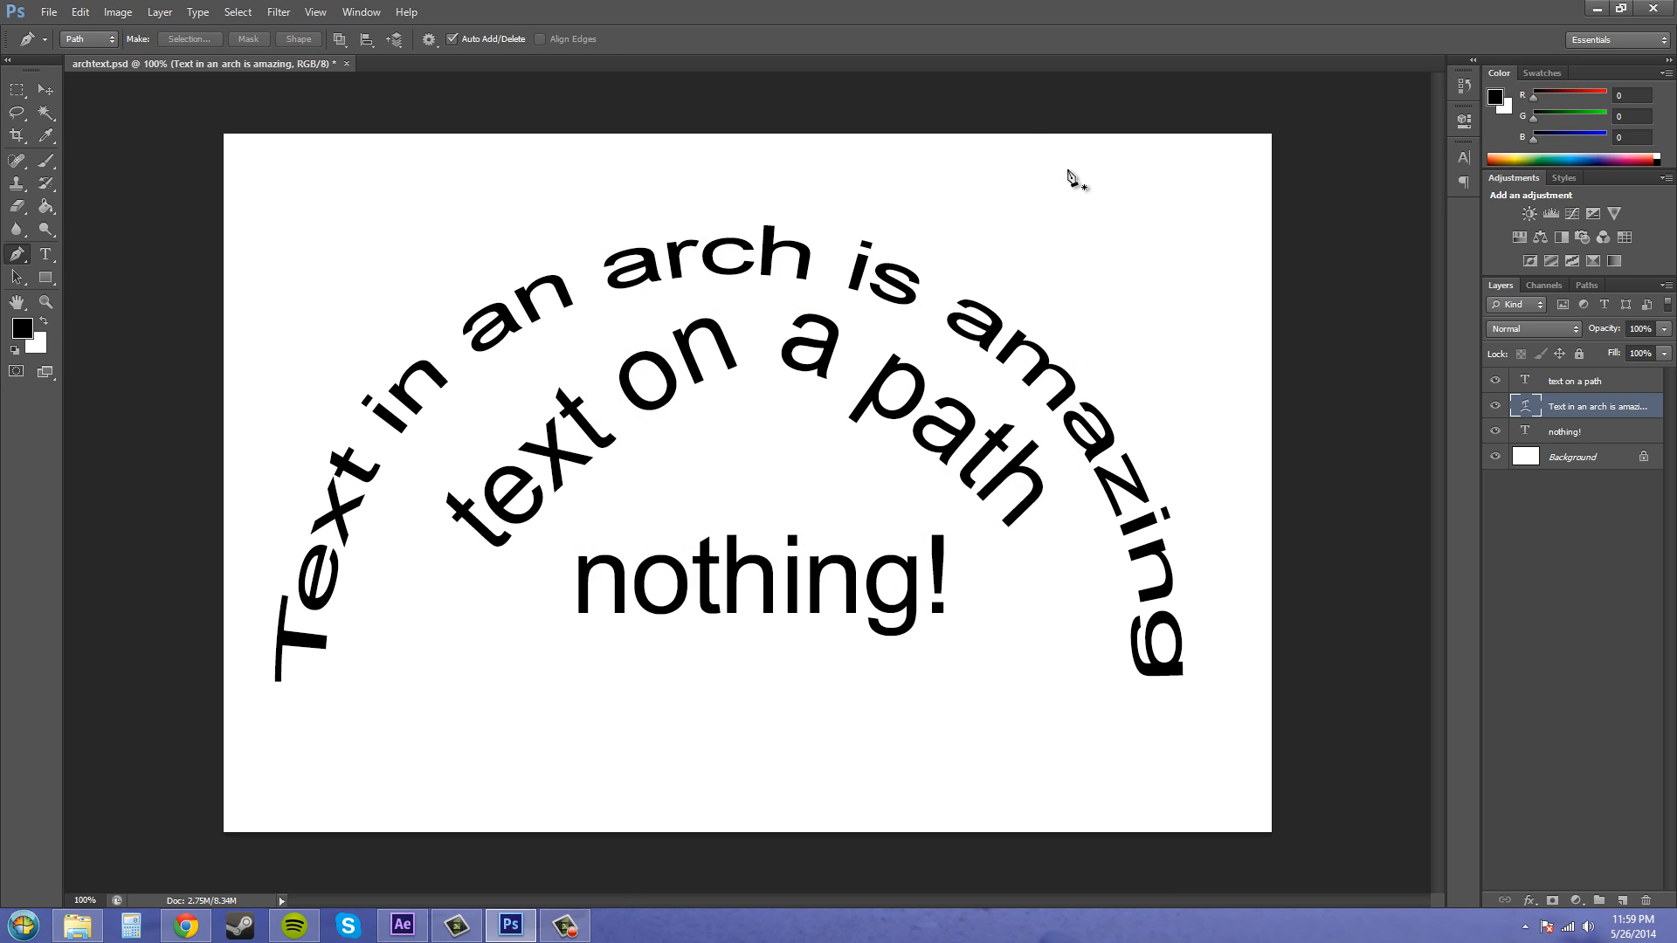
- Back in After Effects, import archtext.psd as a composition with editable layer styles
{"action": "left_click", "coordinate": [1596, 7]}
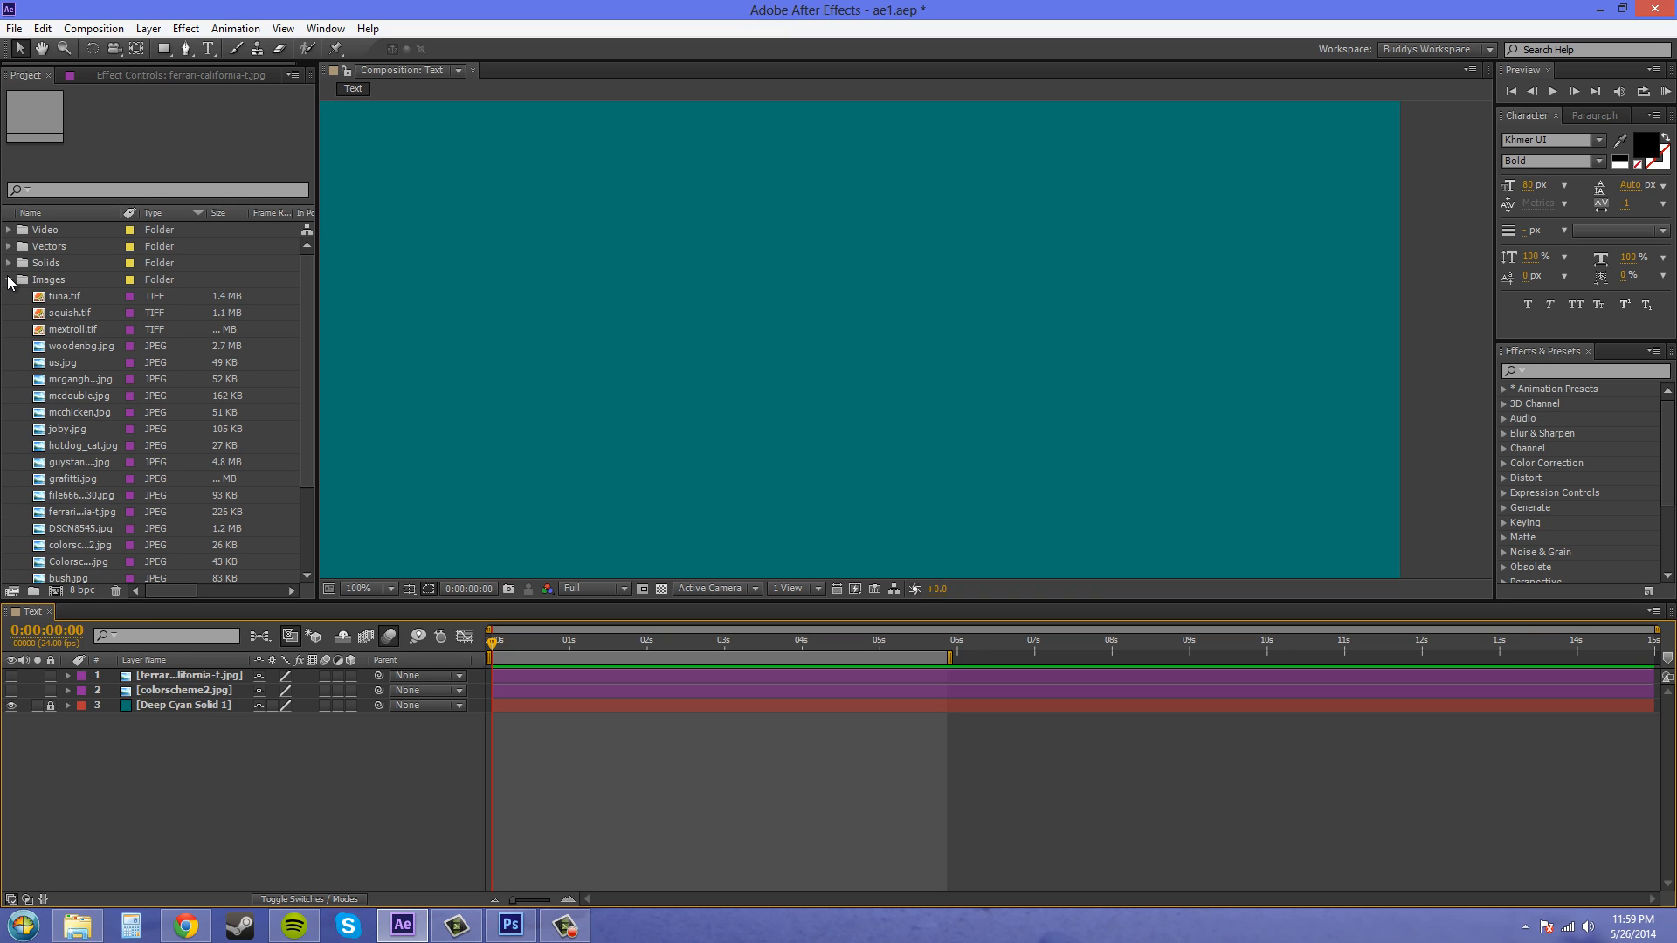
{"action": "left_click", "coordinate": [9, 279]}
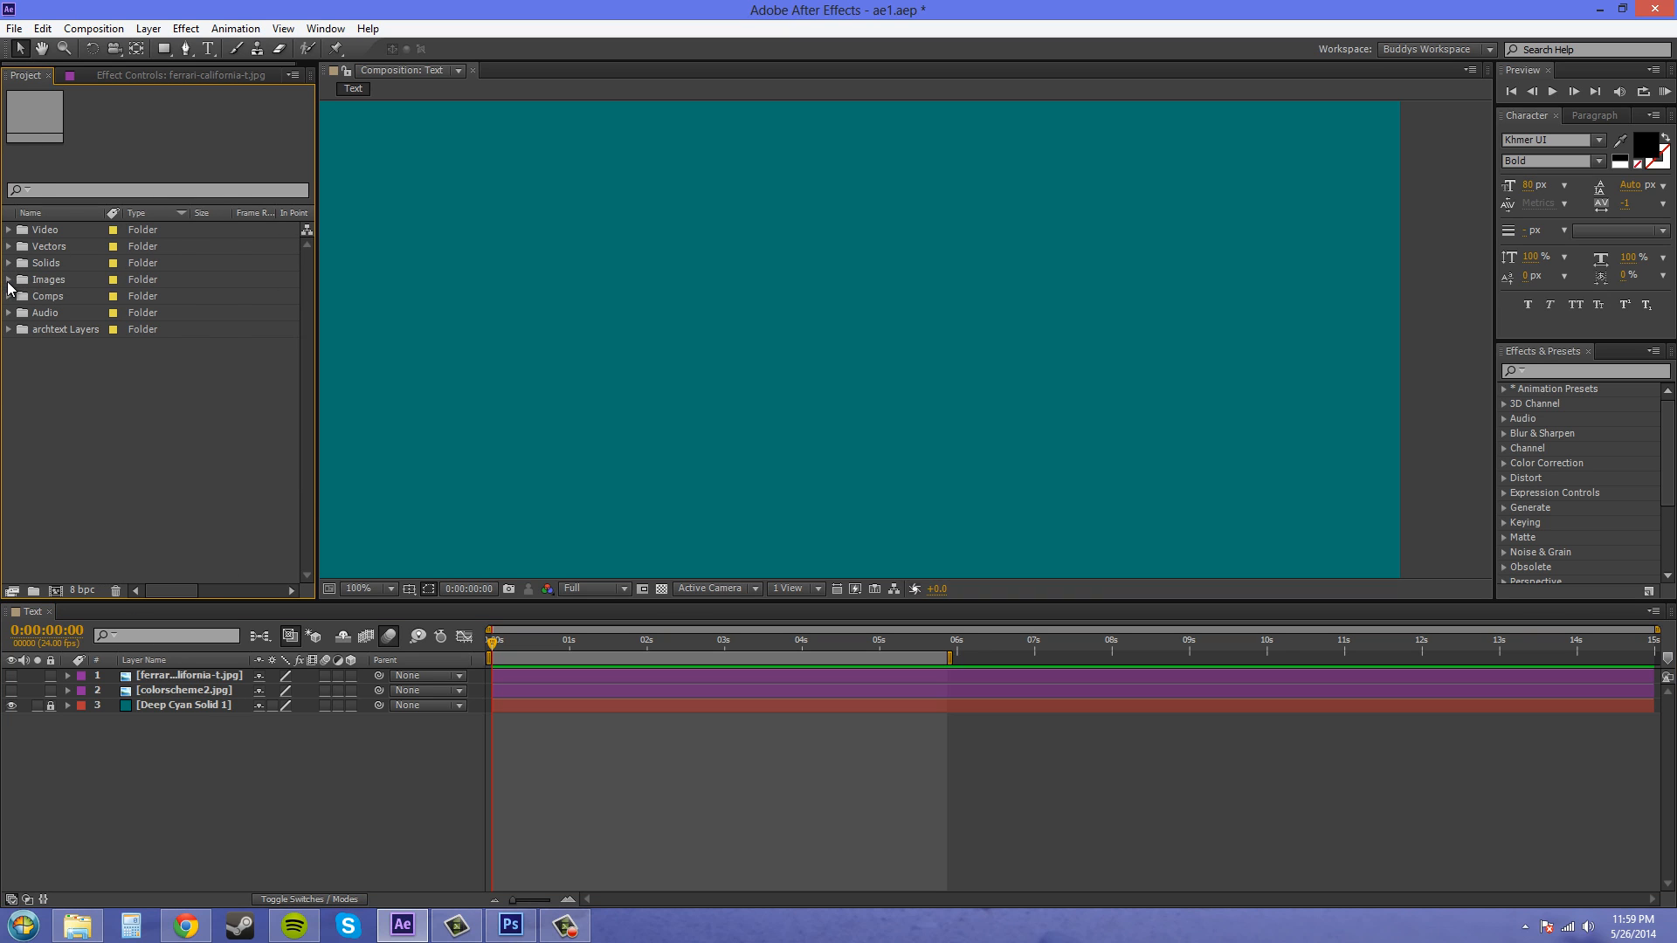
{"action": "left_click", "coordinate": [9, 280]}
{"action": "left_click", "coordinate": [14, 28]}
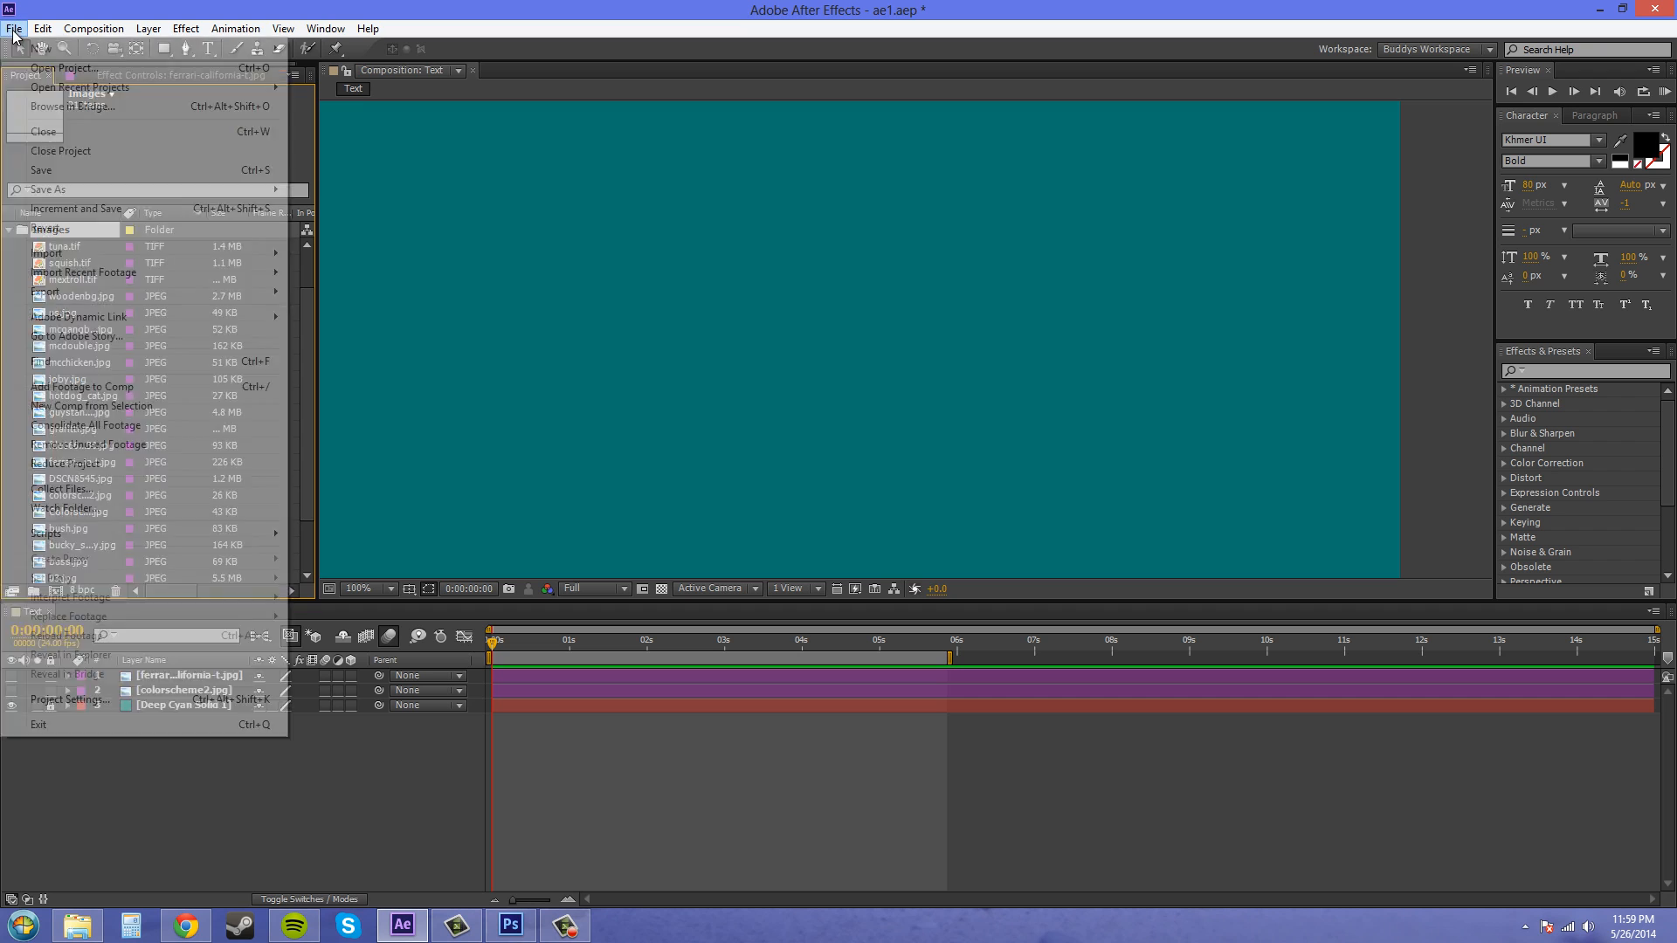
{"action": "mouse_move", "coordinate": [88, 253]}
{"action": "left_click", "coordinate": [444, 254]}
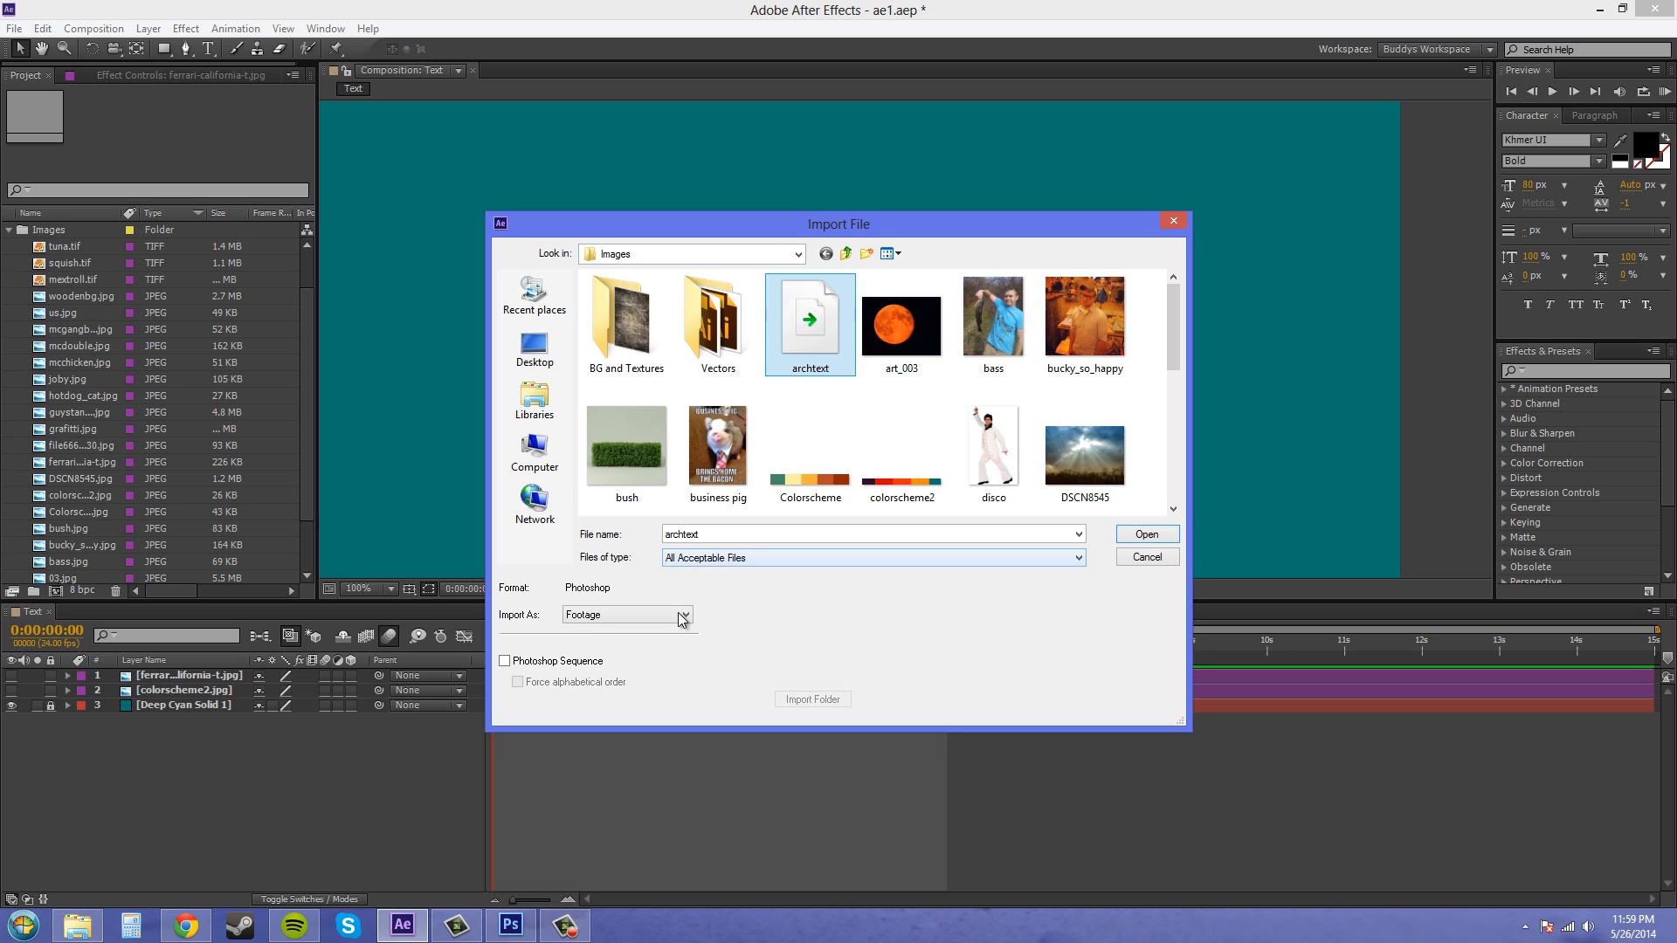
{"action": "left_click", "coordinate": [1145, 535]}
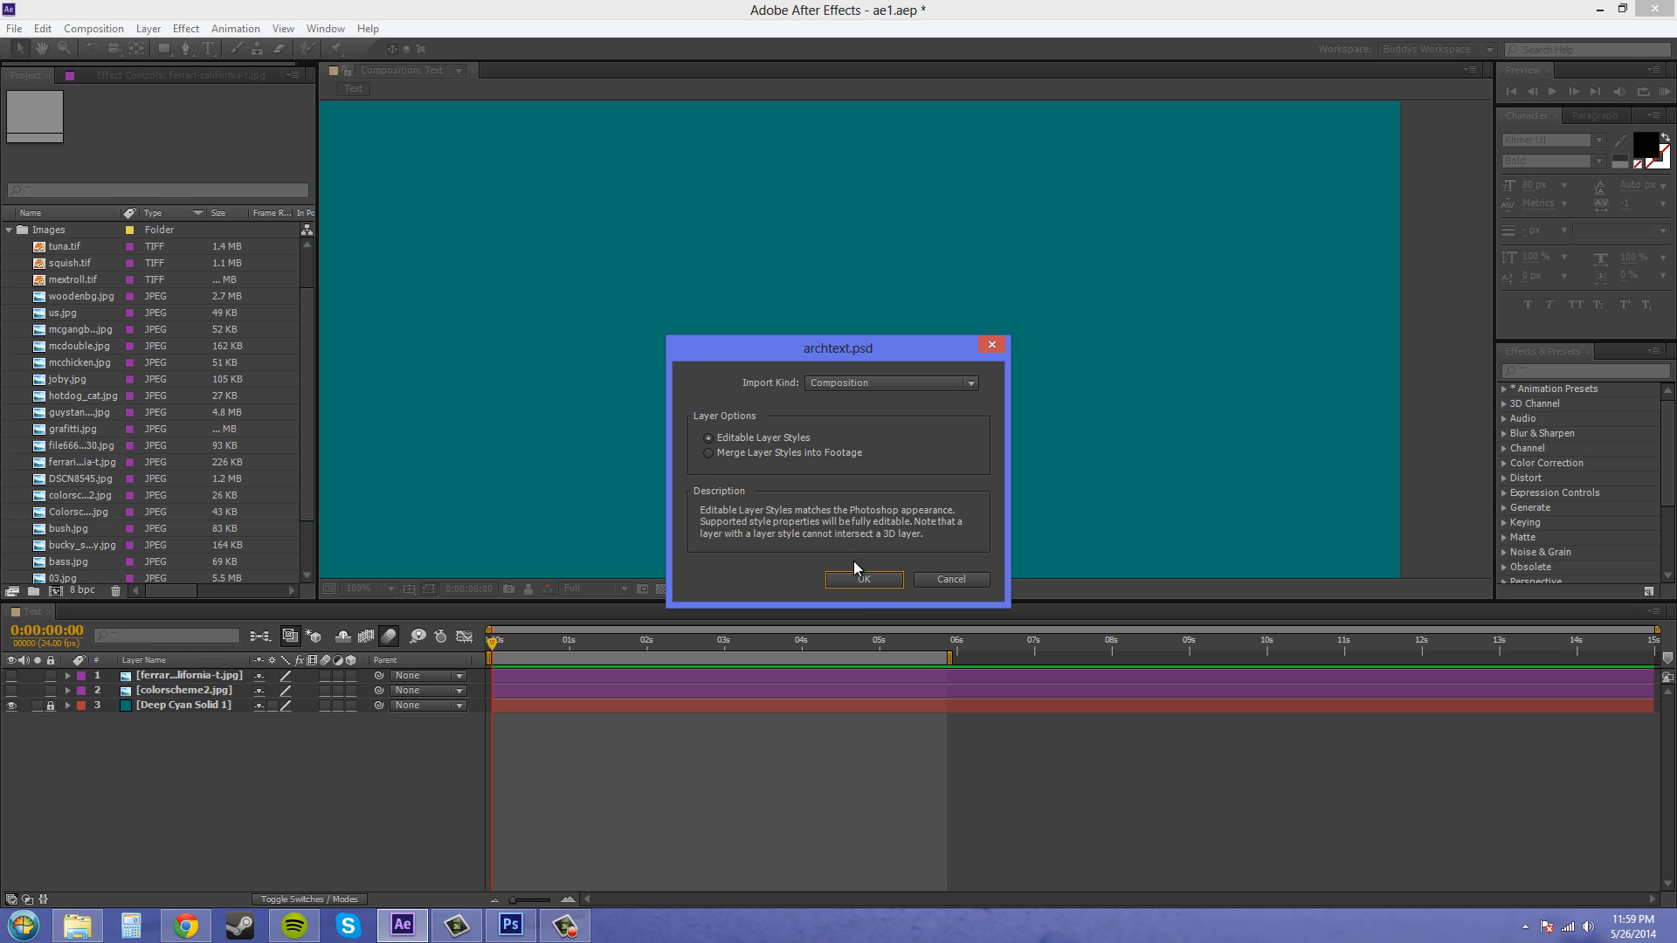
{"action": "left_click", "coordinate": [869, 585]}
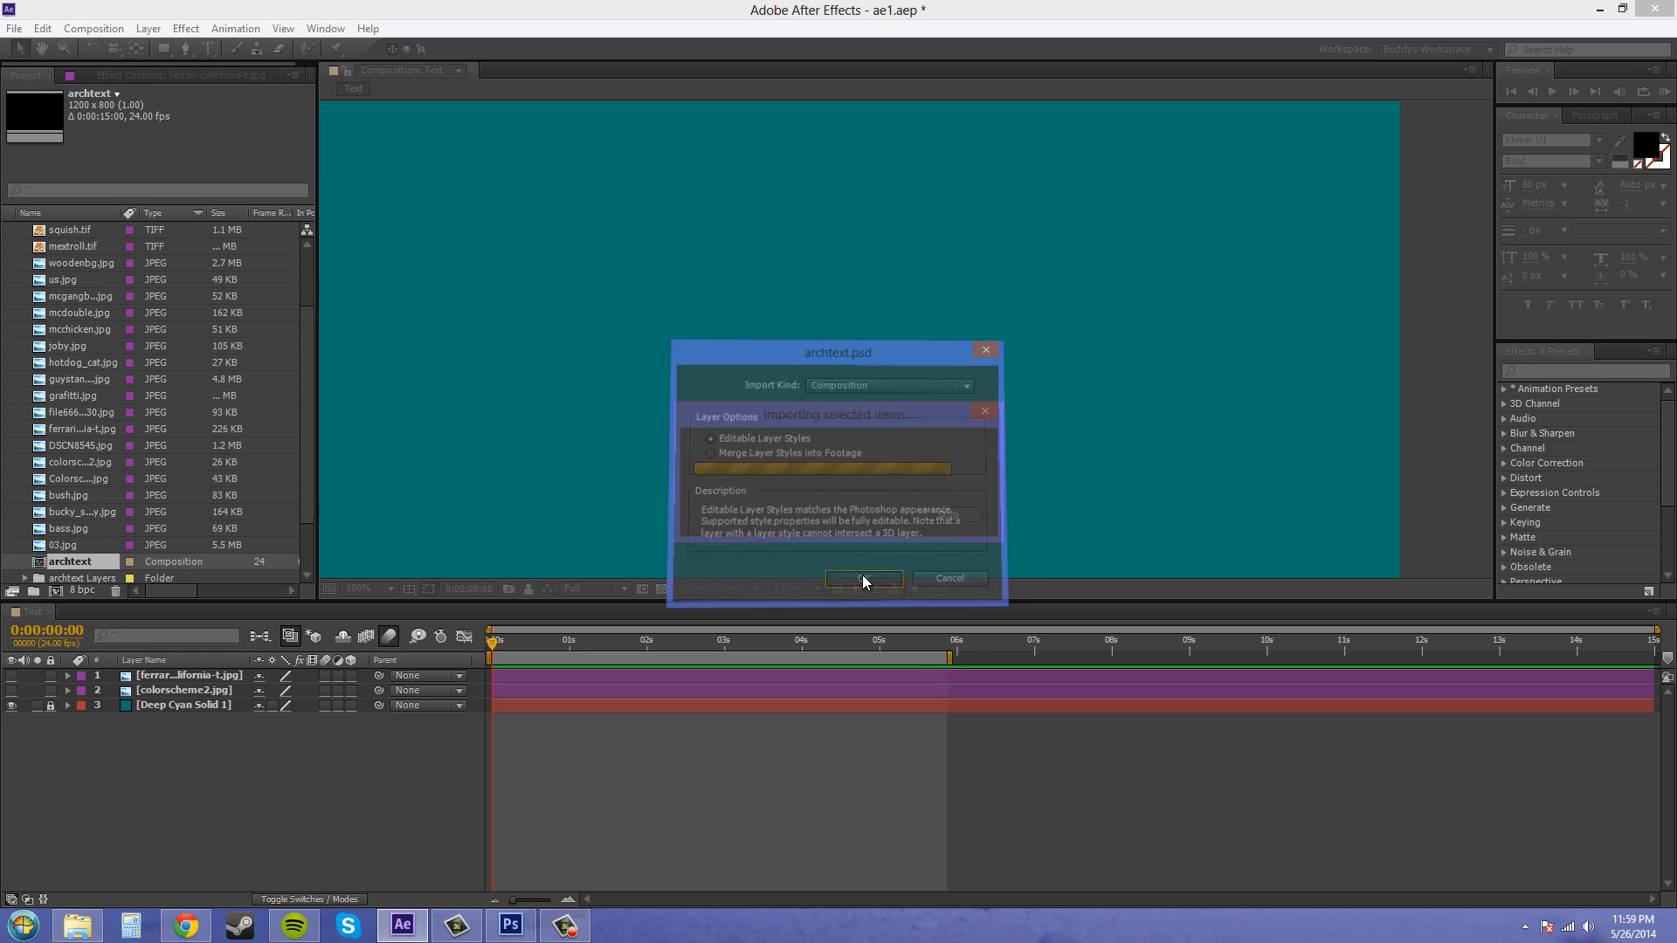
- Open the imported archtext composition from the project list
{"action": "scroll", "coordinate": [122, 493], "scroll_direction": "down", "scroll_amount": 2}
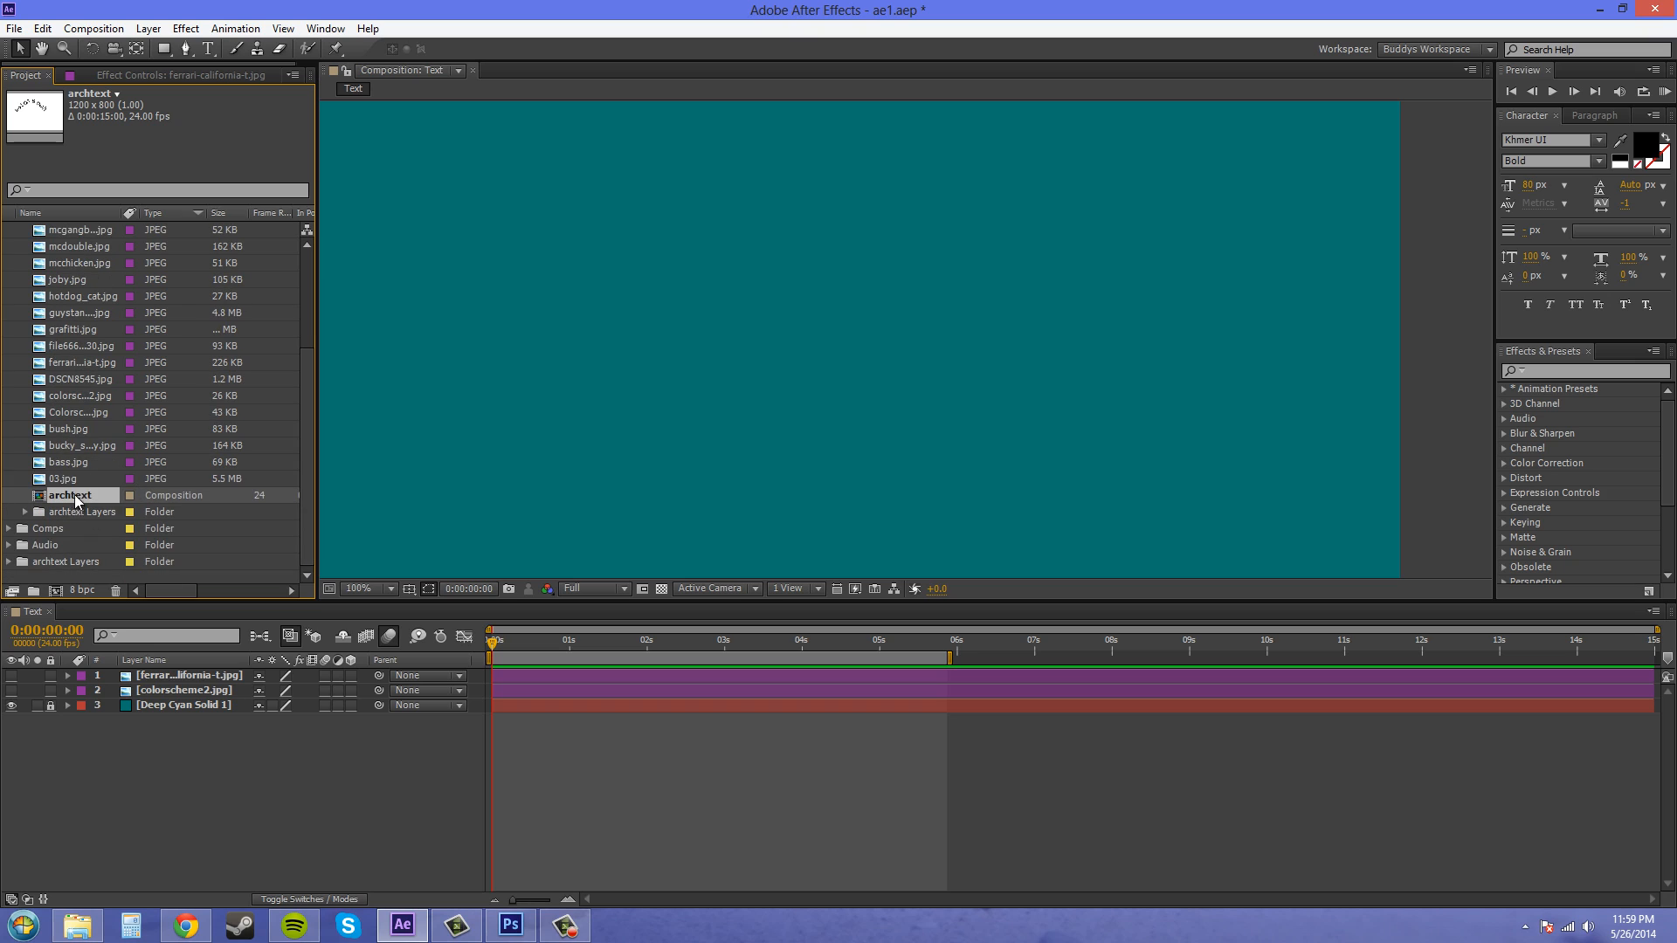
{"action": "left_click", "coordinate": [98, 512]}
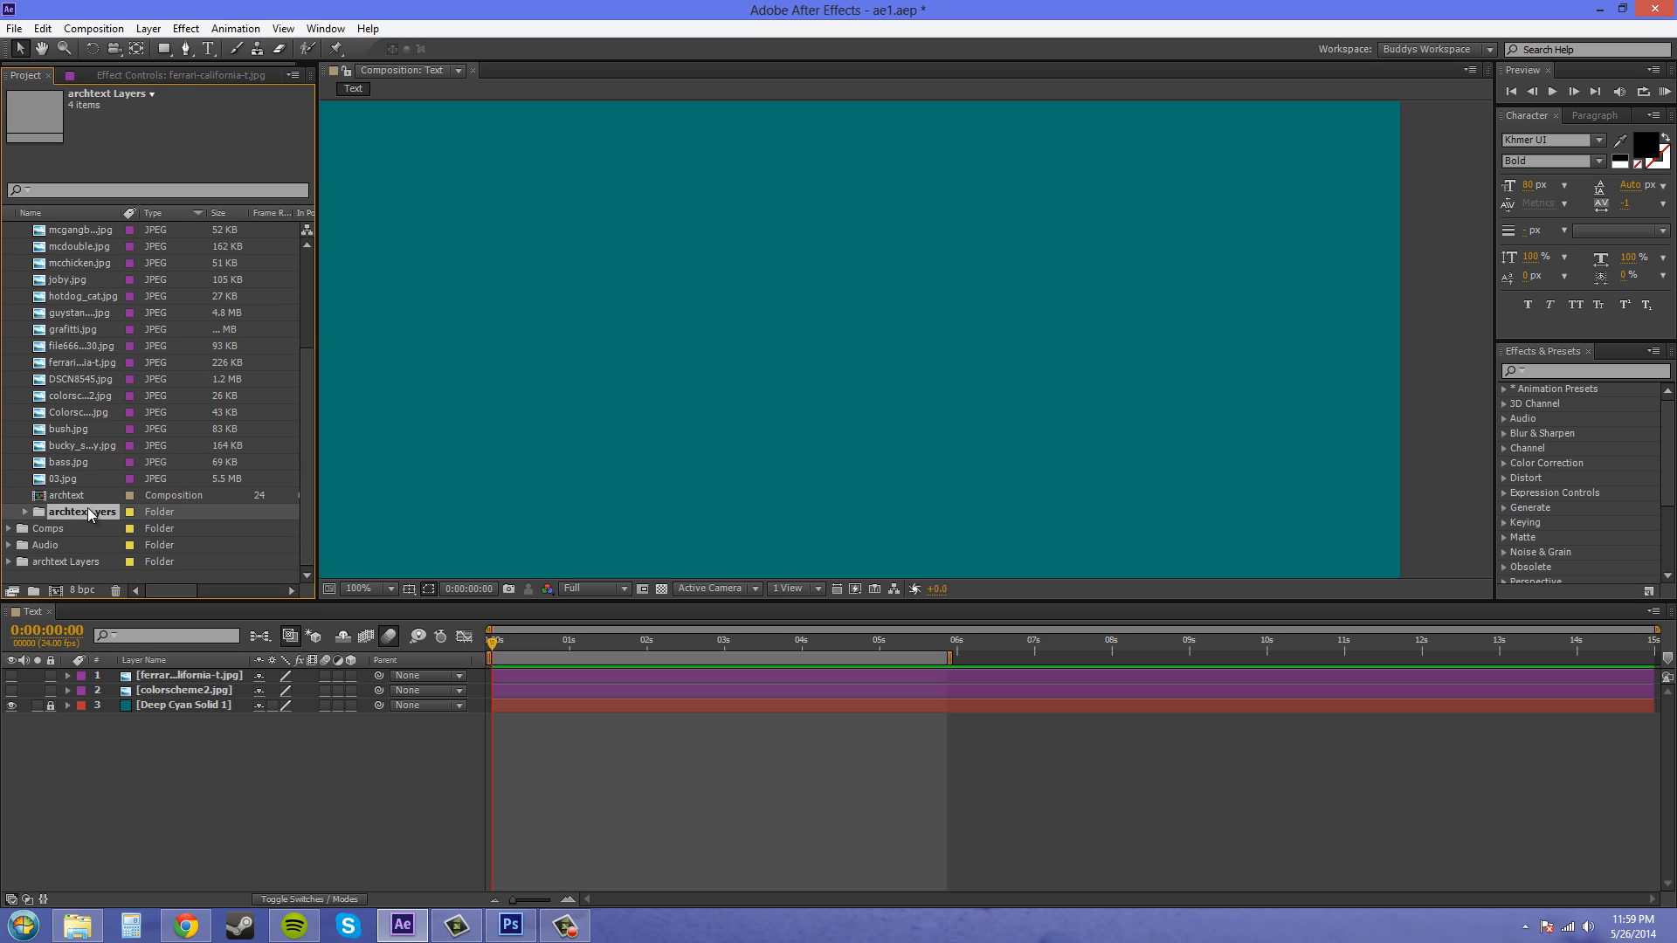
{"action": "left_click", "coordinate": [83, 496]}
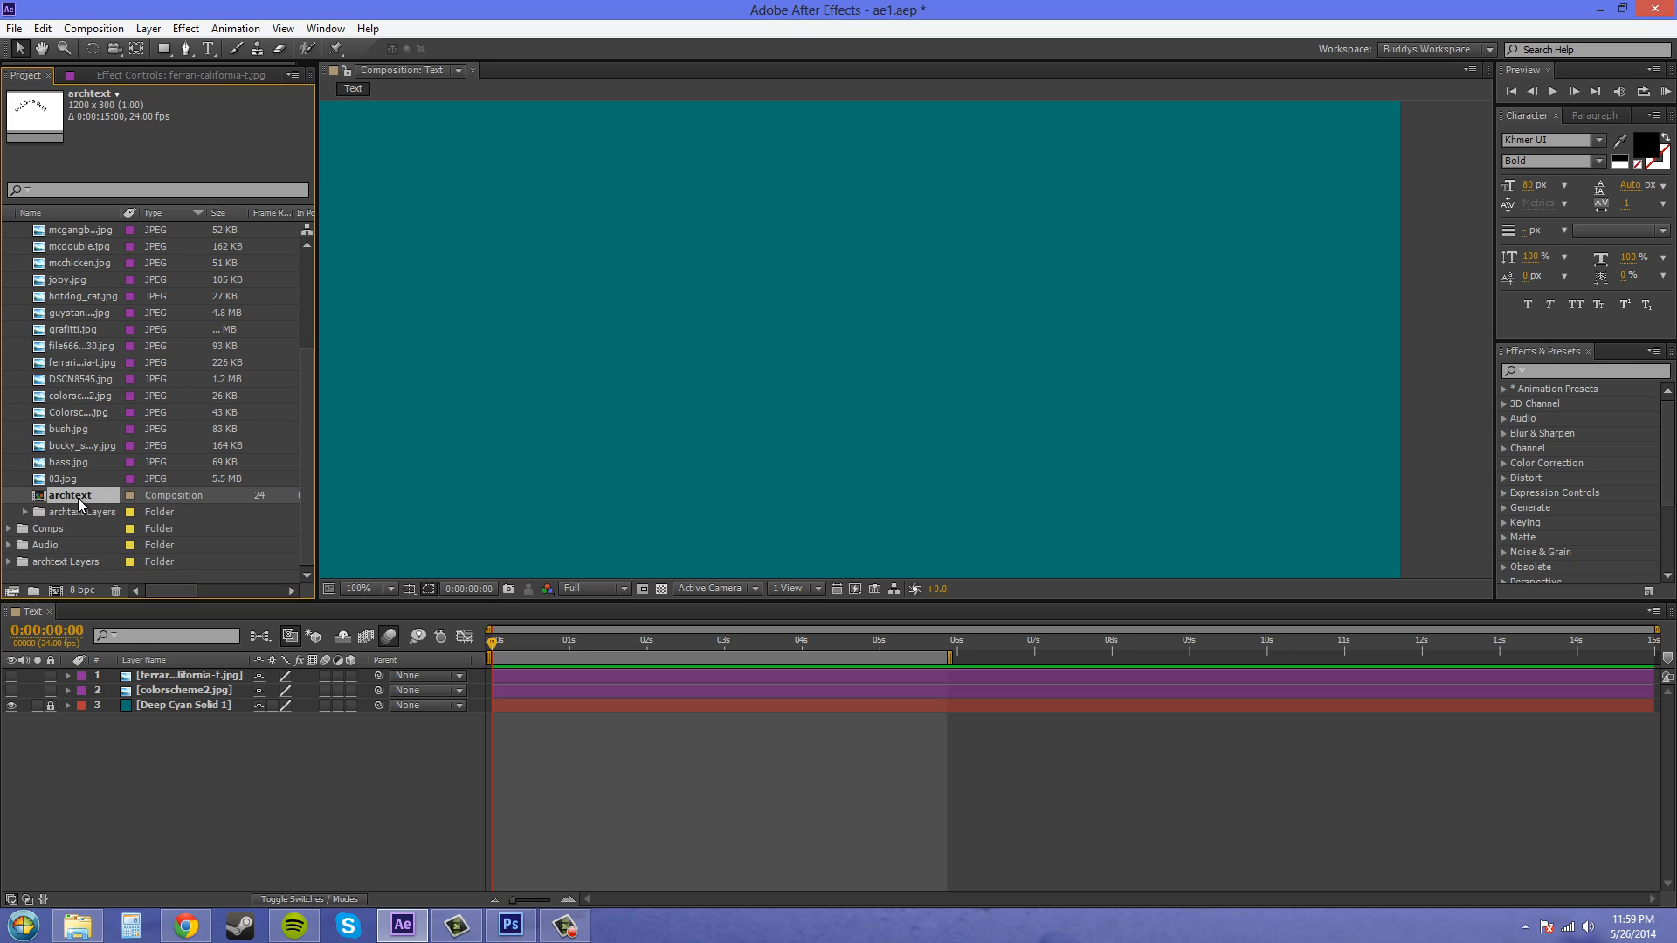
{"action": "double_click", "coordinate": [78, 498]}
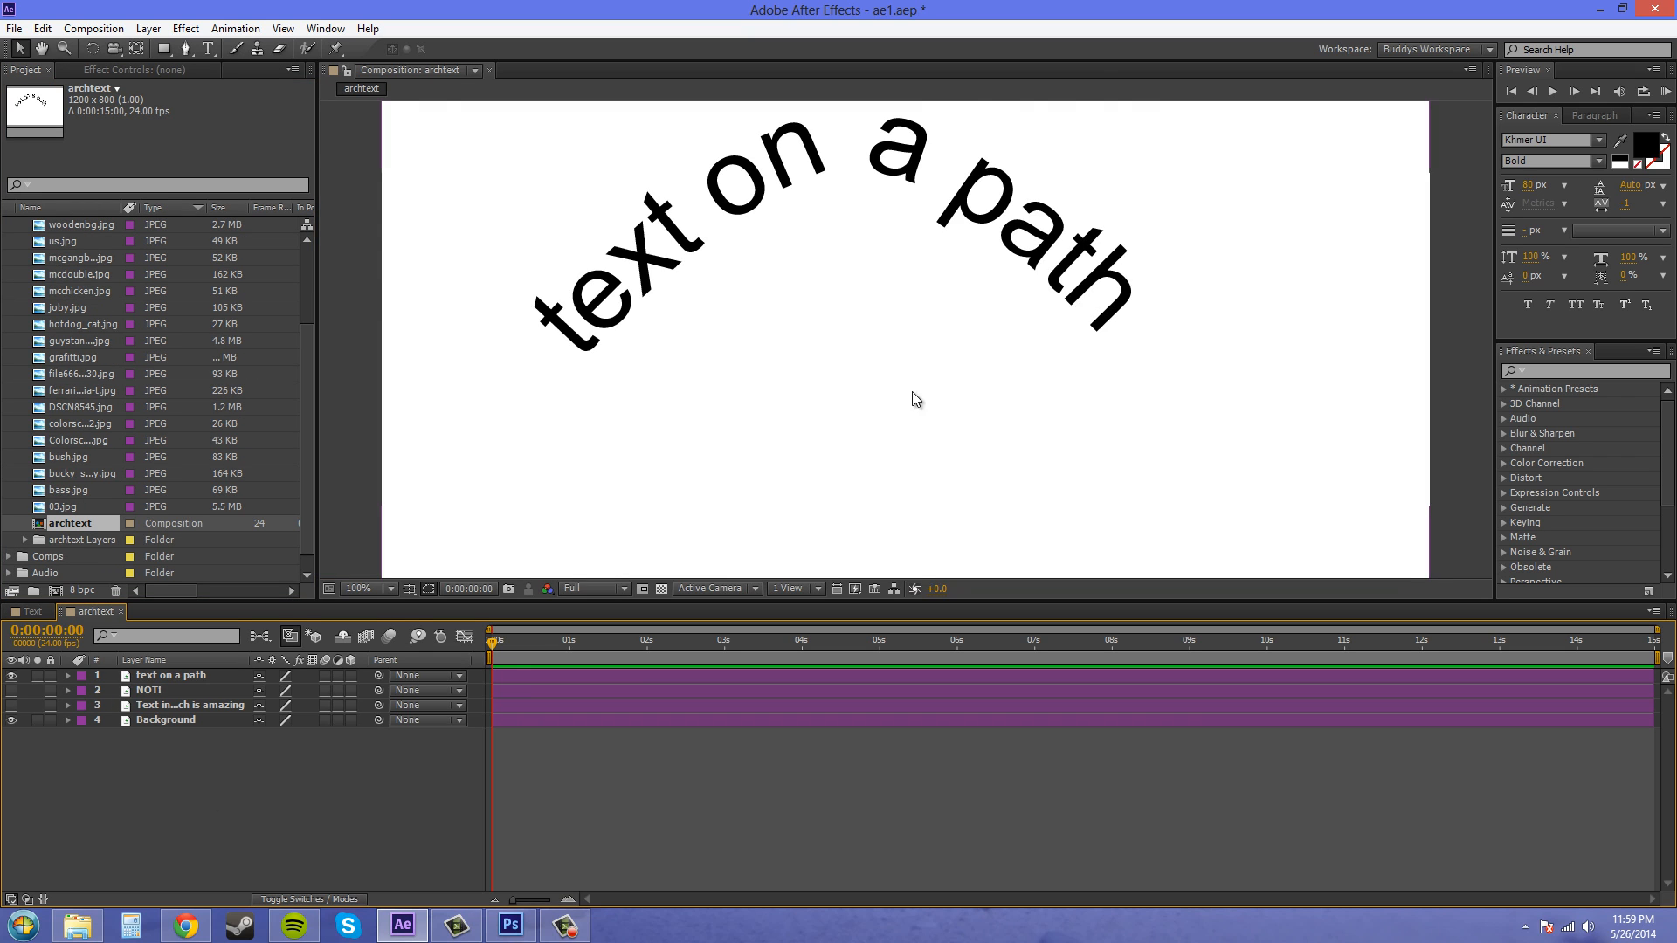
- Turn on the NOT! and arched text layers in the archtext composition
{"action": "scroll", "coordinate": [927, 384], "scroll_direction": "up", "scroll_amount": 2}
{"action": "scroll", "coordinate": [925, 384], "scroll_direction": "down", "scroll_amount": 4}
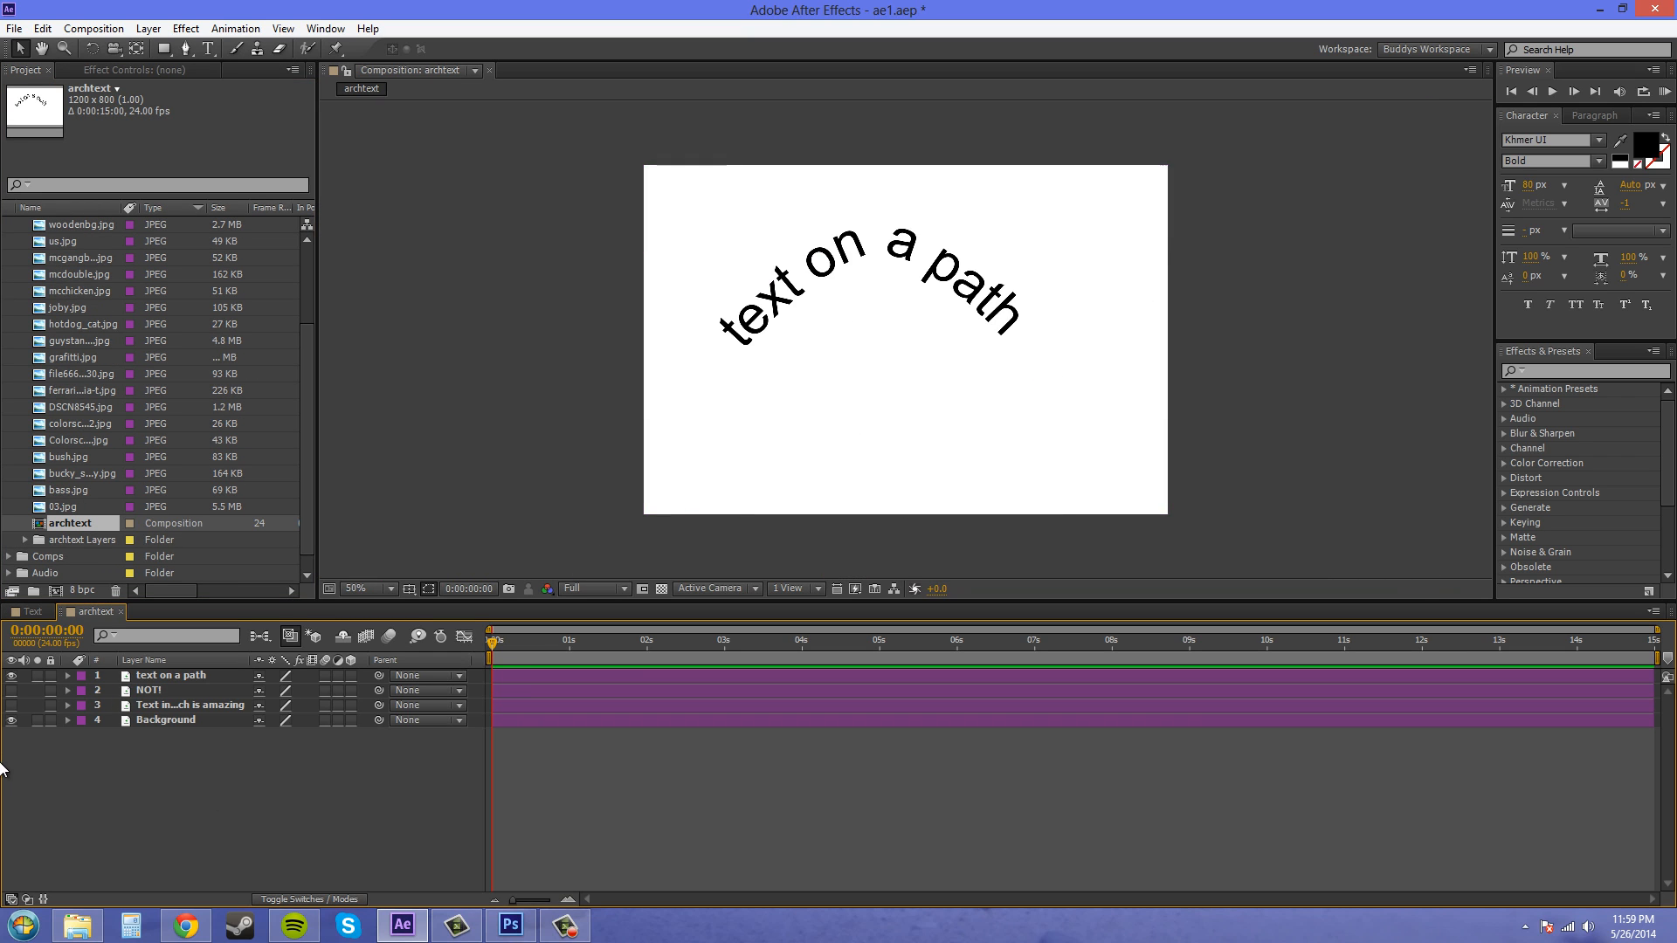
{"action": "left_click", "coordinate": [12, 690]}
{"action": "left_click", "coordinate": [11, 705]}
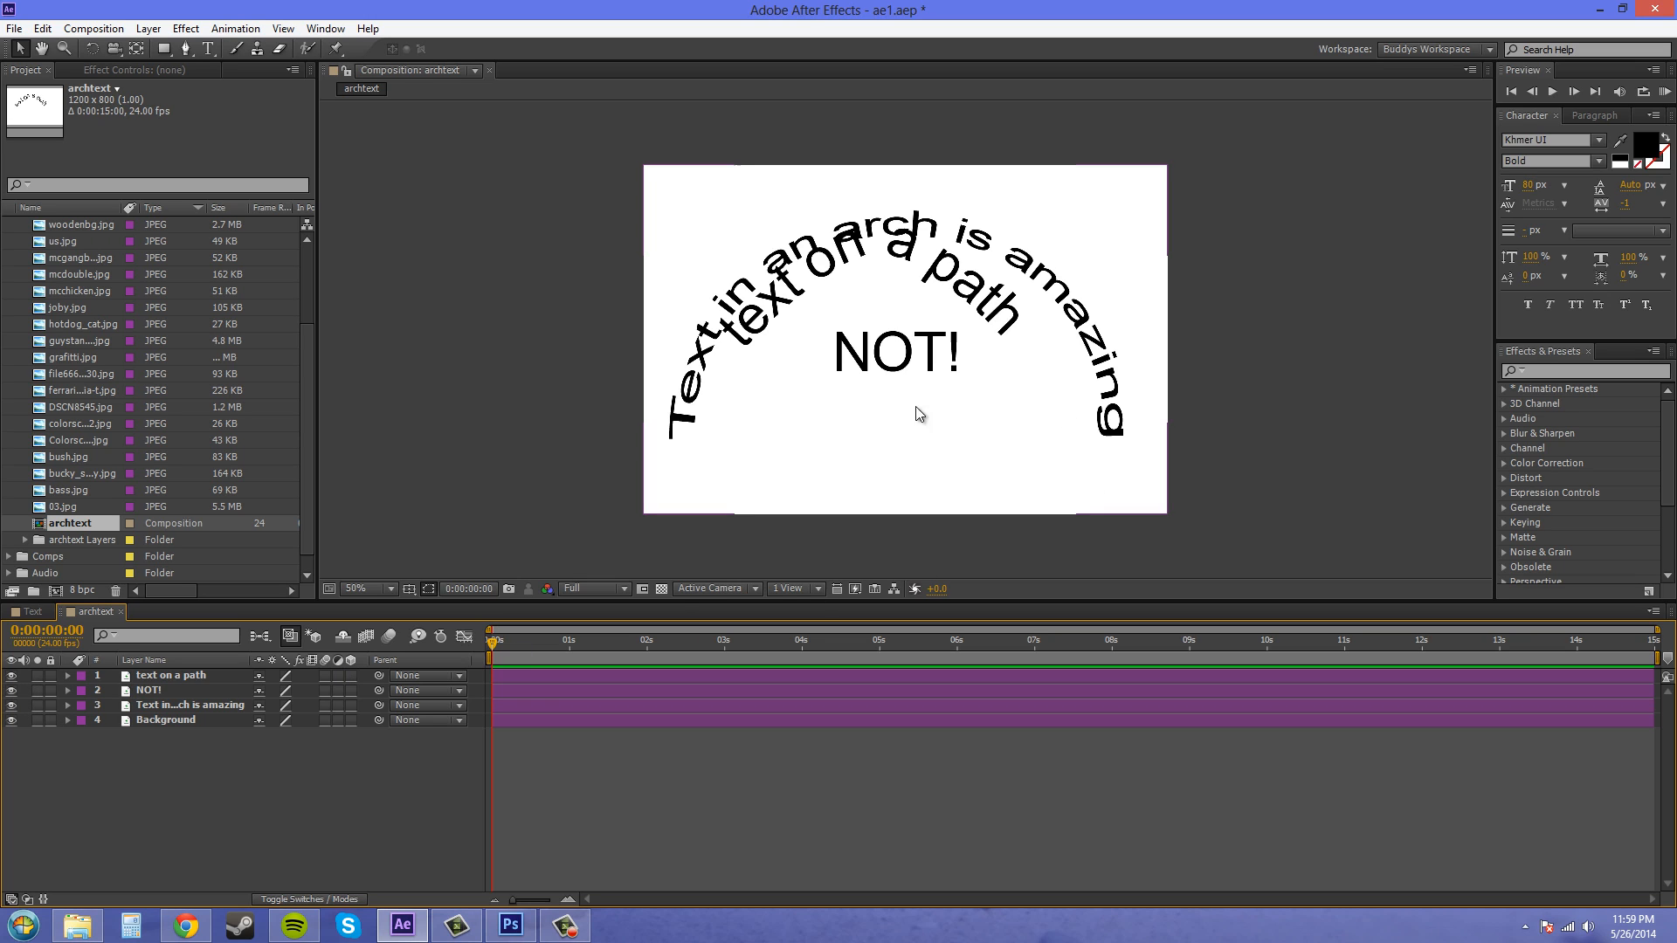
- Try moving the arched text layer in the viewer, then undo the move
{"action": "left_click", "coordinate": [179, 705]}
{"action": "left_click_drag", "start_coordinate": [924, 367], "coordinate": [904, 340]}
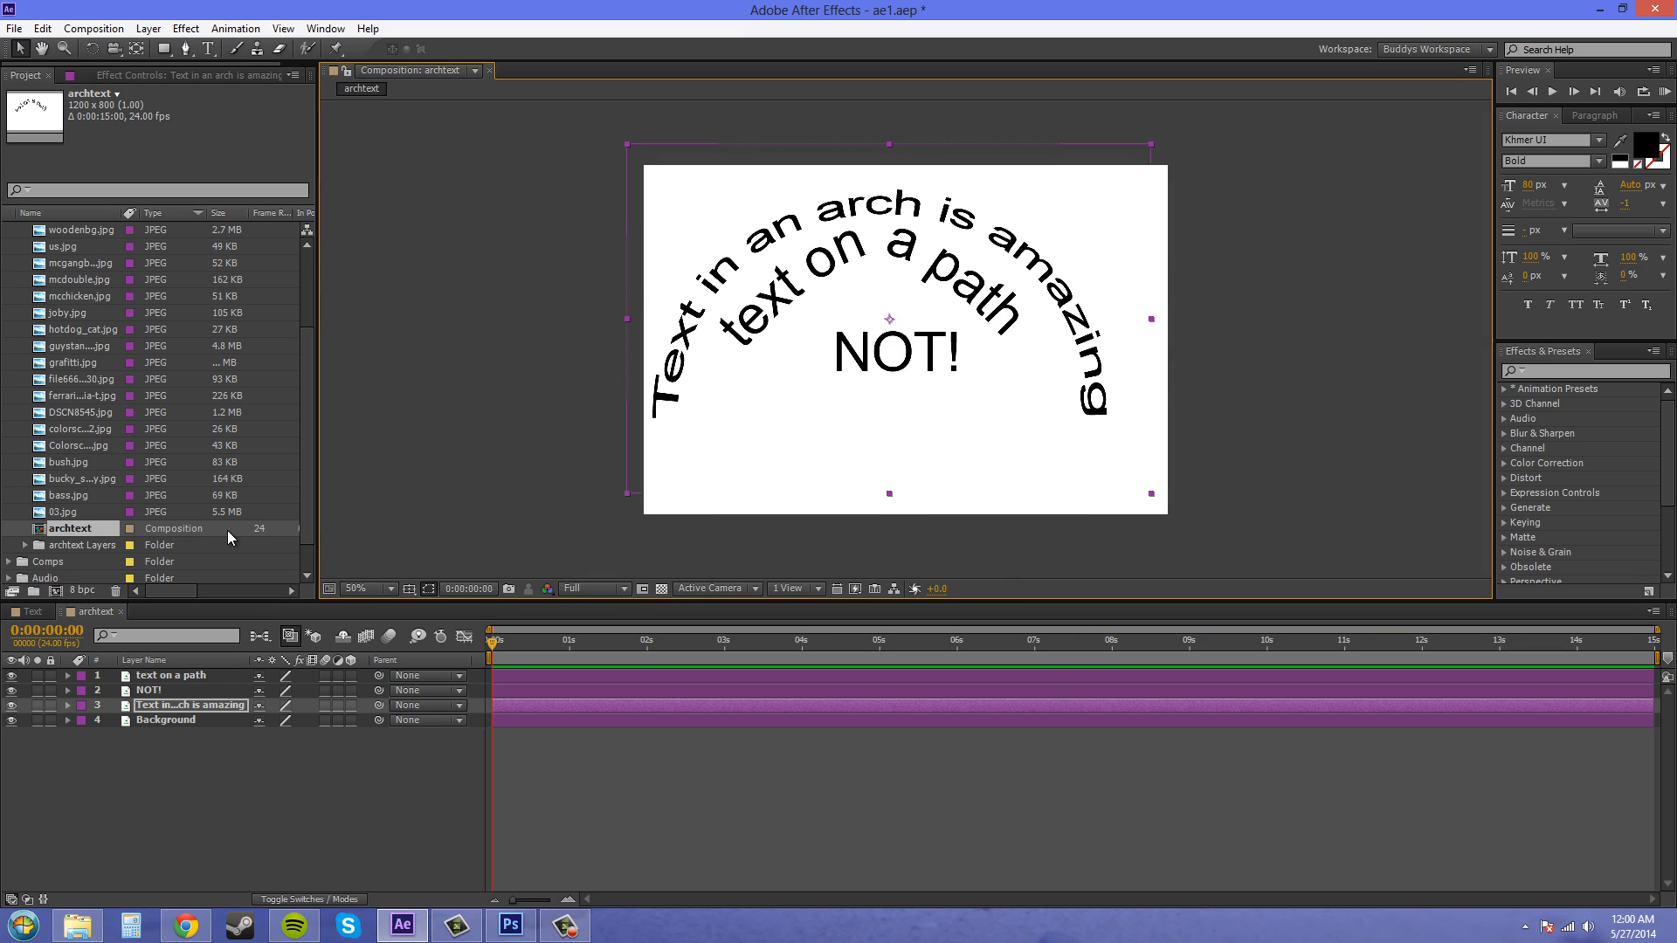
{"action": "key", "text": "ctrl+z"}
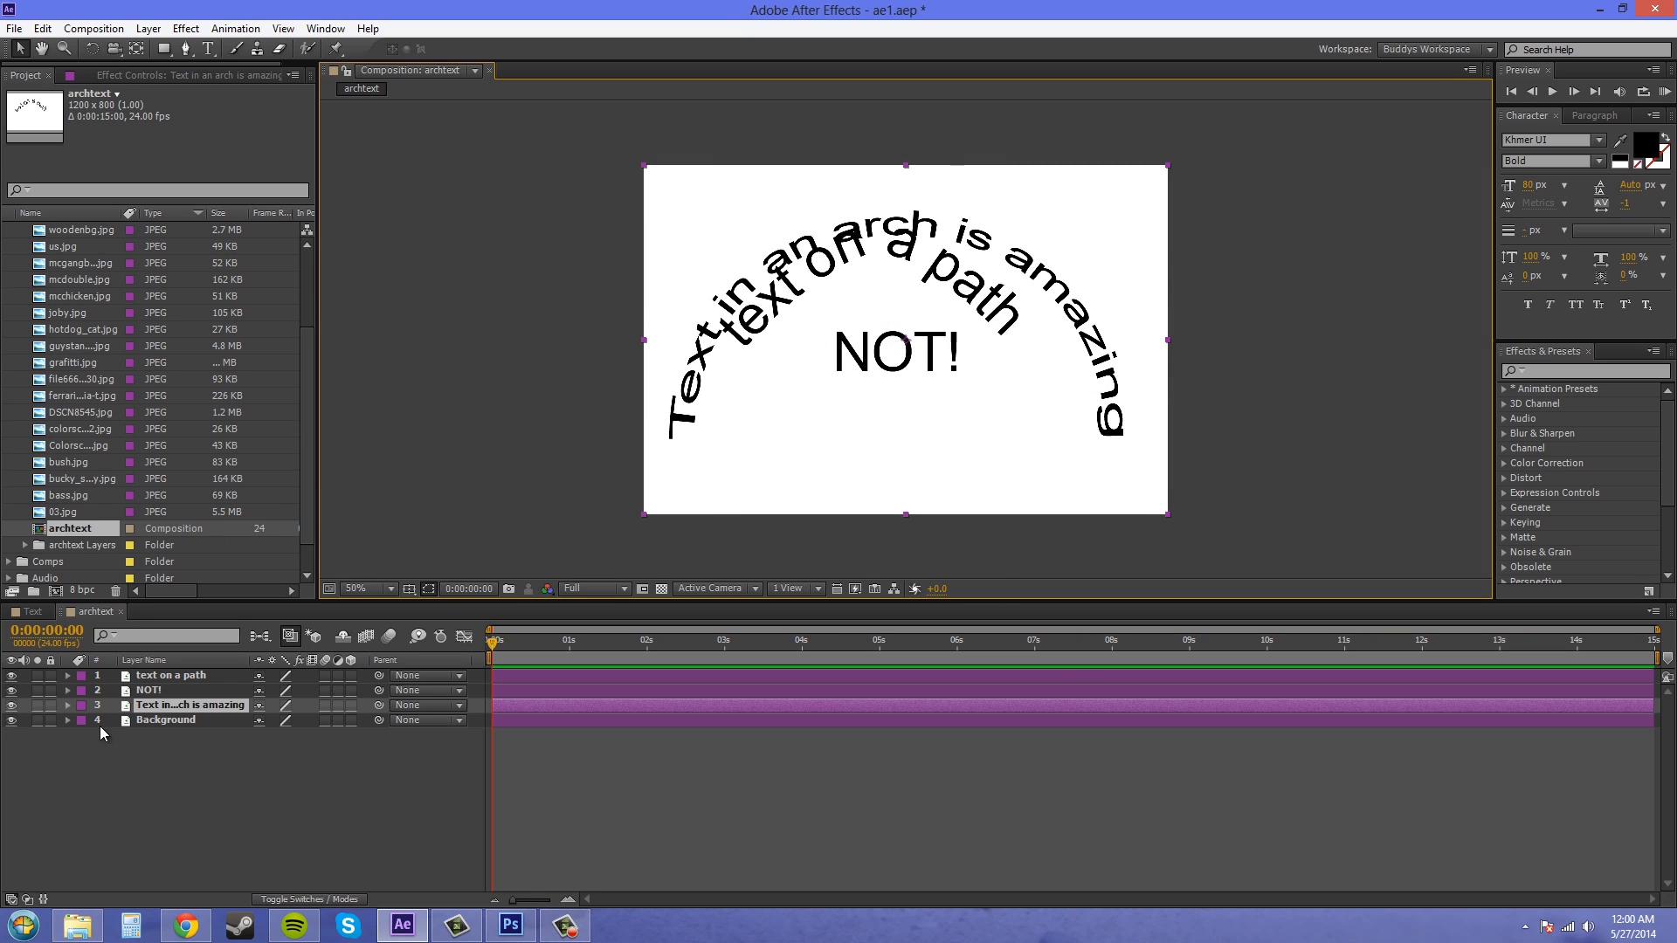
- Hide the path text and arched text layers, leaving NOT! and the background visible
{"action": "left_click", "coordinate": [5, 709]}
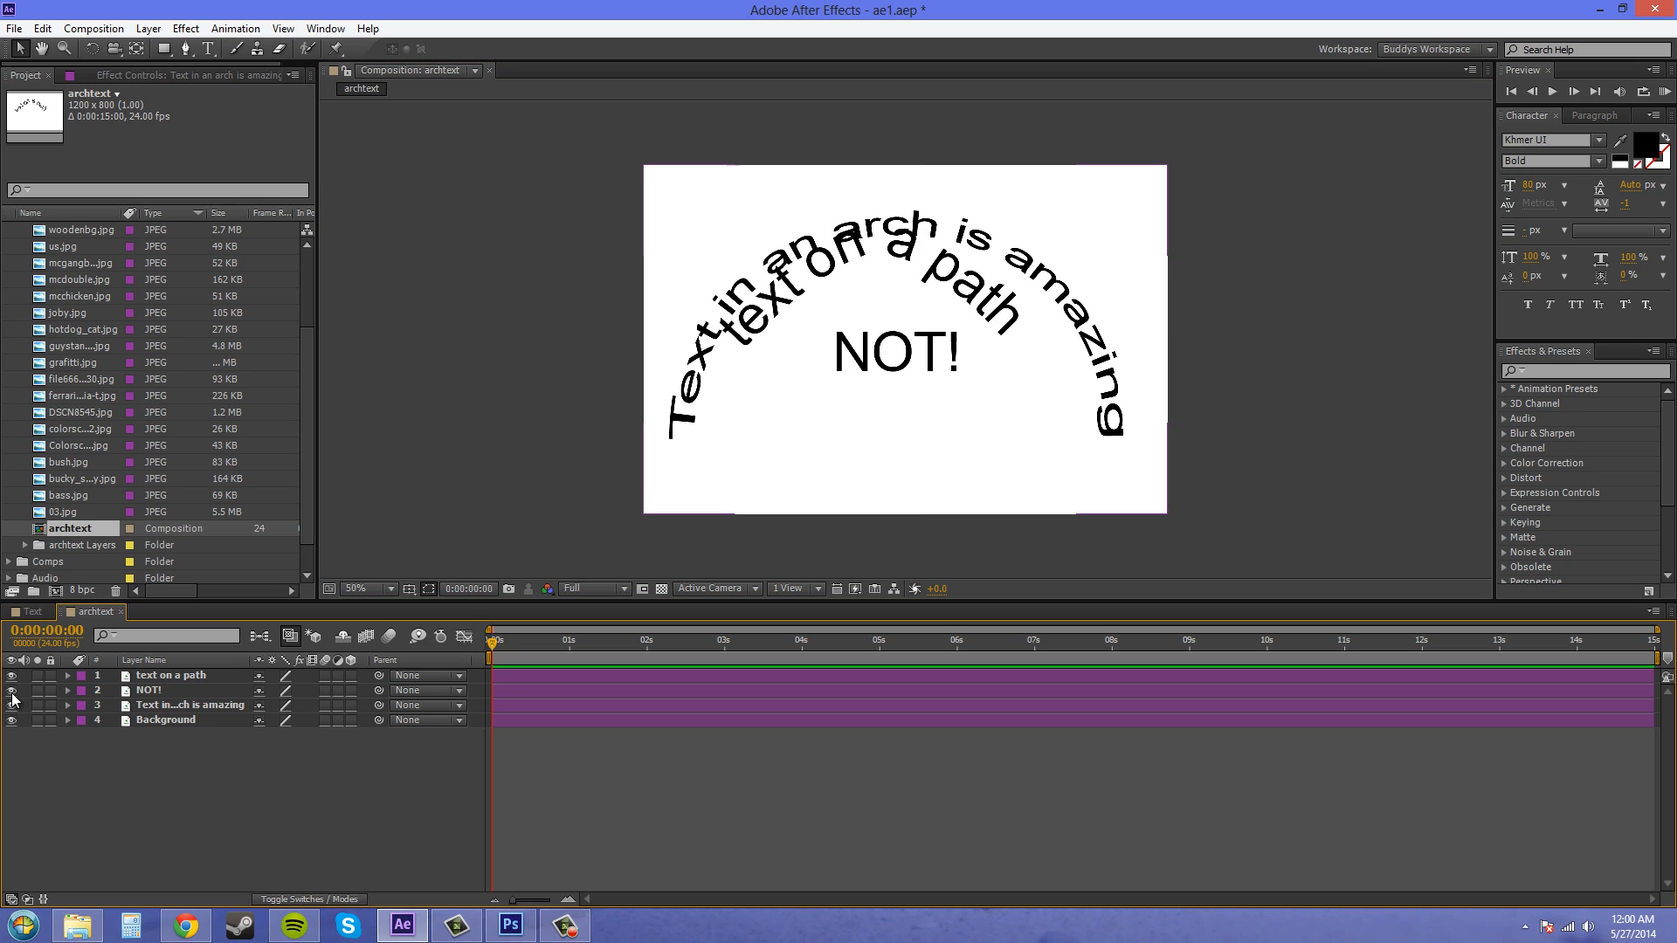
{"action": "left_click", "coordinate": [11, 677]}
{"action": "left_click", "coordinate": [11, 705]}
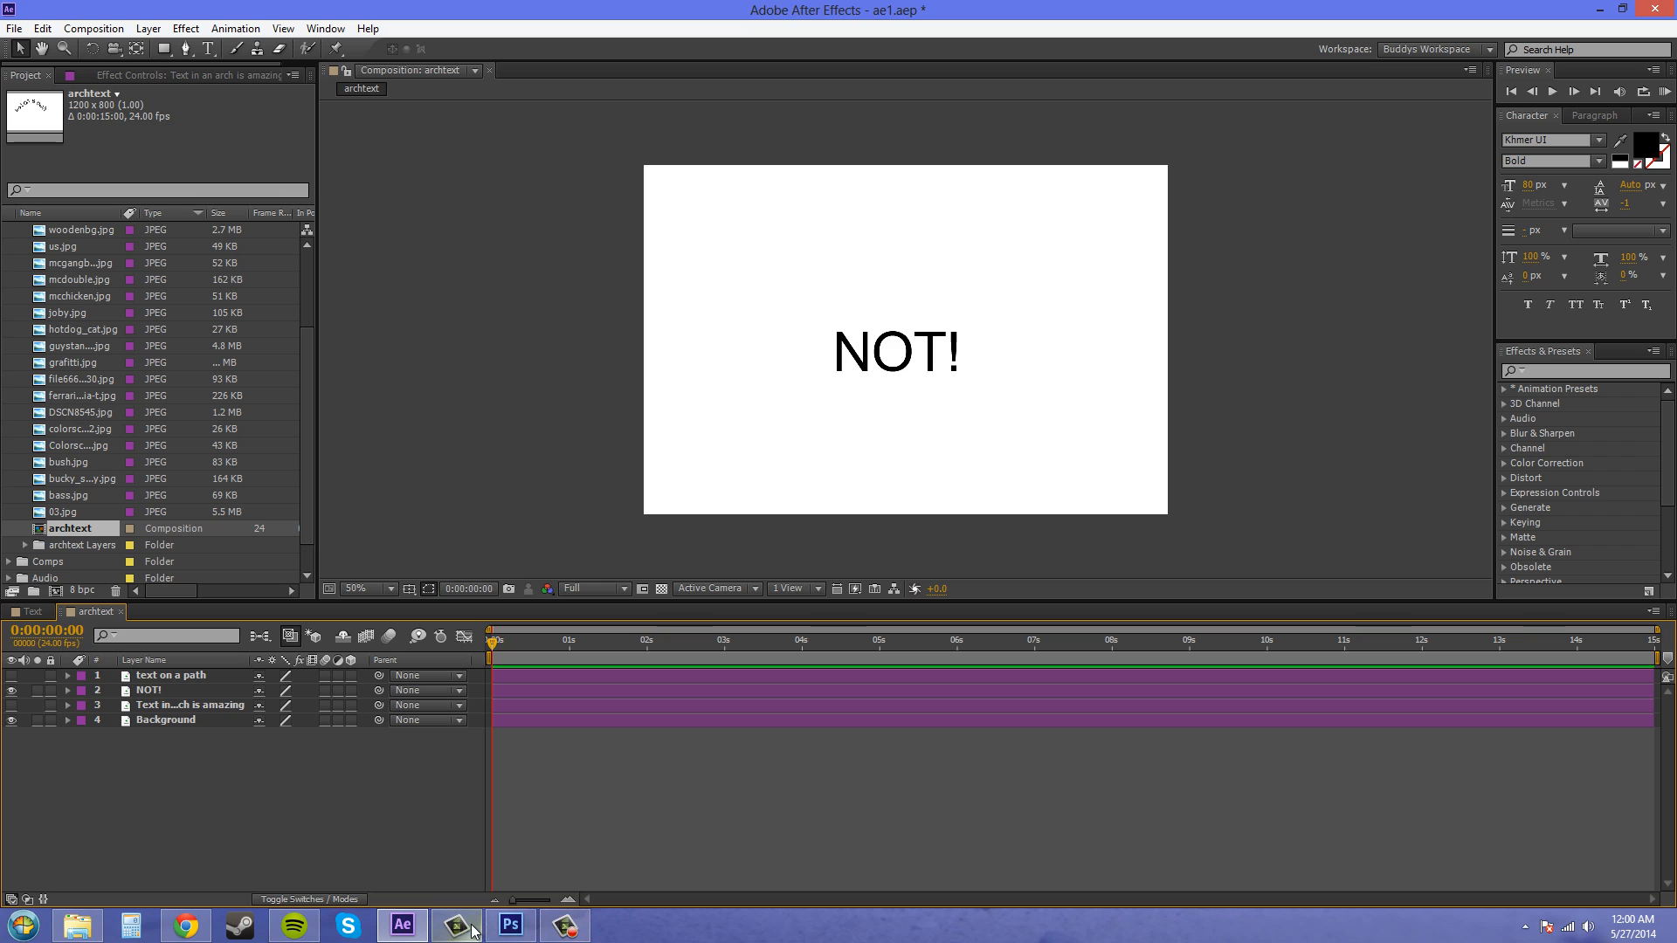
- Switch to Photoshop briefly and return to After Effects
{"action": "left_click", "coordinate": [511, 925]}
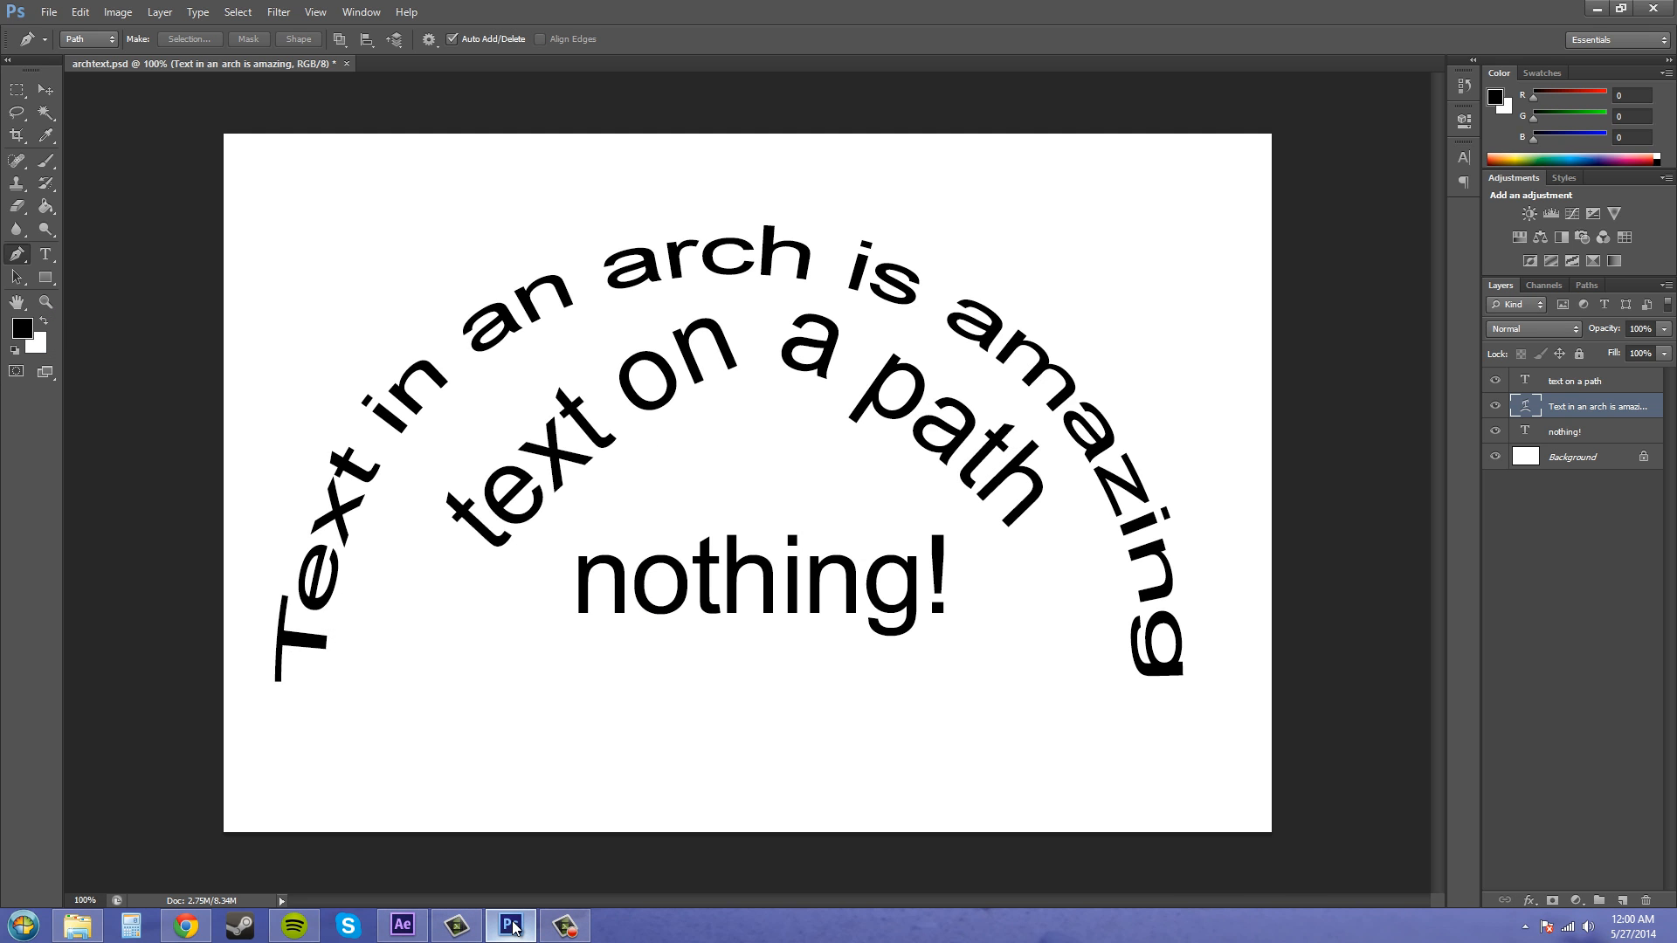
{"action": "left_click", "coordinate": [512, 926]}
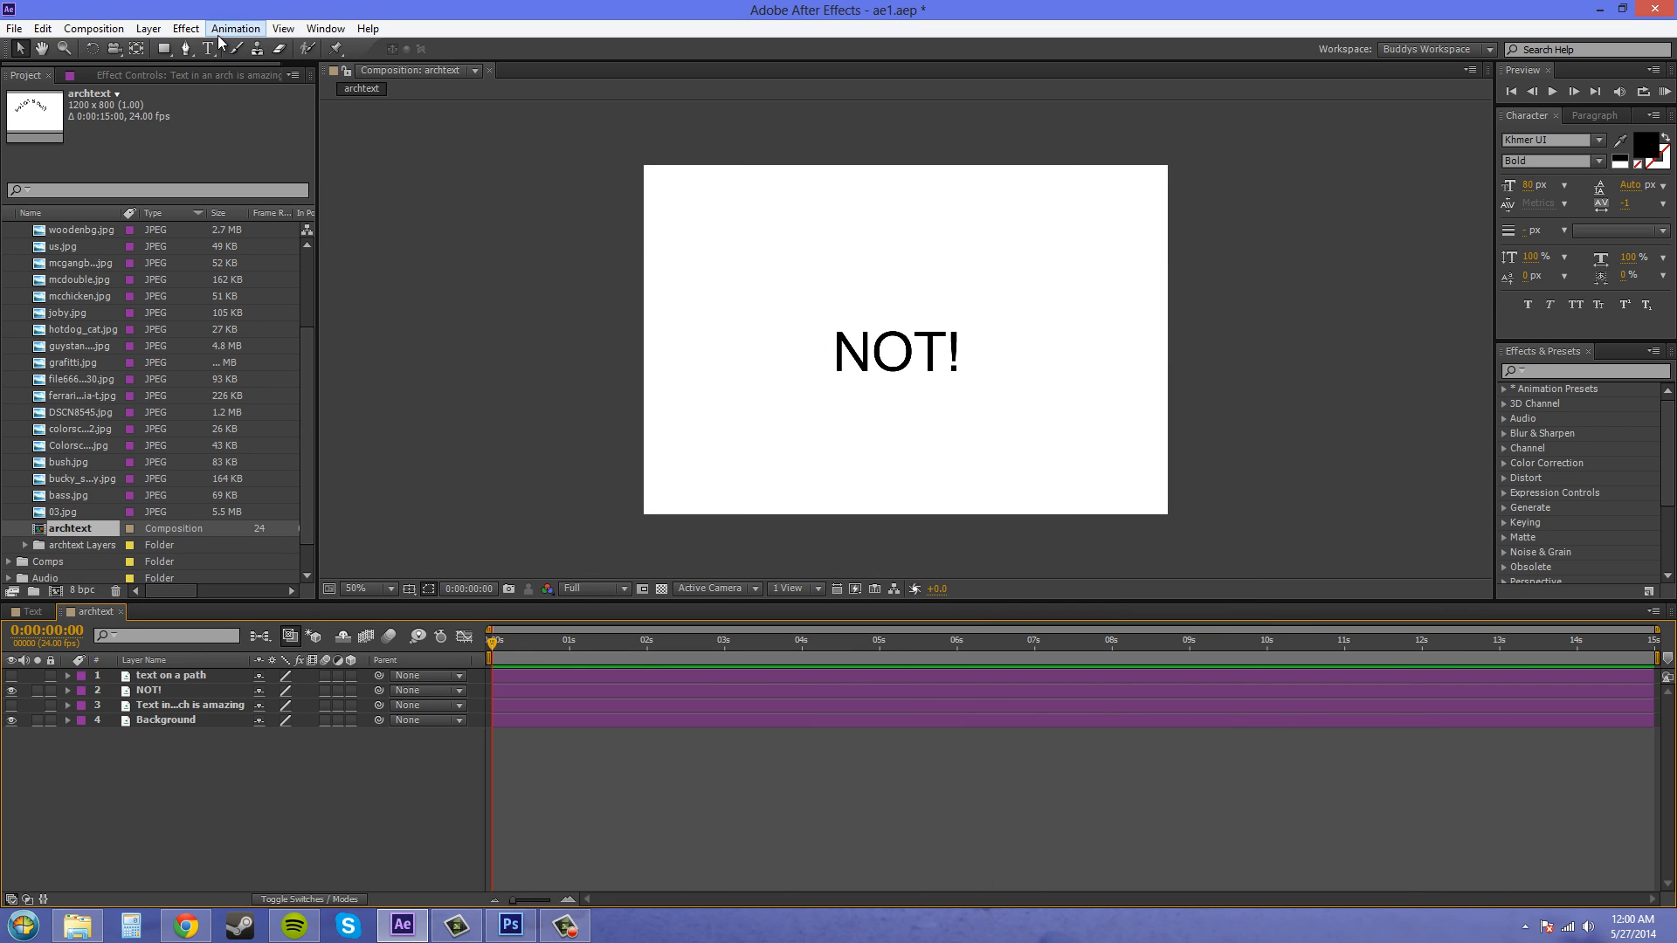
- Convert the NOT! layer to editable text and nudge it slightly lower in the viewer
{"action": "left_click", "coordinate": [160, 691]}
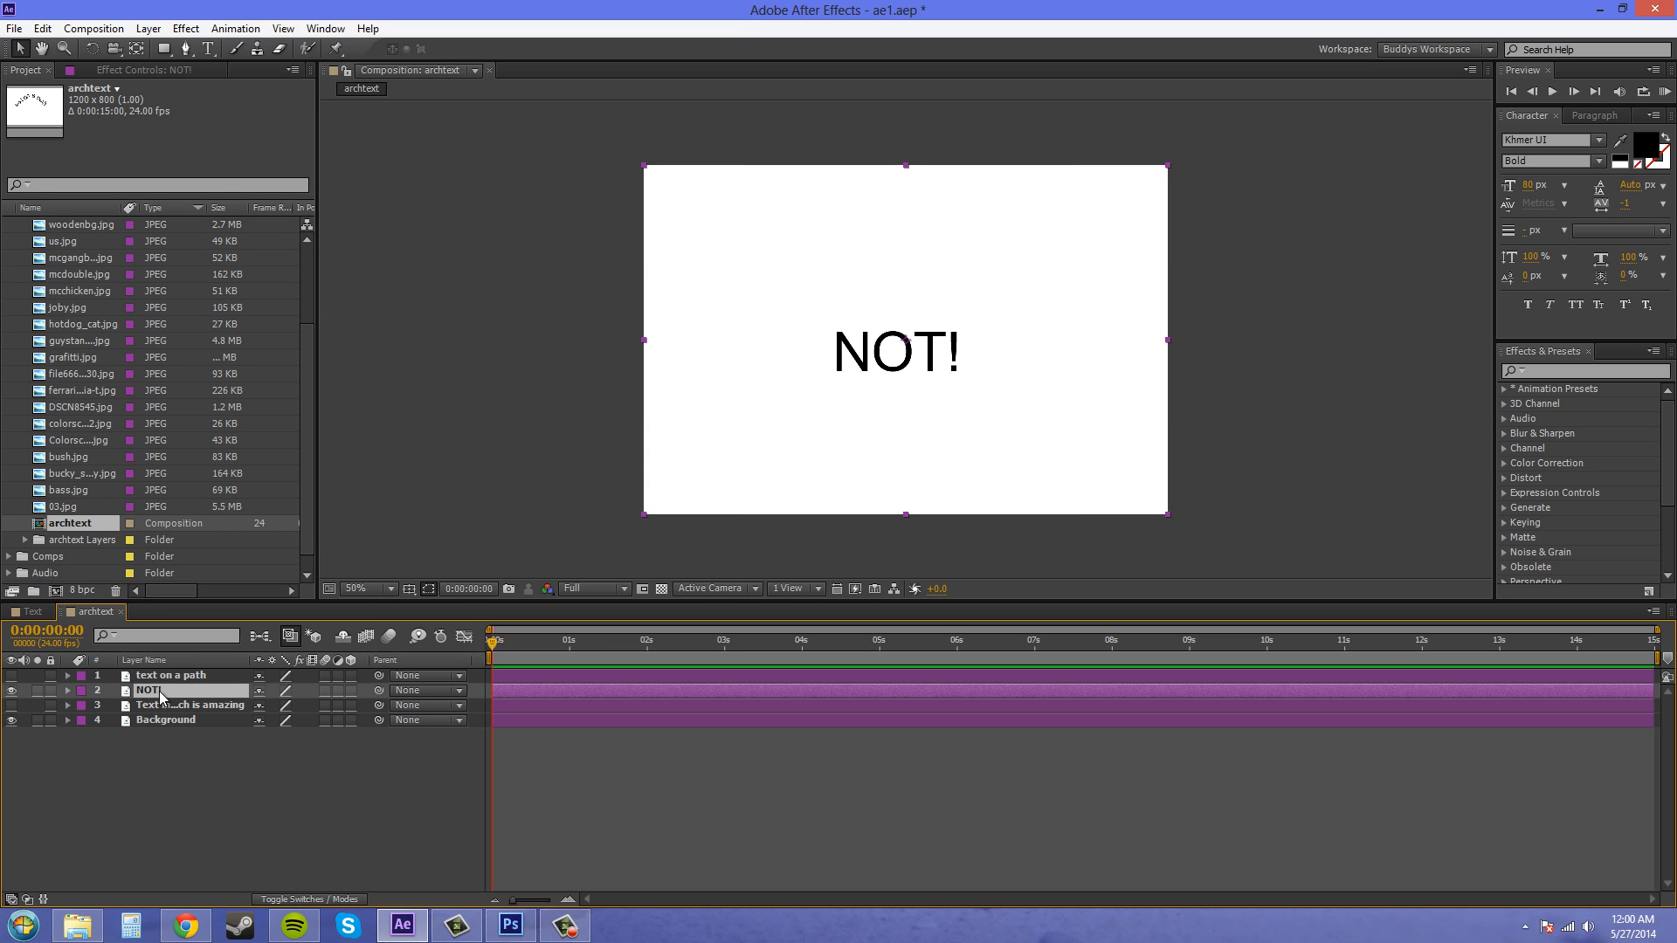
{"action": "right_click", "coordinate": [160, 695]}
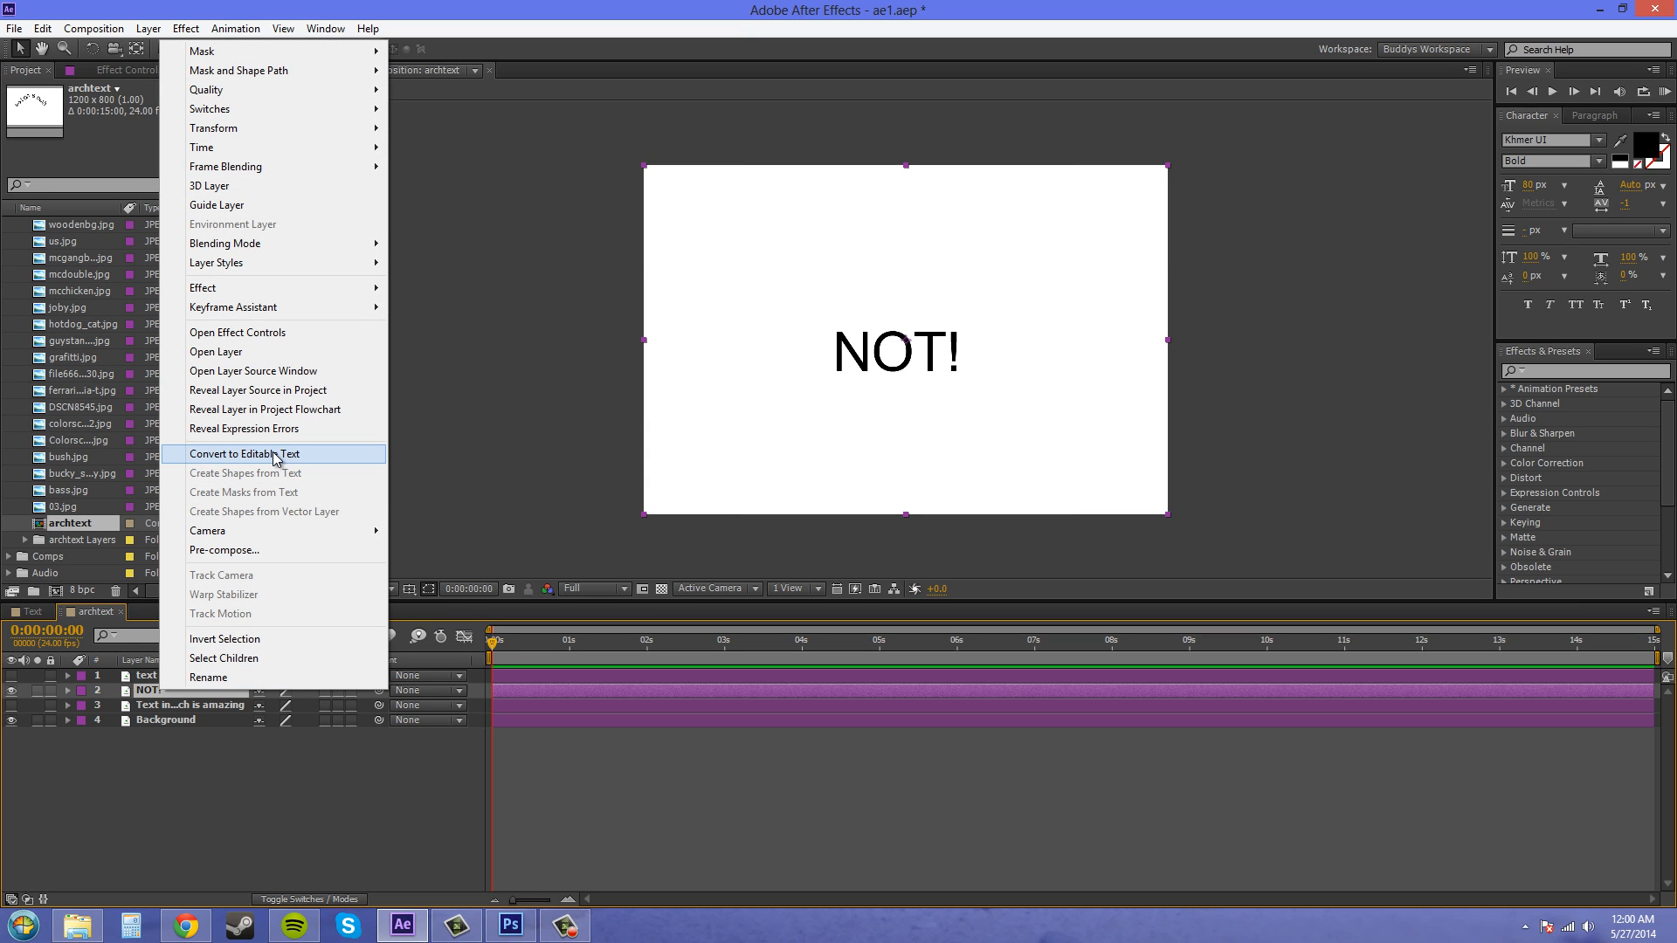
{"action": "left_click", "coordinate": [190, 793]}
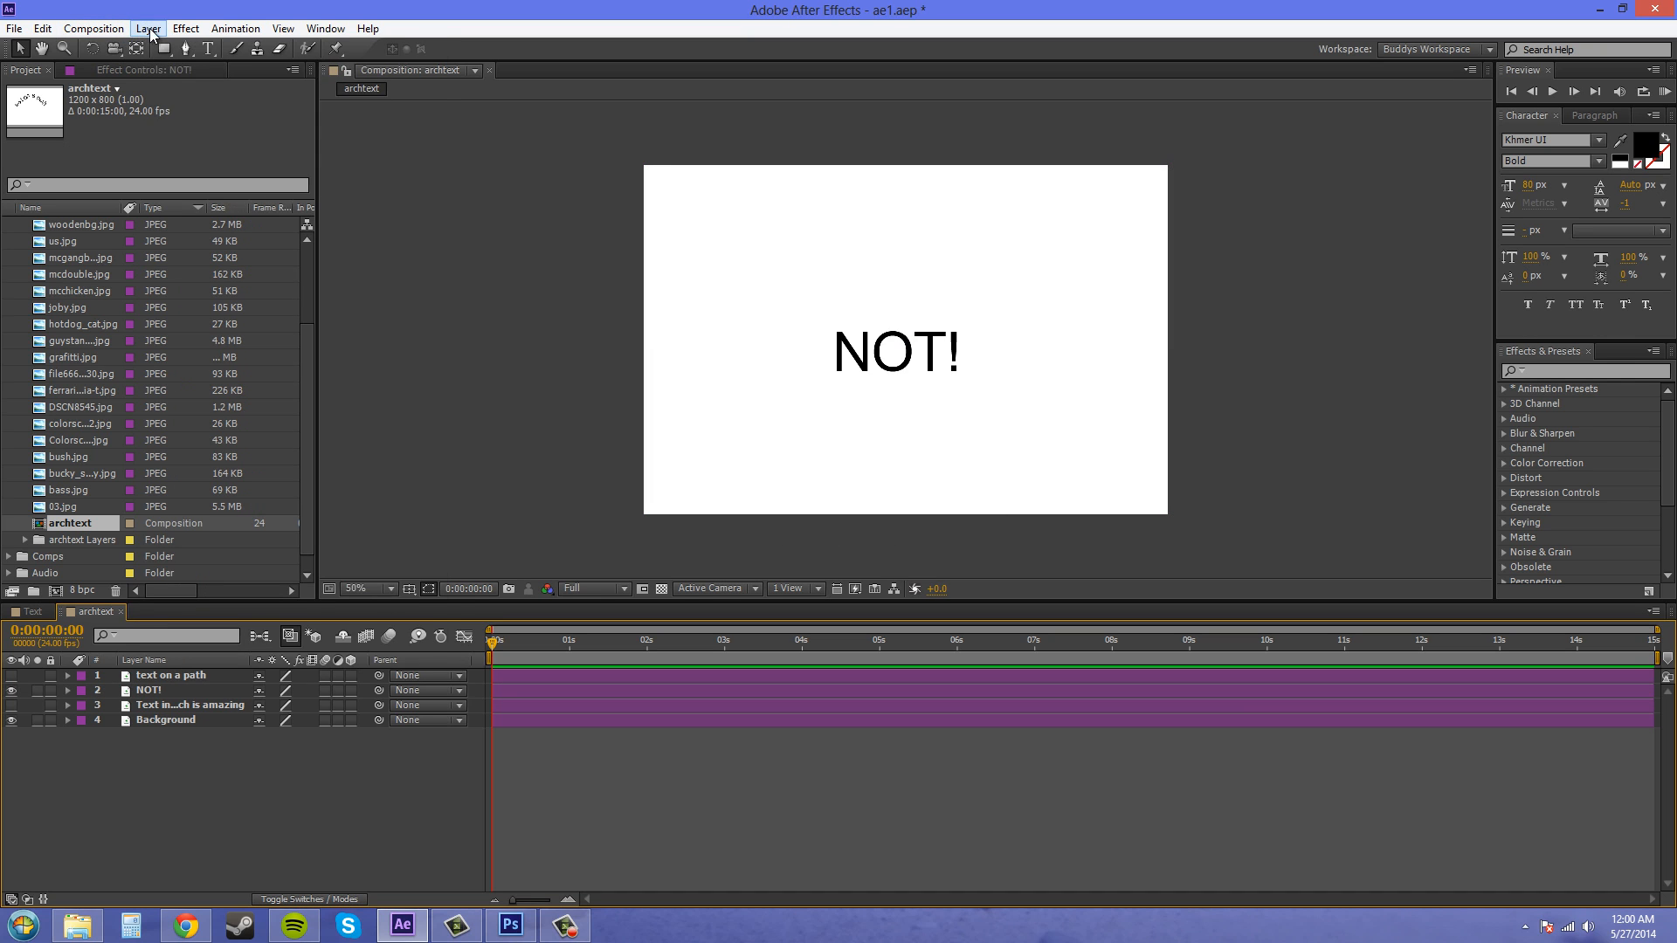
{"action": "left_click", "coordinate": [148, 29]}
{"action": "left_click", "coordinate": [113, 779]}
{"action": "left_click", "coordinate": [172, 690]}
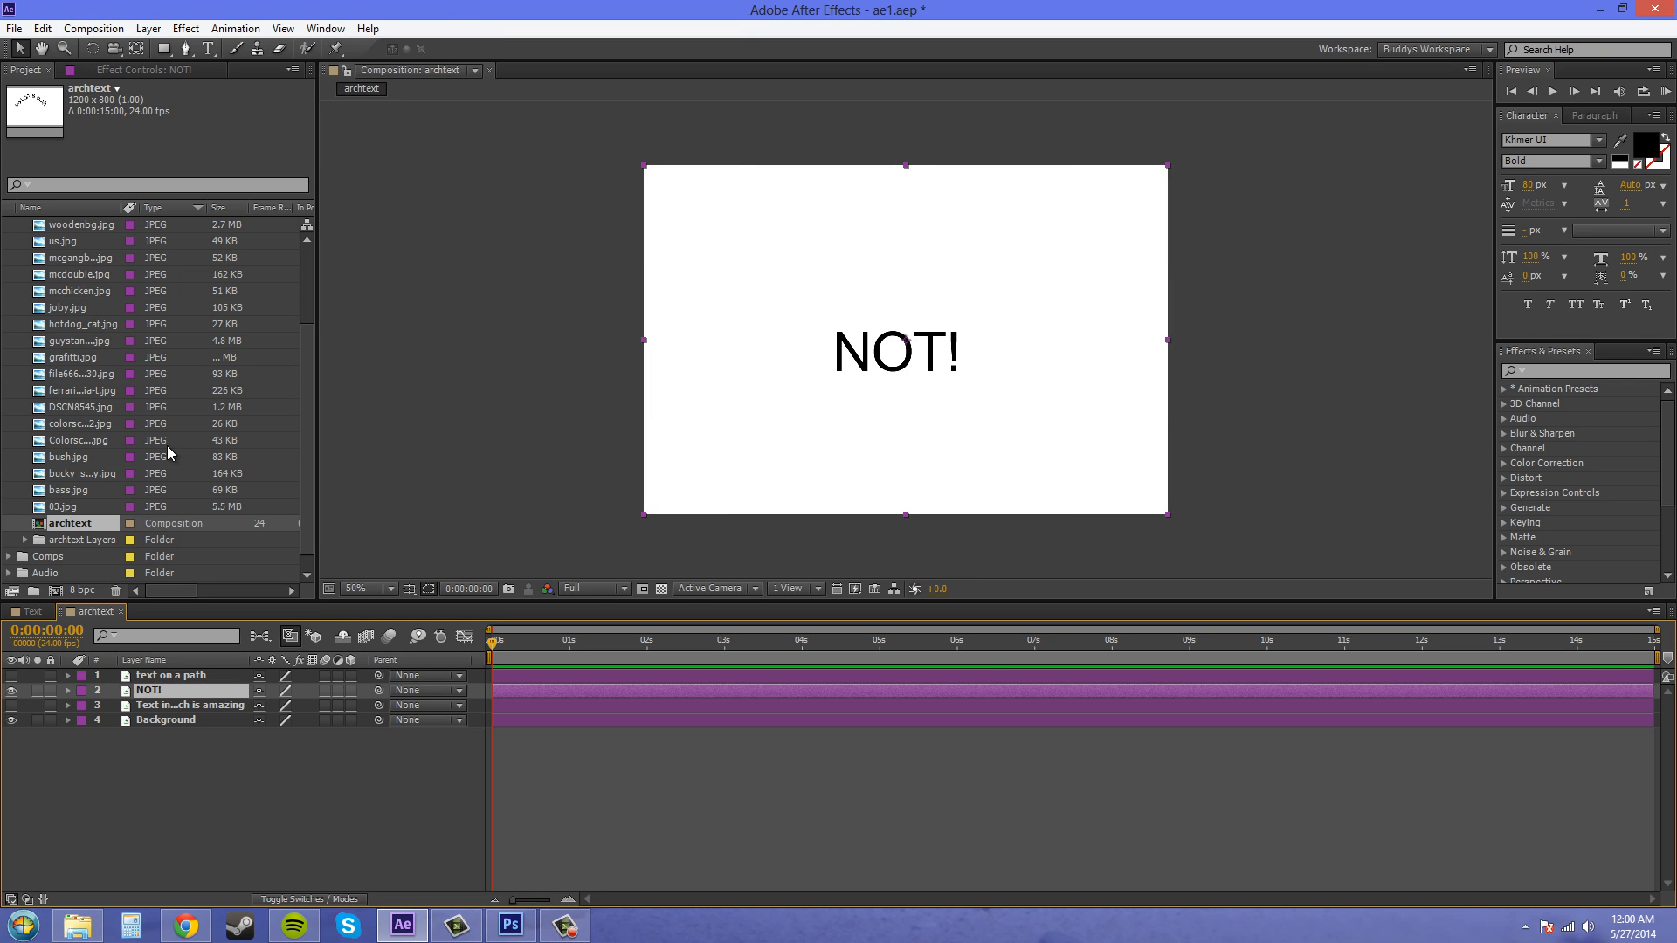
{"action": "left_click", "coordinate": [148, 29]}
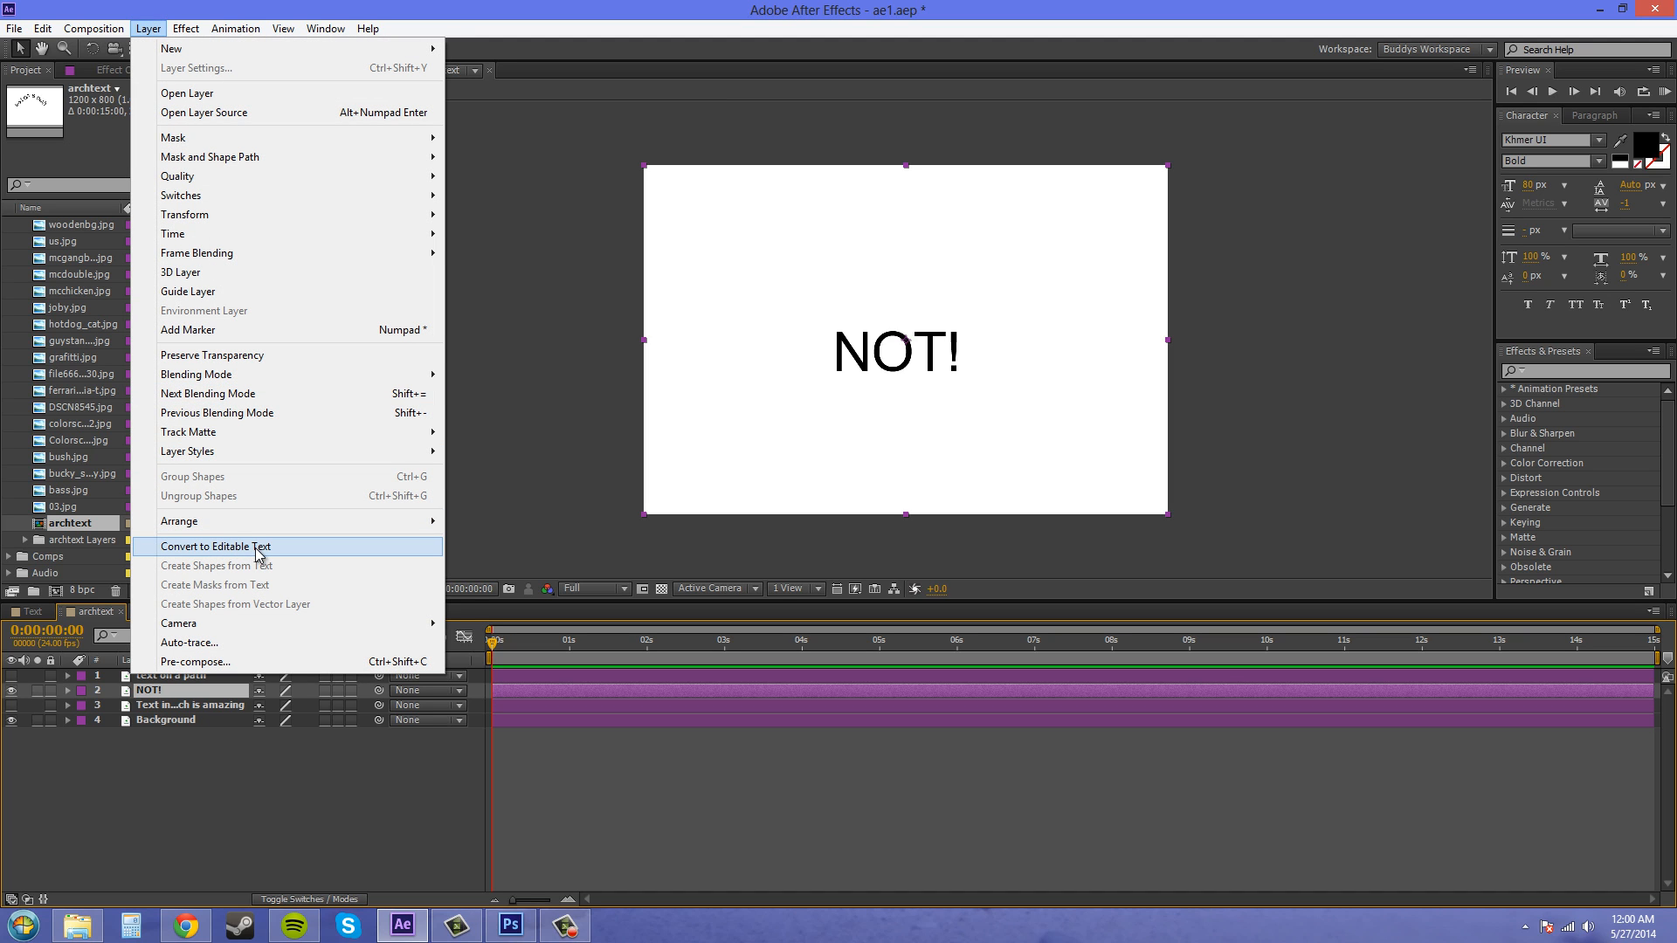
{"action": "left_click", "coordinate": [259, 550]}
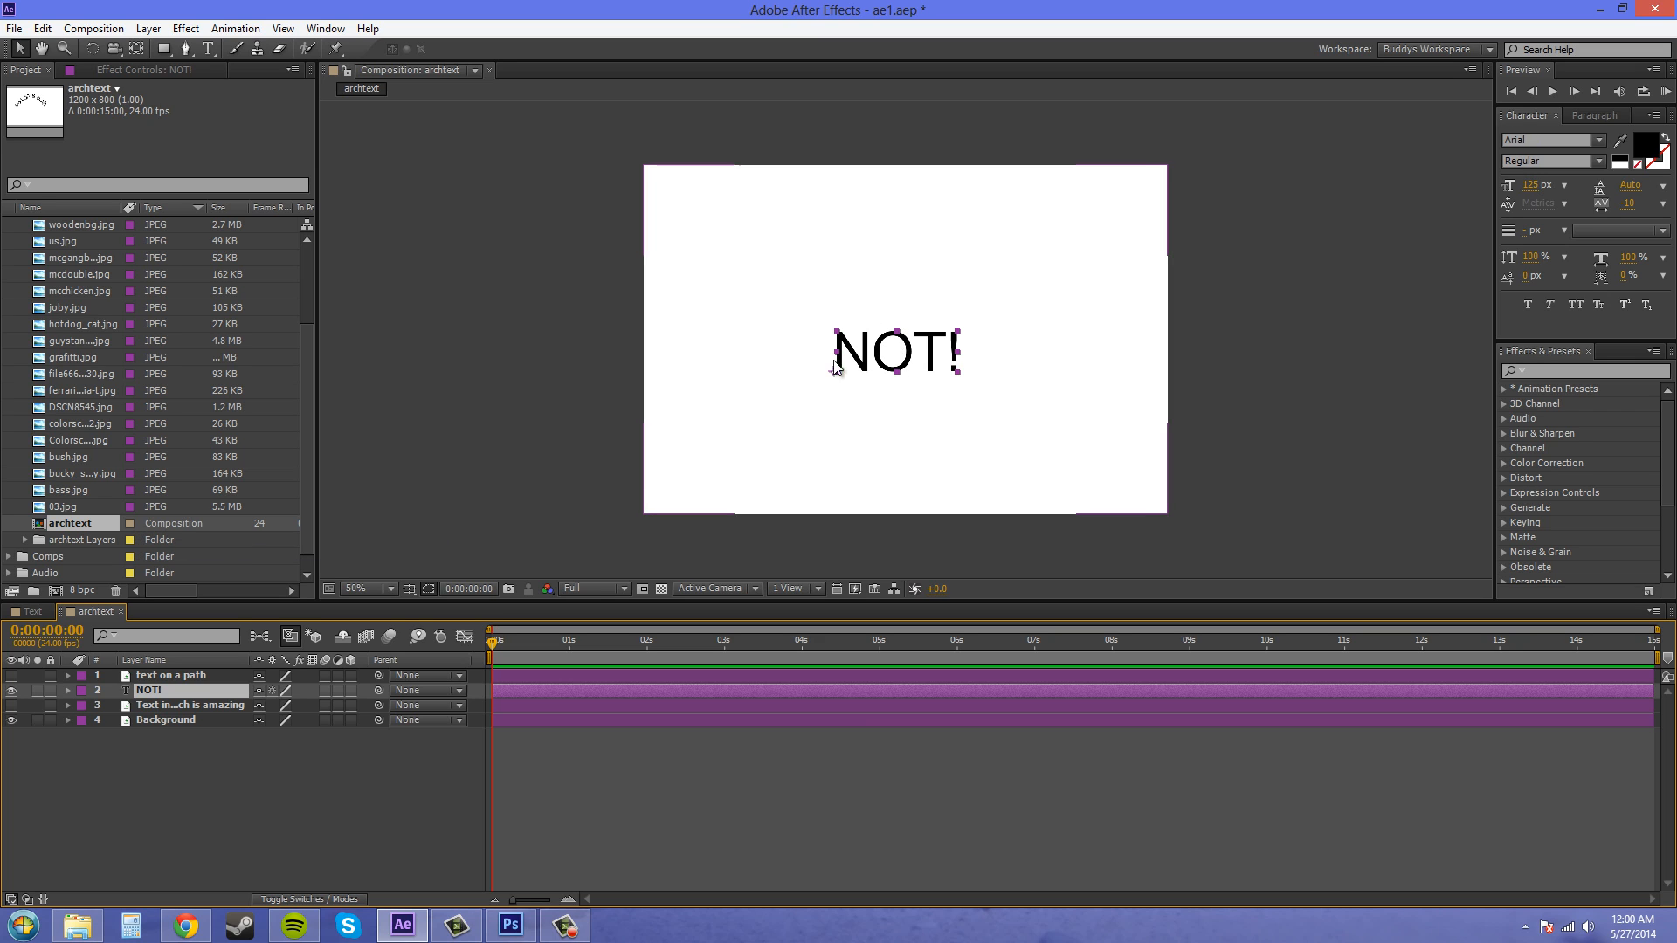
{"action": "left_click_drag", "start_coordinate": [923, 371], "coordinate": [908, 378]}
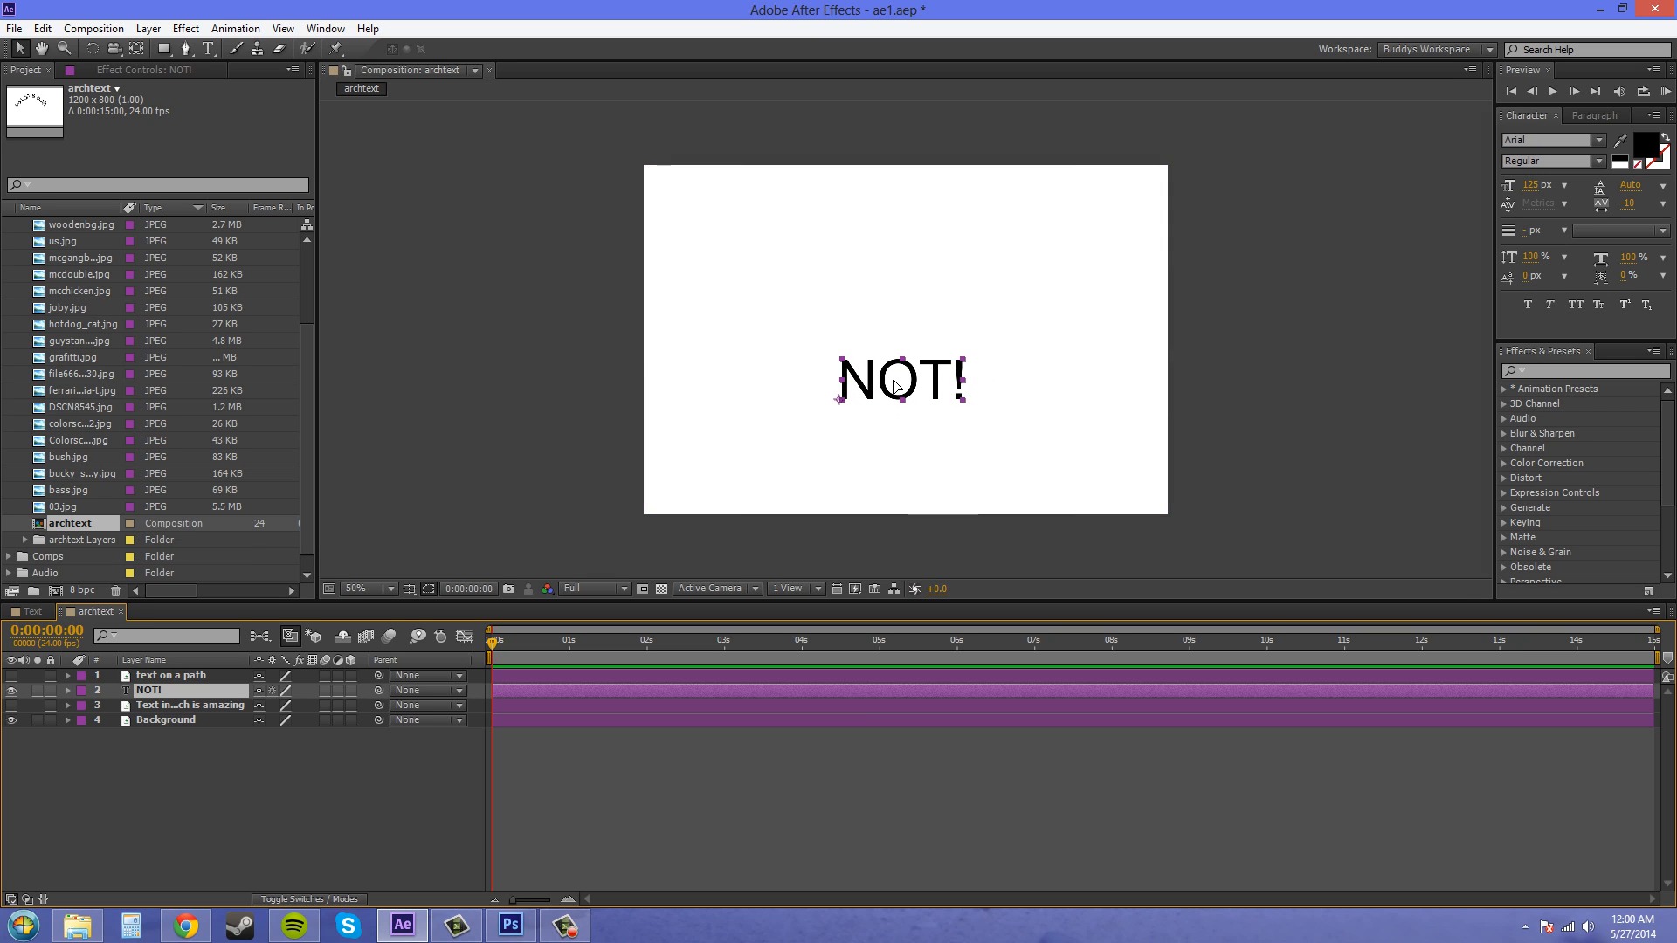
- Try typing "hing" after NOT! with the Type tool, then delete those characters
{"action": "left_click", "coordinate": [210, 50]}
{"action": "left_click", "coordinate": [970, 386]}
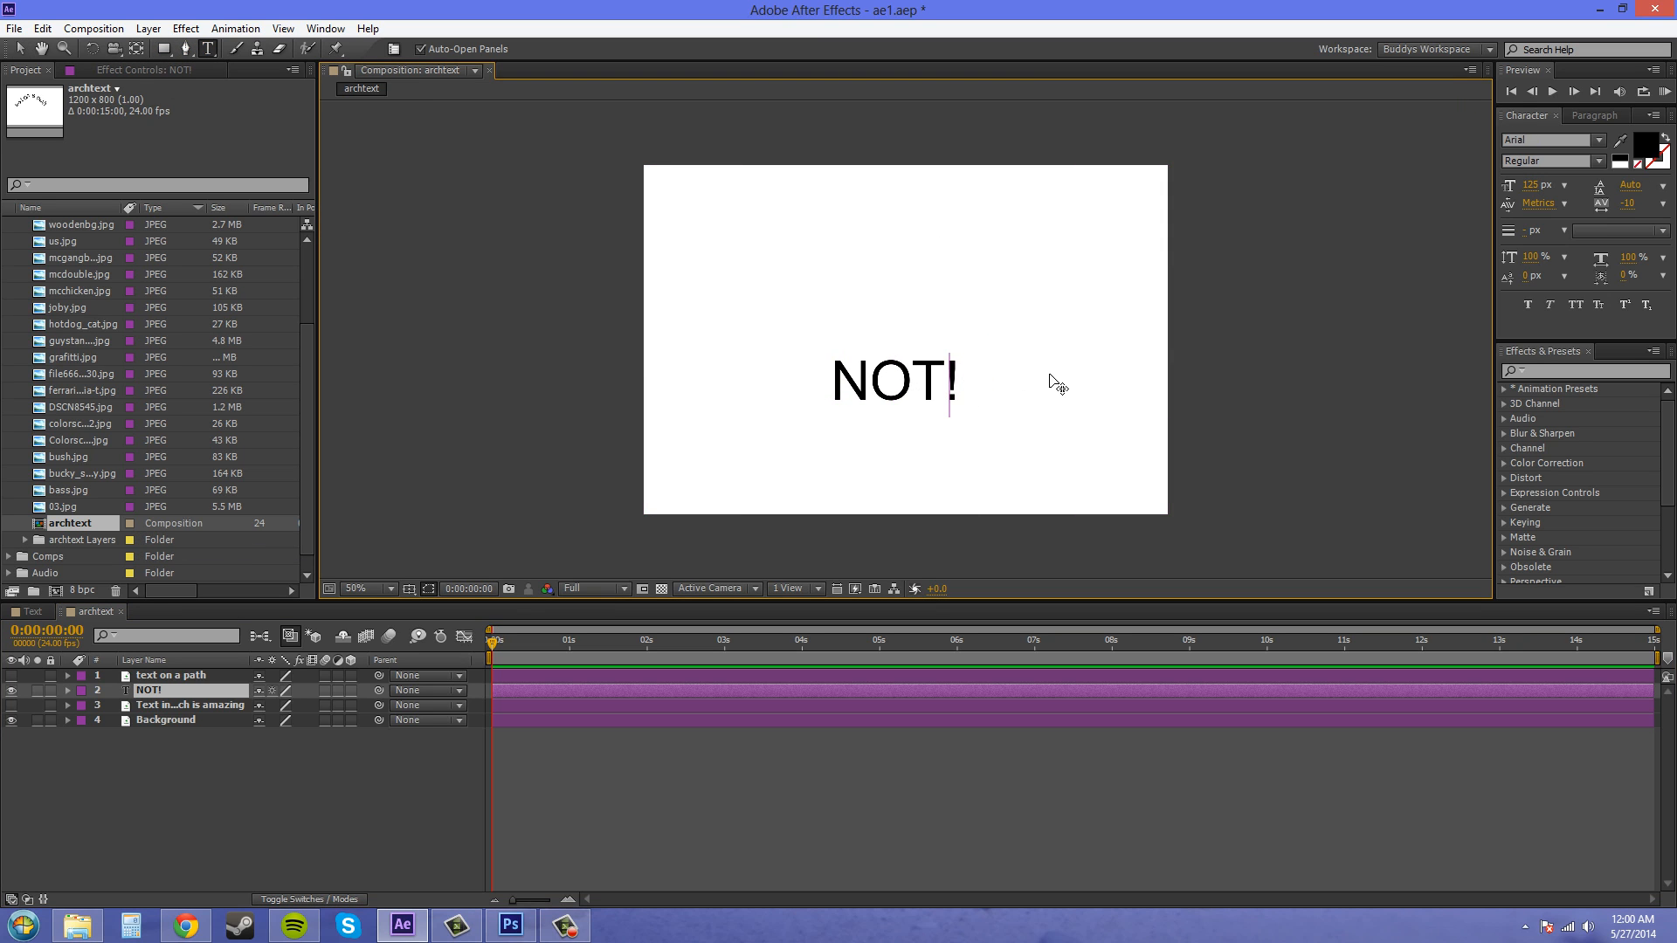
{"action": "type", "text": "hing"}
{"action": "key", "text": "BackSpace"}
{"action": "key", "text": "BackSpace"}
{"action": "key", "text": "BackSpace"}
{"action": "key", "text": "BackSpace"}
{"action": "left_click", "coordinate": [197, 773]}
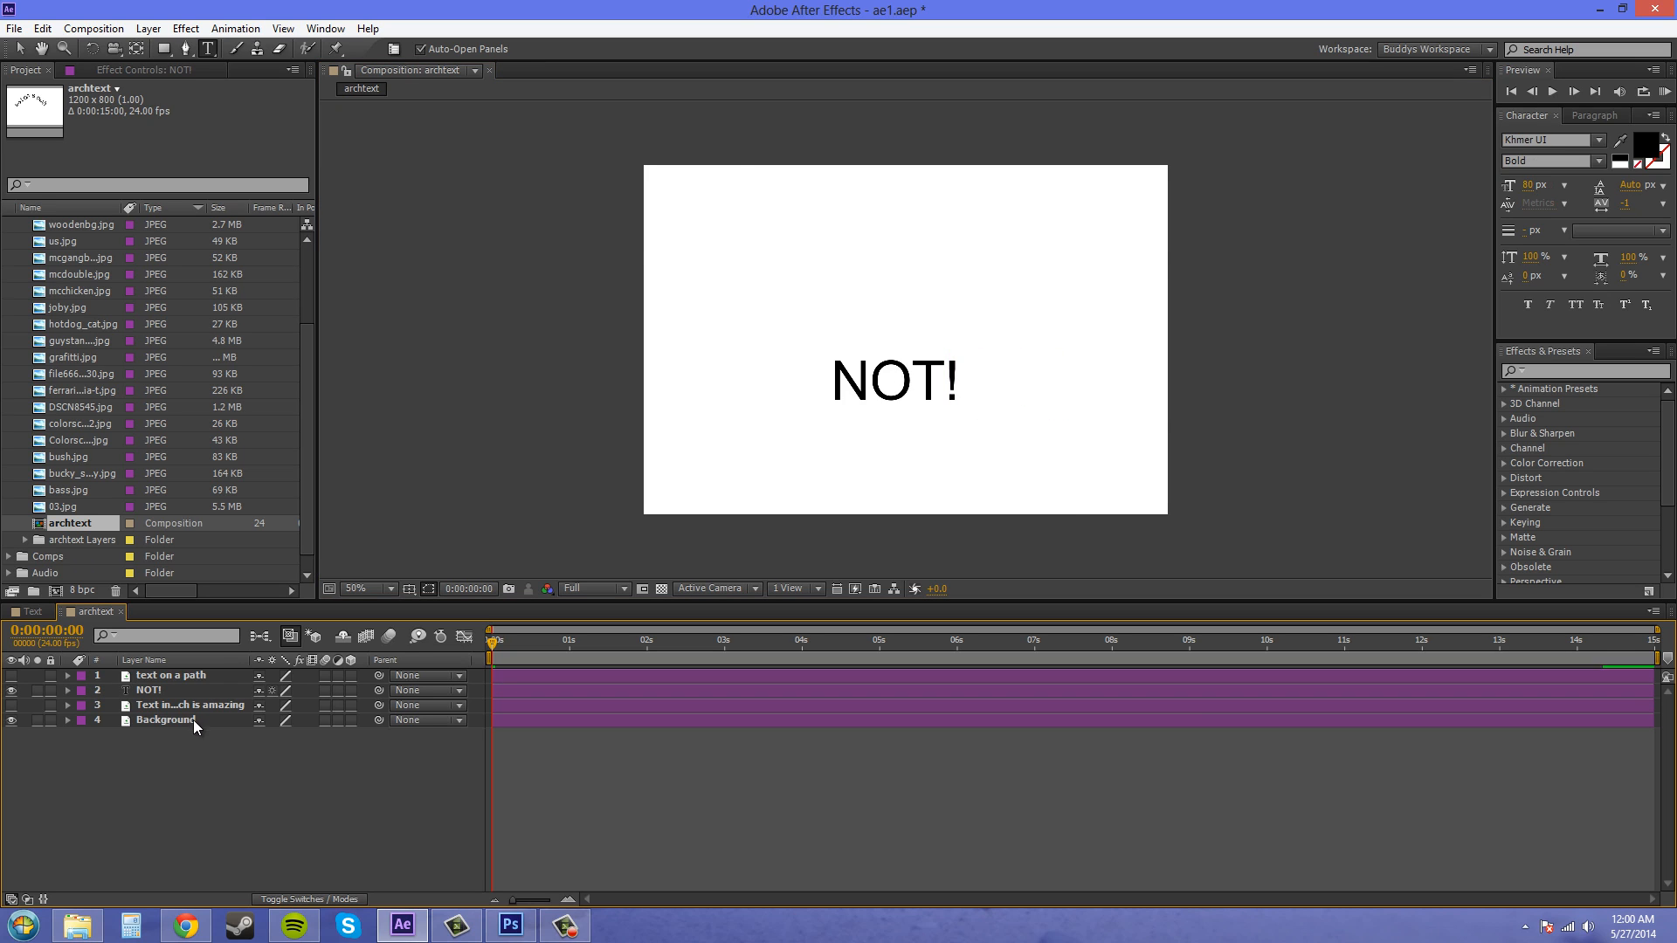
- Show the arched text layer and hide the NOT! layer
{"action": "left_click", "coordinate": [188, 705]}
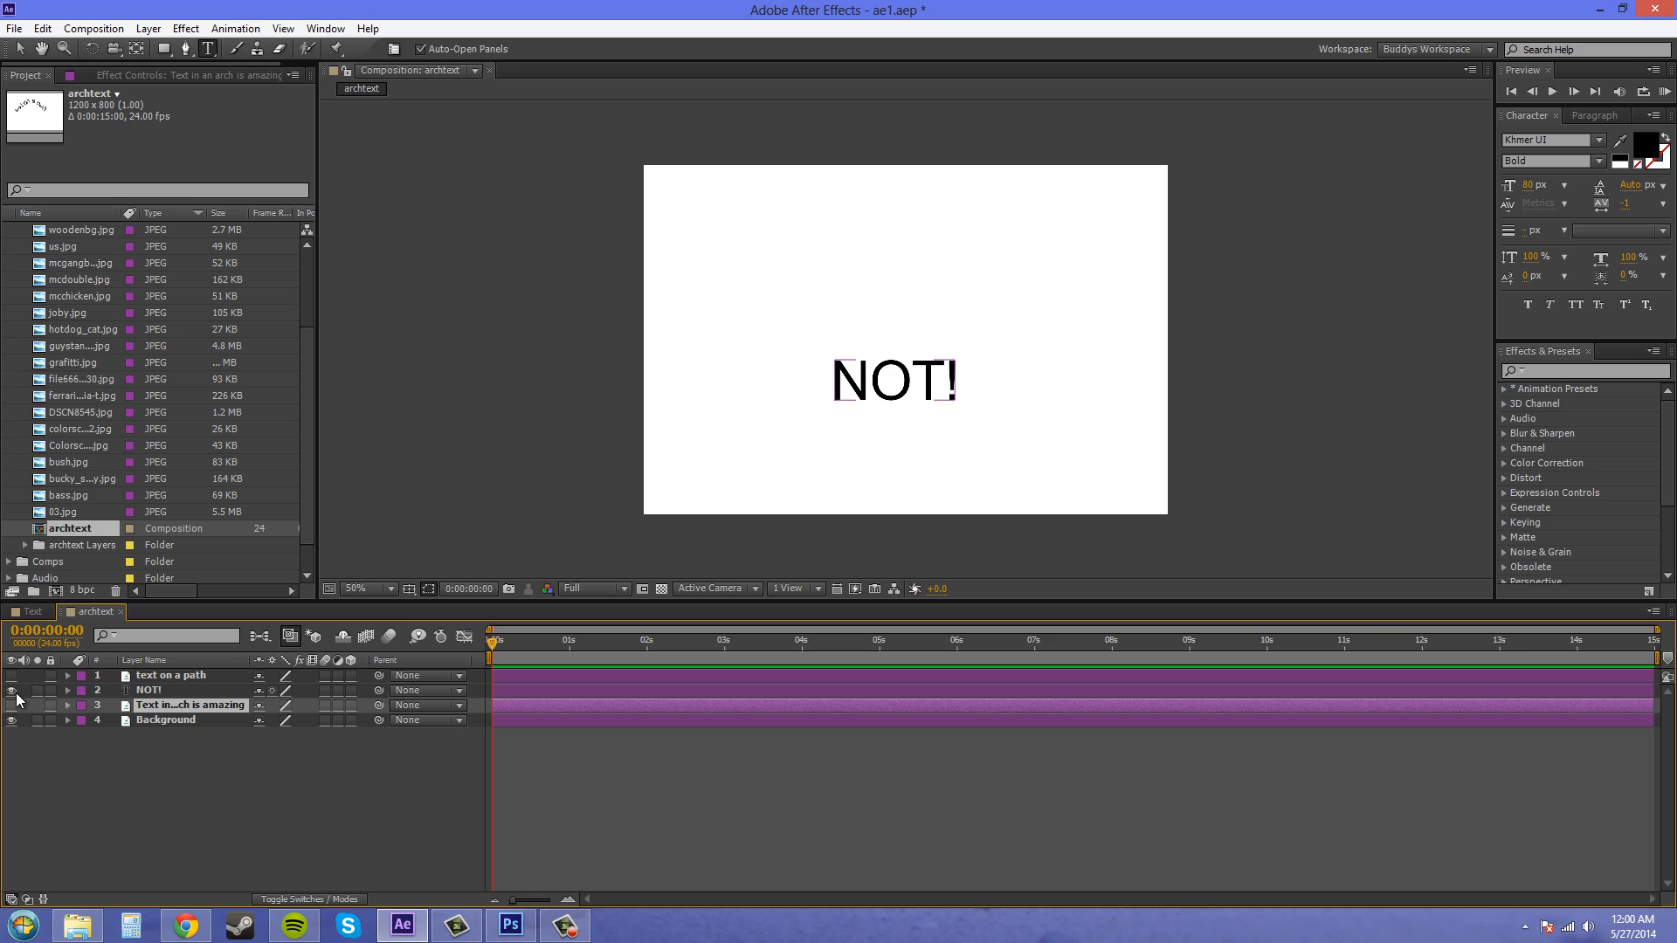
{"action": "left_click", "coordinate": [12, 691]}
{"action": "left_click", "coordinate": [12, 691]}
{"action": "left_click", "coordinate": [12, 704]}
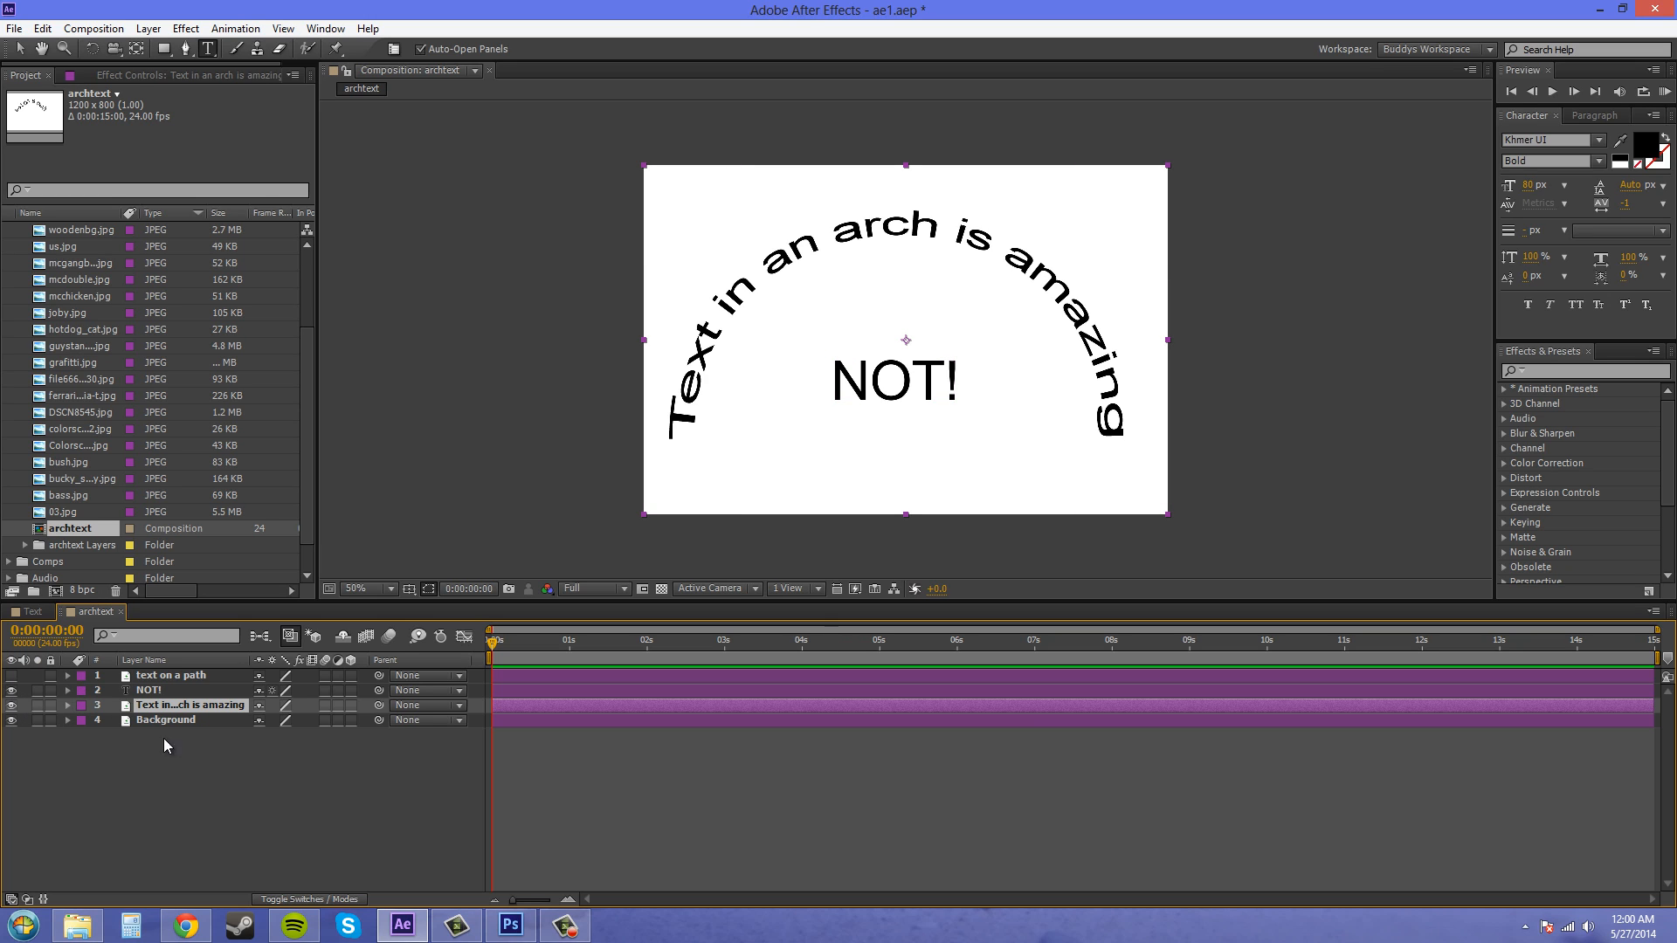
{"action": "left_click", "coordinate": [12, 690]}
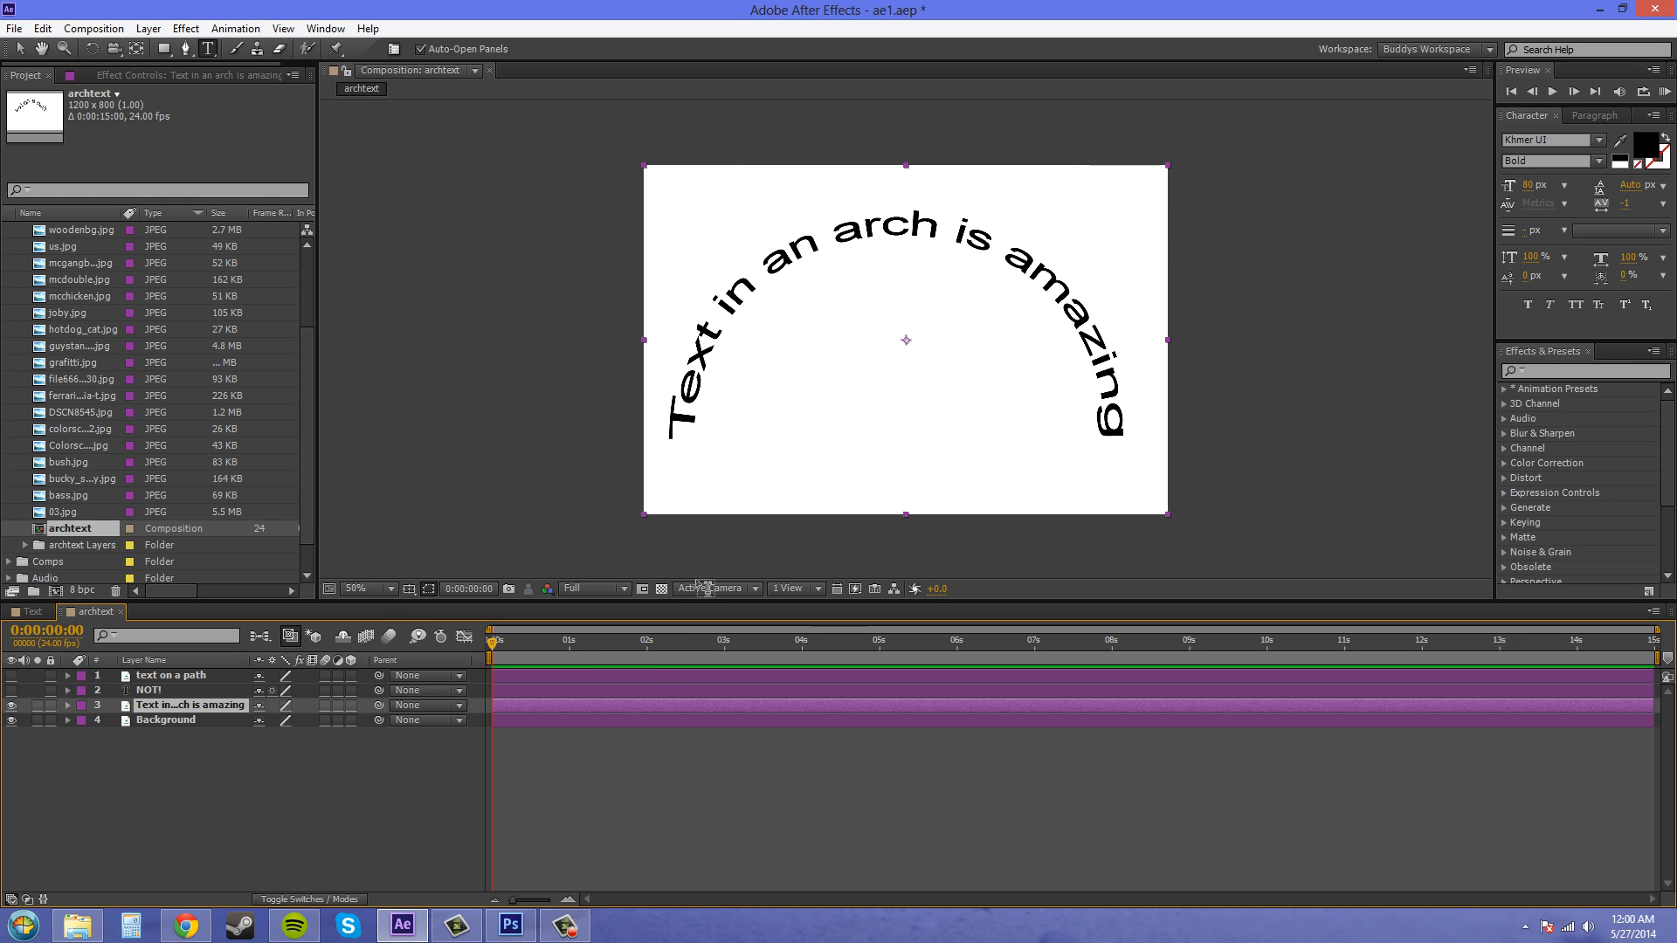
- Convert the arched text layer to editable text and compare it with the original PSD in Photoshop
{"action": "left_click", "coordinate": [181, 768]}
{"action": "left_click", "coordinate": [166, 705]}
{"action": "right_click", "coordinate": [169, 713]}
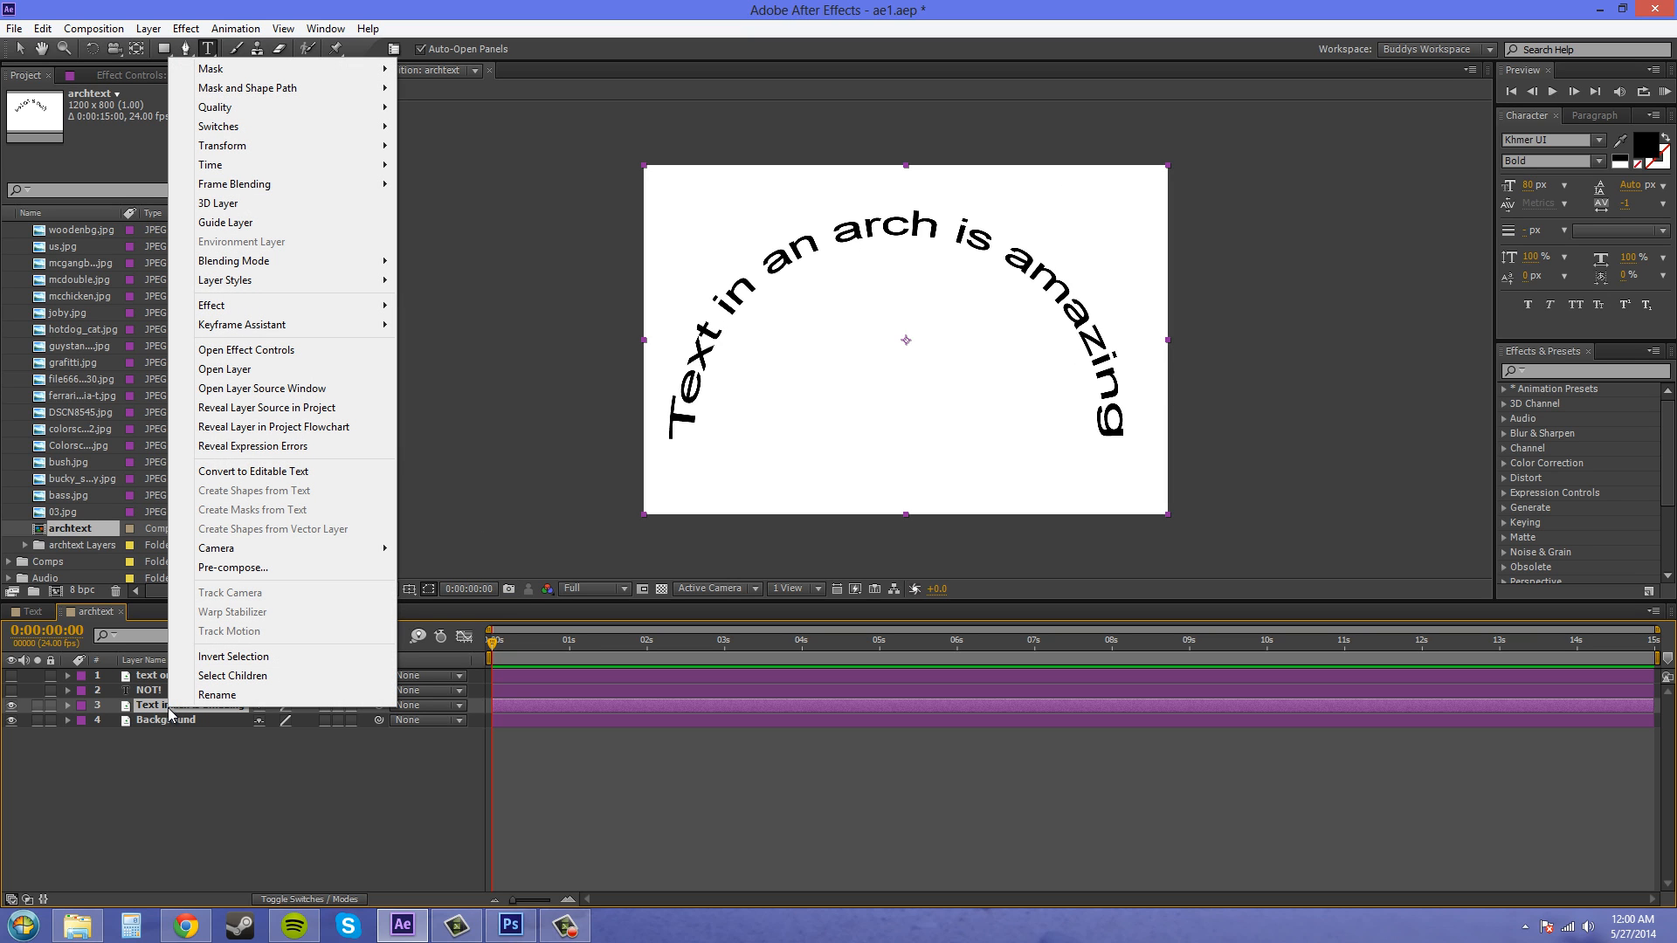
{"action": "left_click", "coordinate": [272, 471]}
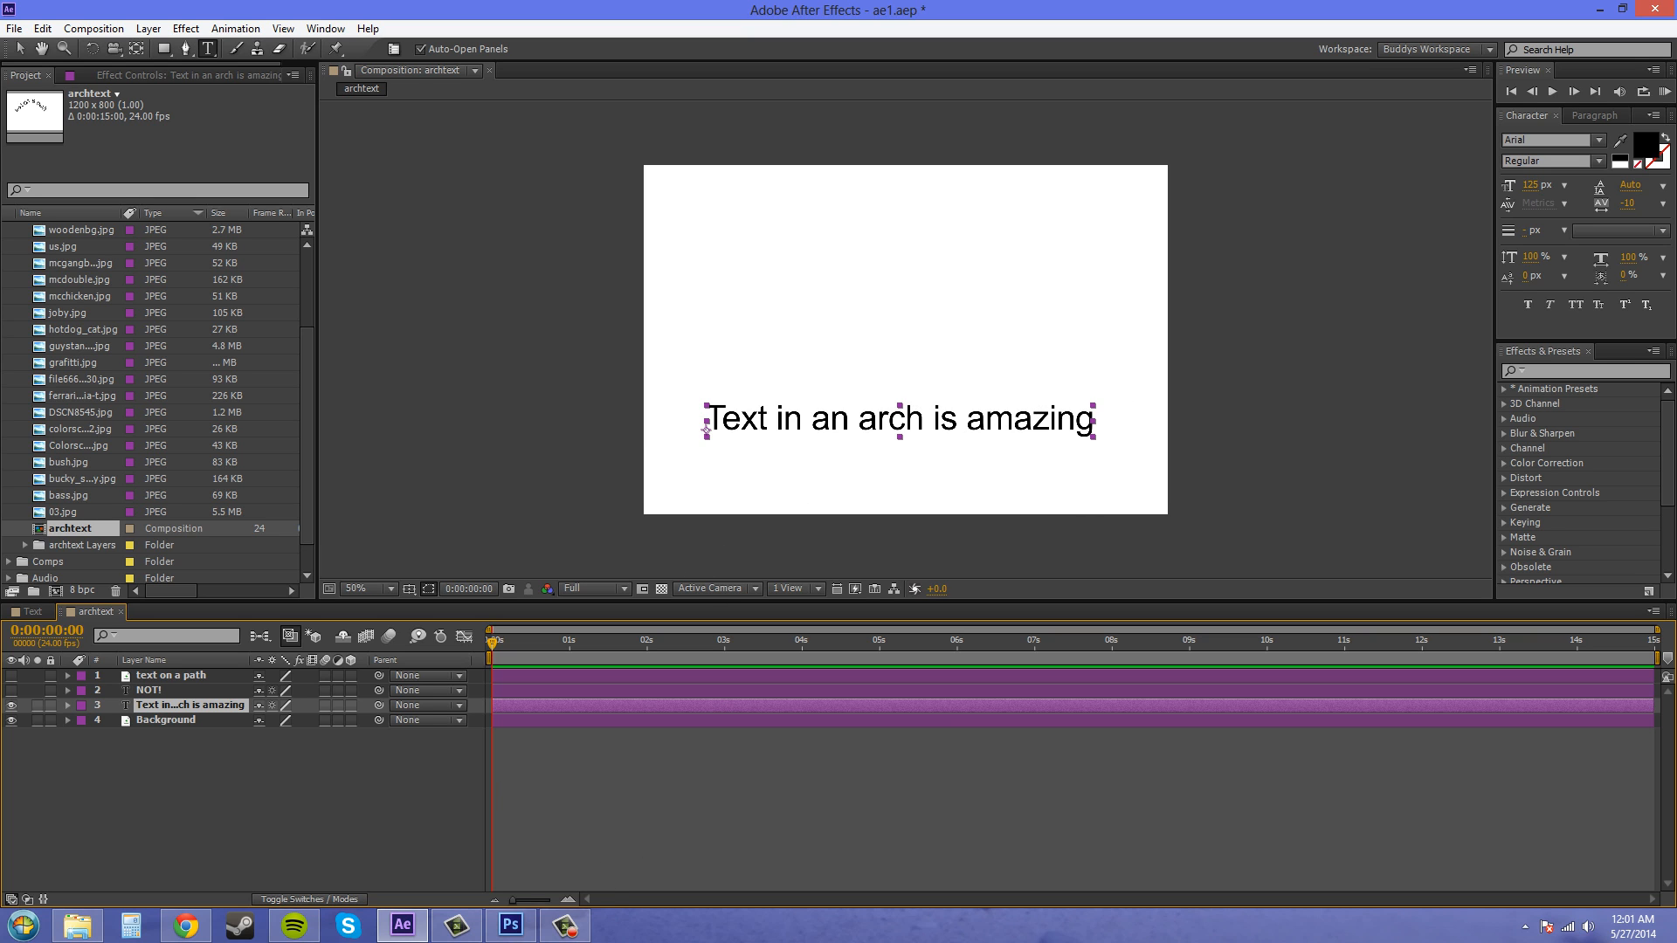
{"action": "key", "text": "alt+Tab"}
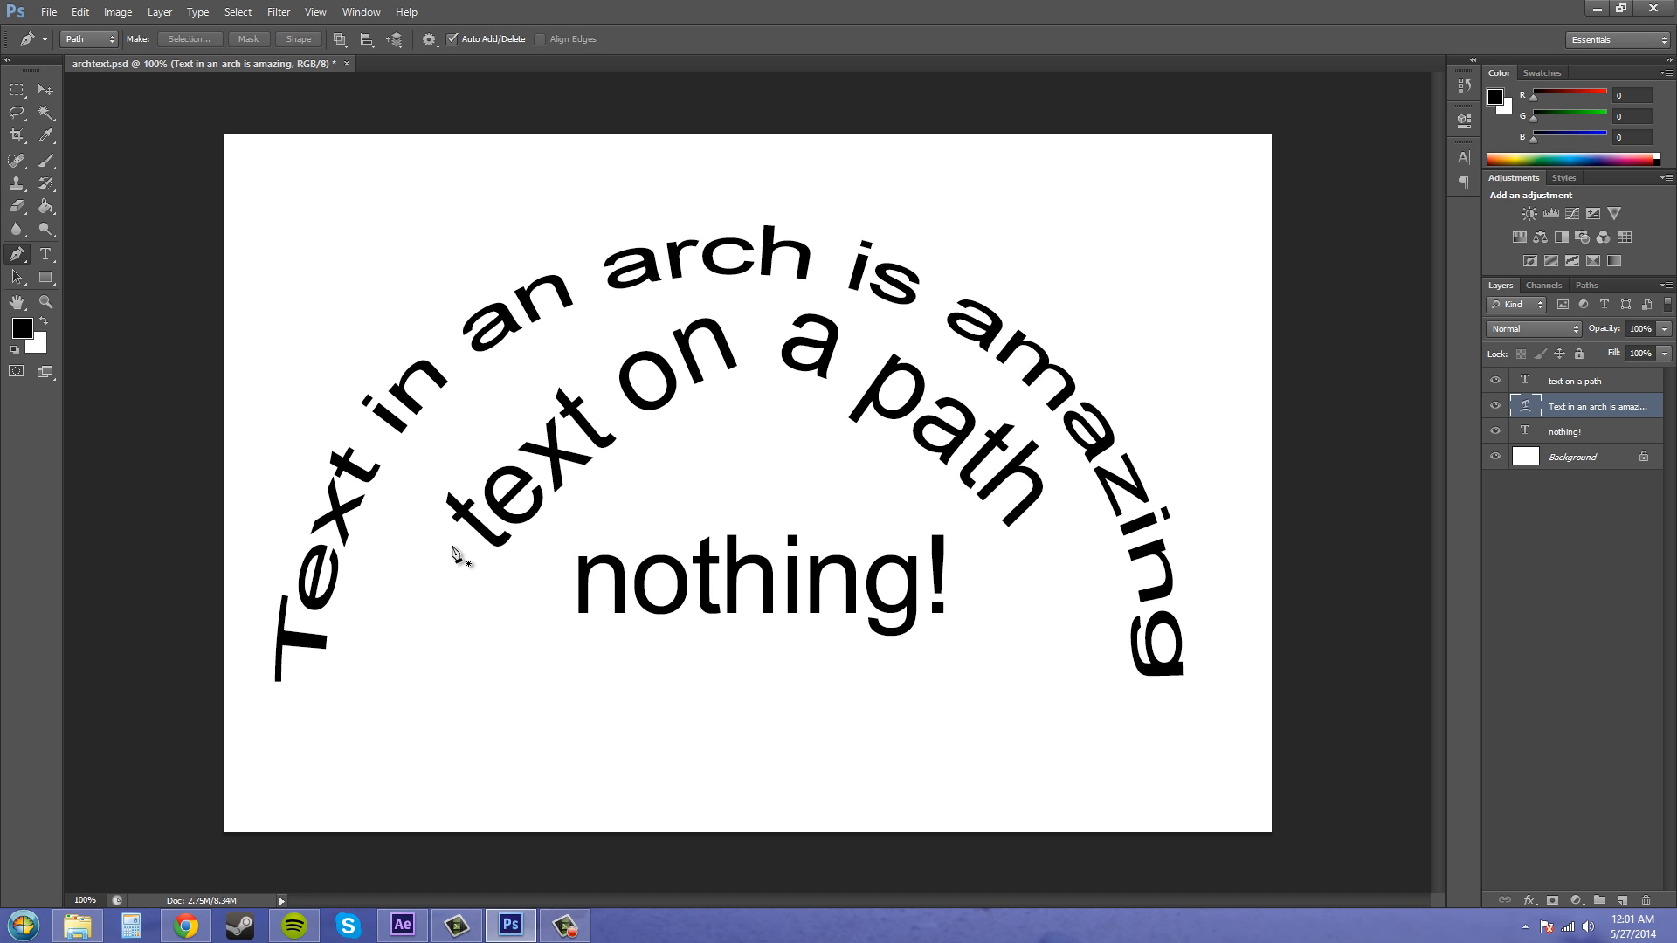
{"action": "key", "text": "alt+Tab"}
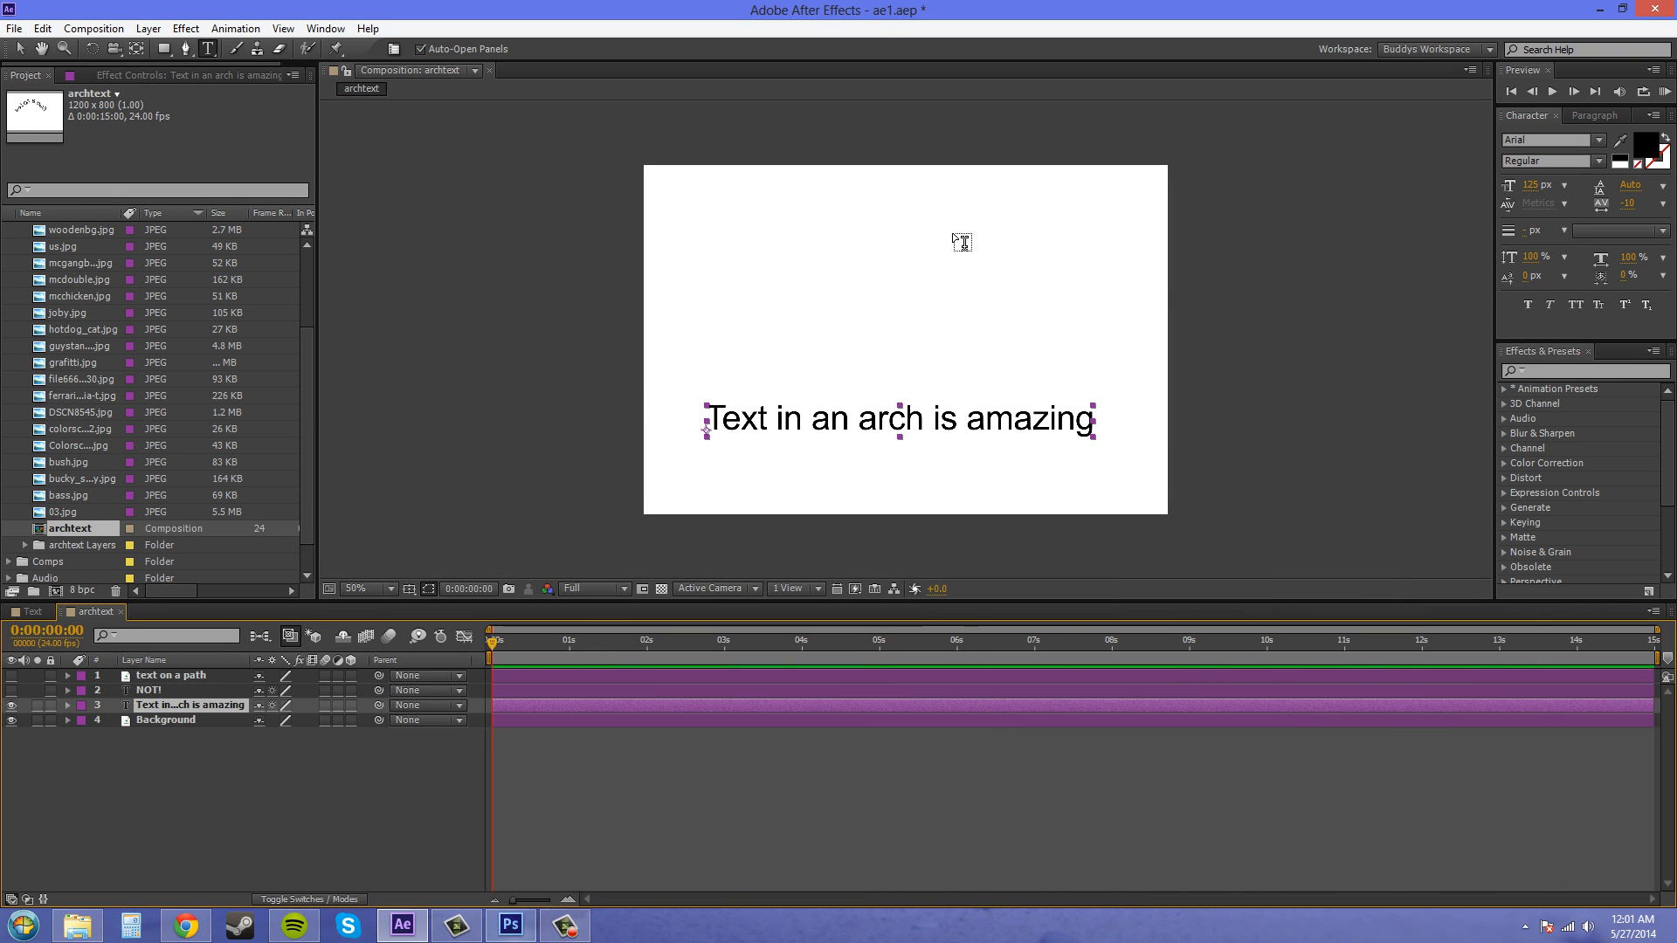
- Try typing extra characters into the arched text, then delete them
{"action": "left_click", "coordinate": [944, 422]}
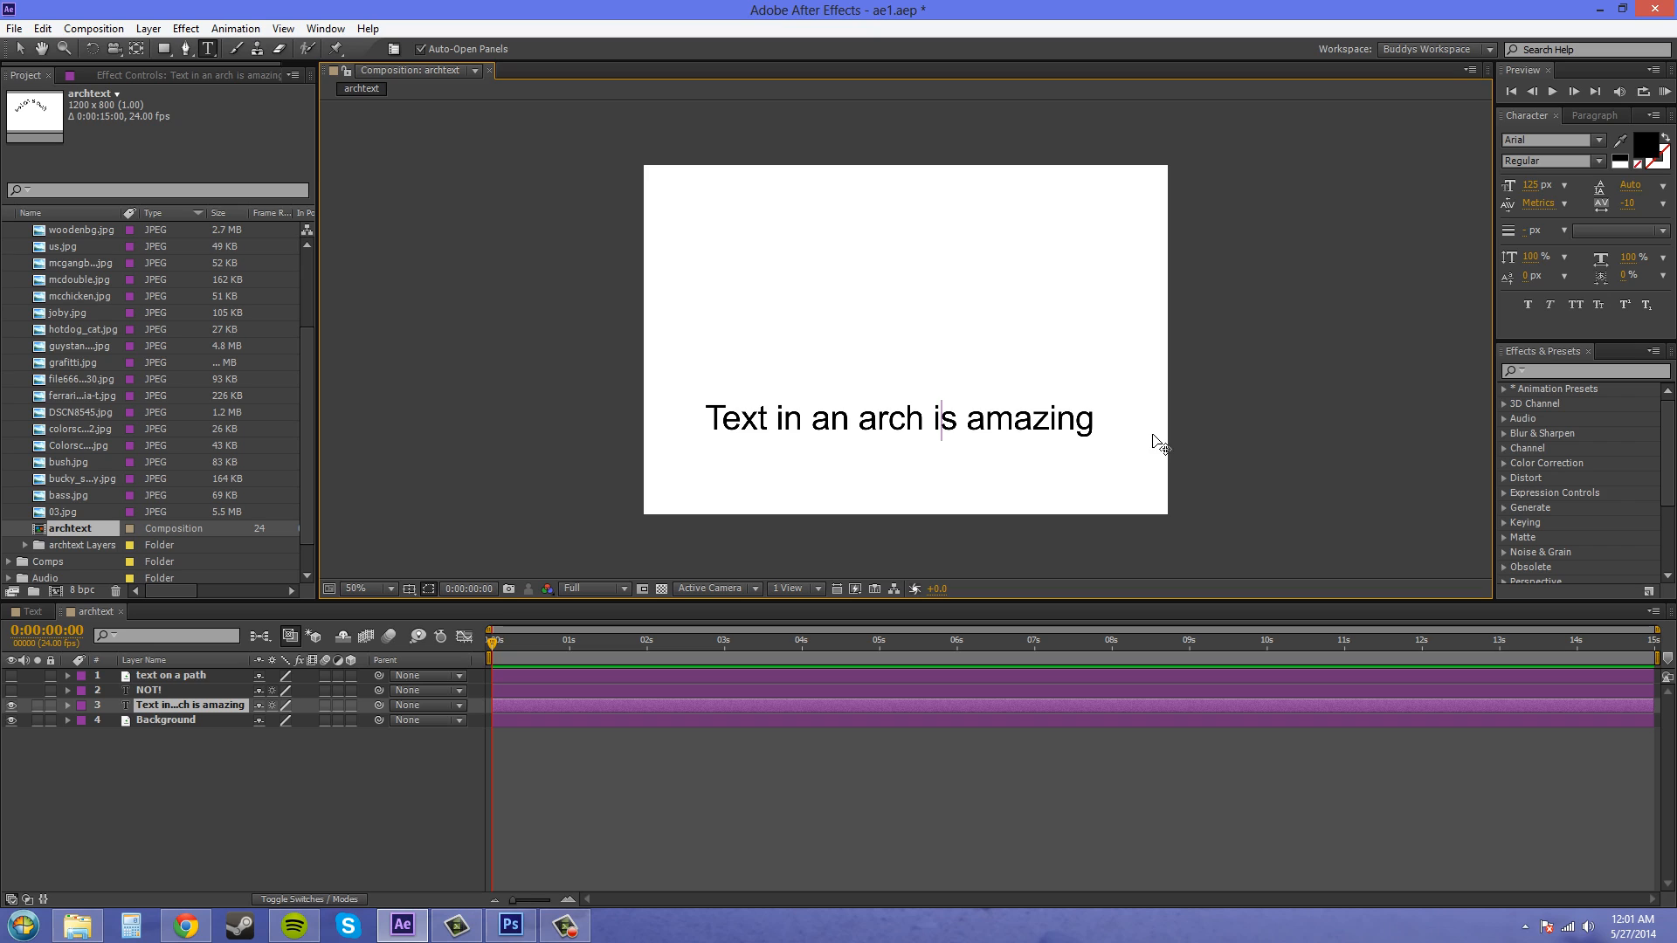
{"action": "type", "text": "kkaka"}
{"action": "key", "text": "BackSpace"}
{"action": "key", "text": "BackSpace"}
{"action": "key", "text": "BackSpace"}
{"action": "key", "text": "BackSpace"}
{"action": "key", "text": "BackSpace"}
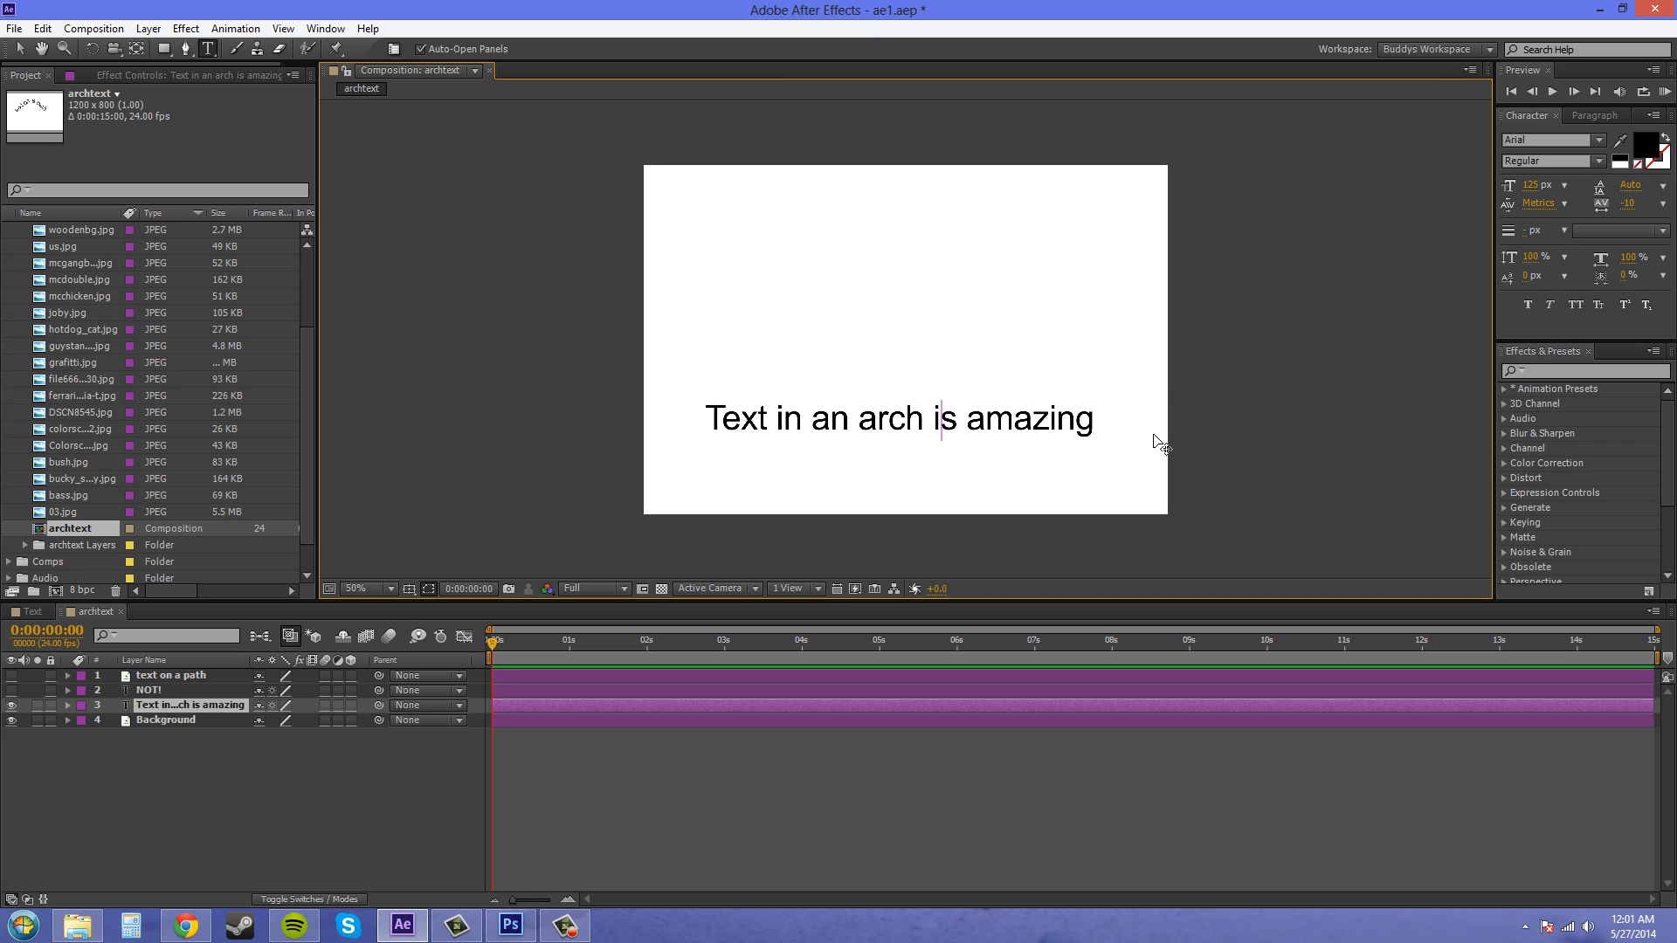
- Show the text on a path layer and hide the arched text layer
{"action": "left_click", "coordinate": [170, 675]}
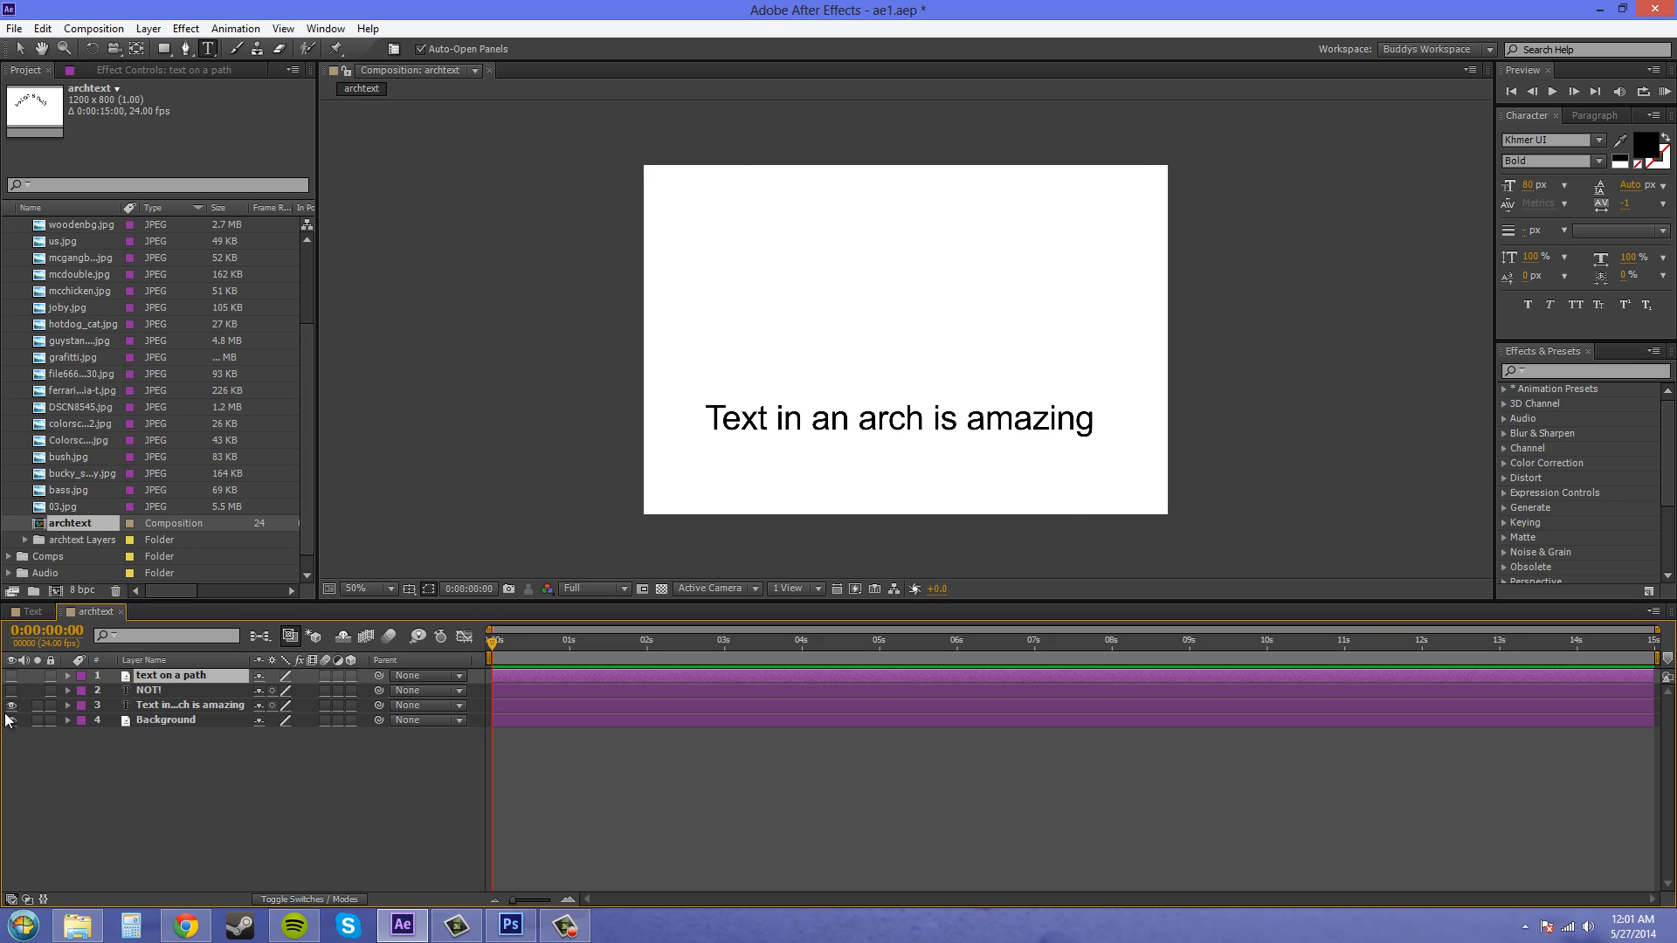
{"action": "left_click", "coordinate": [11, 675]}
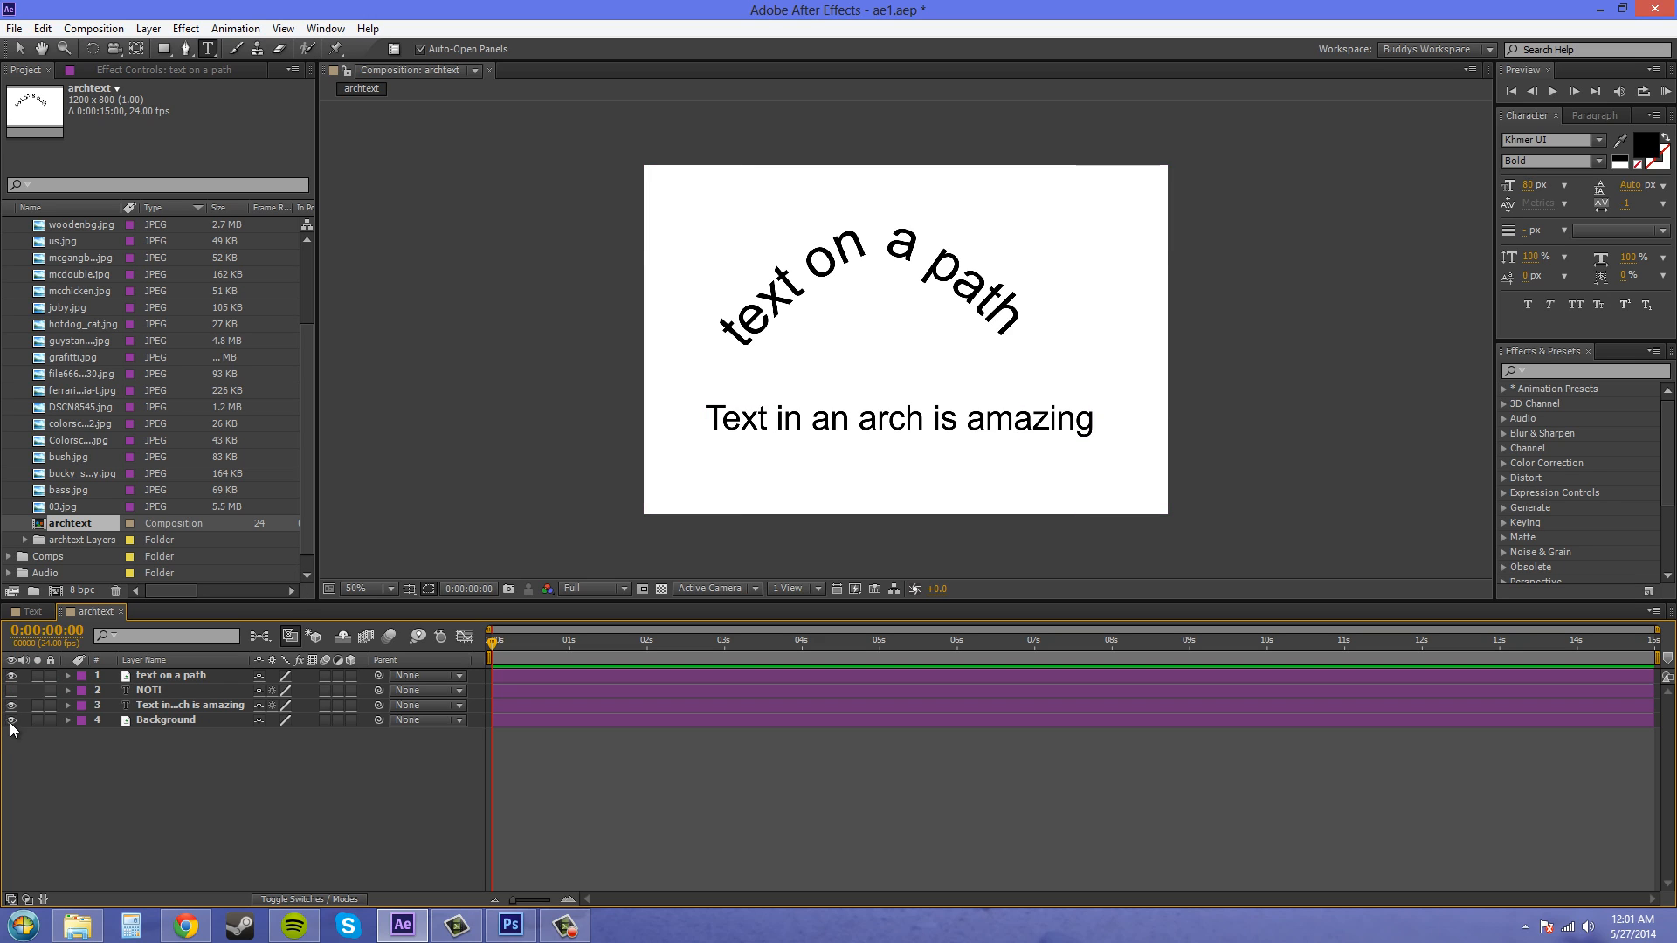
{"action": "left_click", "coordinate": [12, 706]}
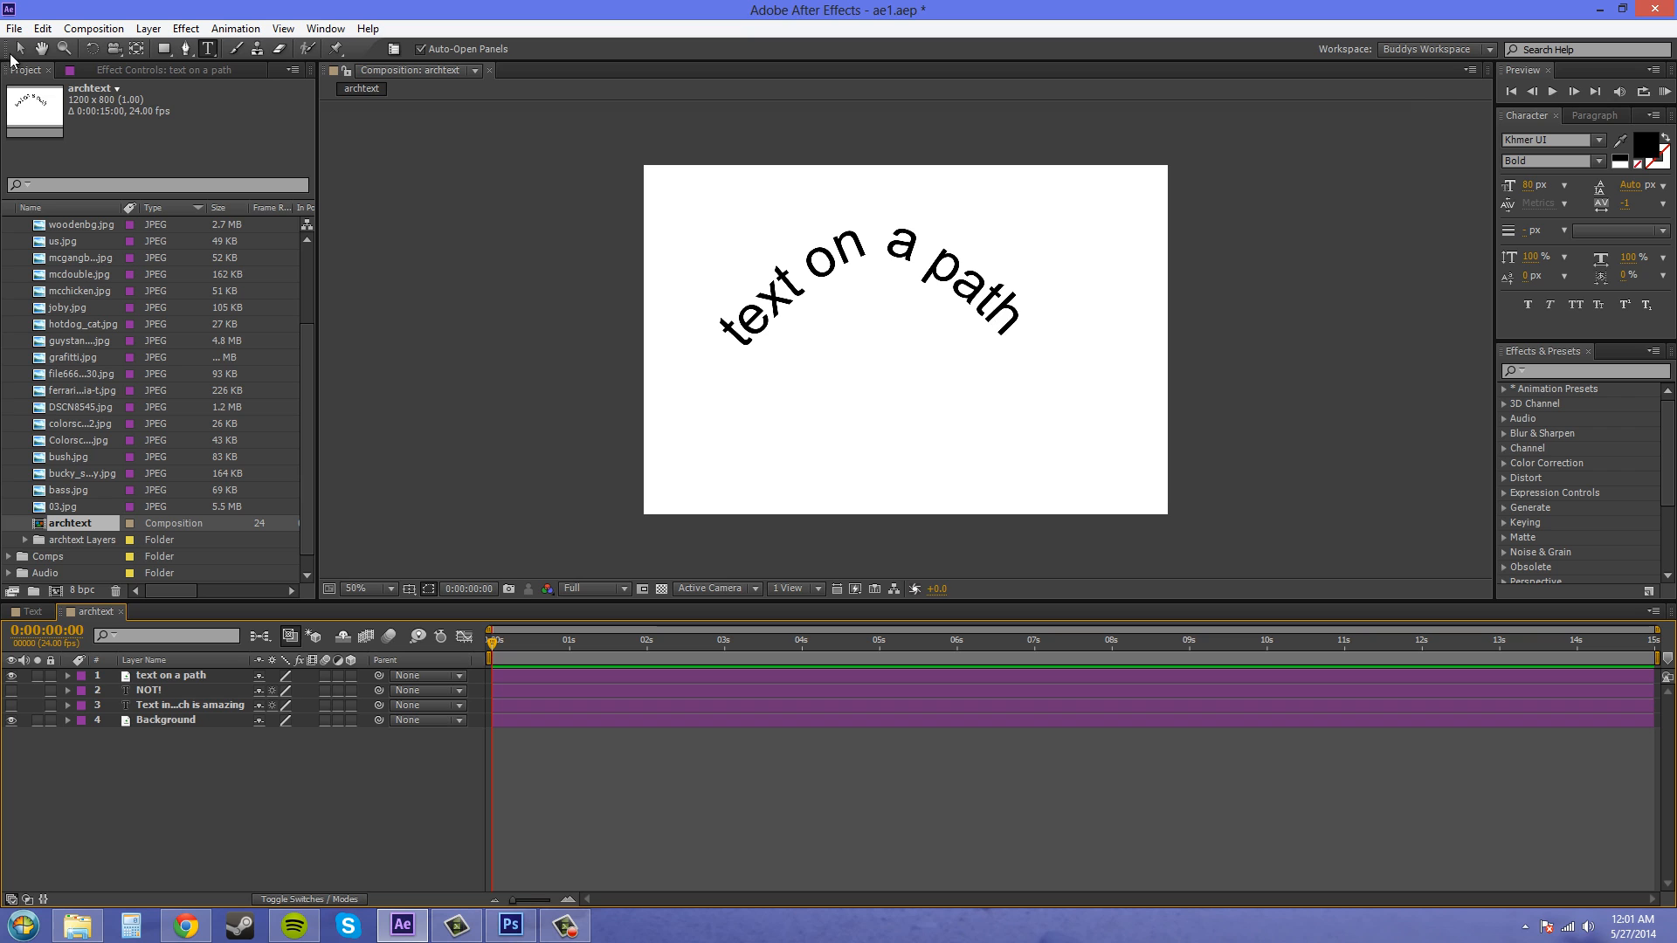
- Convert the text on a path layer to editable text
{"action": "left_click", "coordinate": [166, 677]}
{"action": "right_click", "coordinate": [166, 679]}
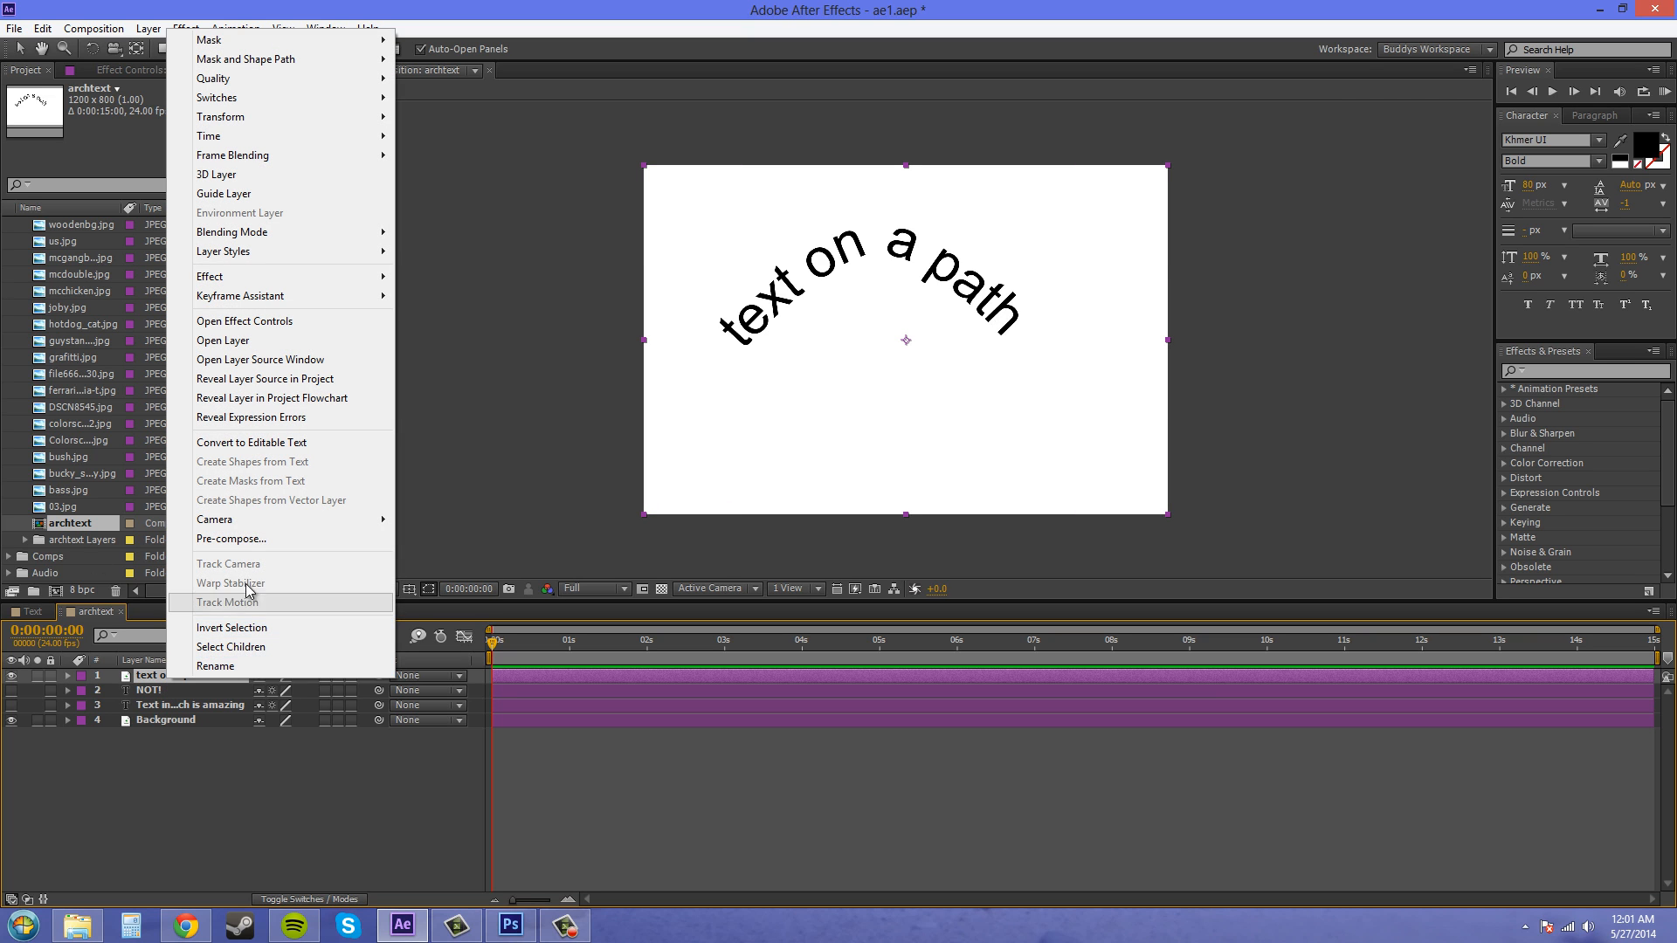
{"action": "left_click", "coordinate": [264, 443]}
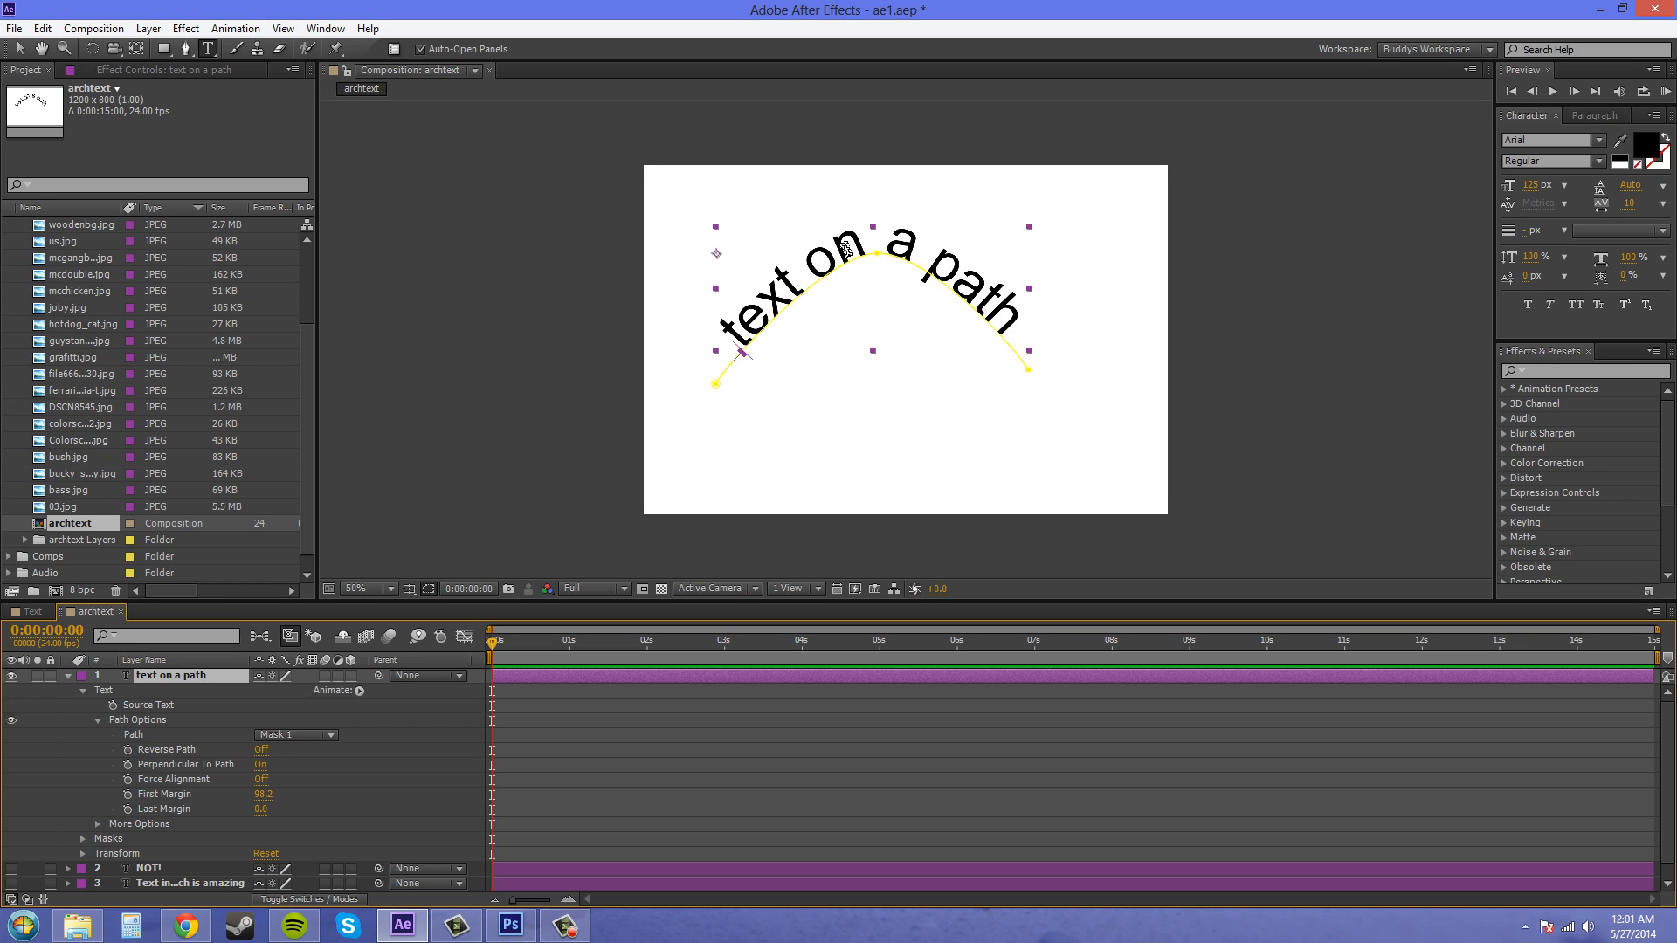
- Edit the path text to read "text only a path" and nudge it slightly with the Selection tool
{"action": "left_click", "coordinate": [869, 244]}
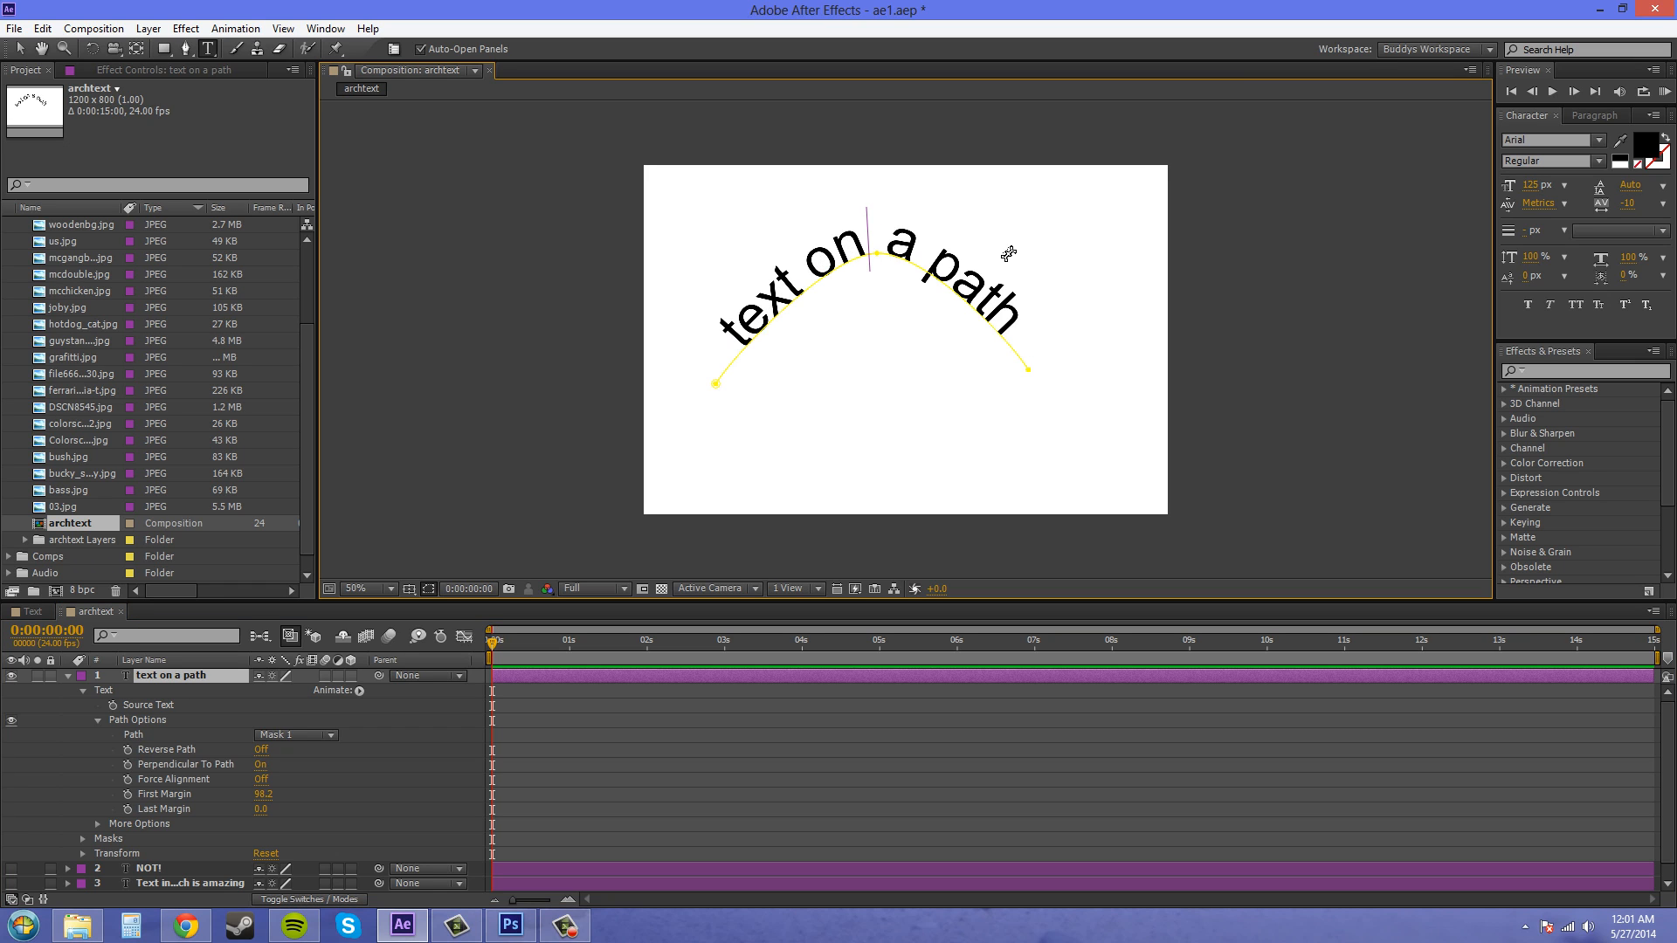
{"action": "type", "text": "ly kakd"}
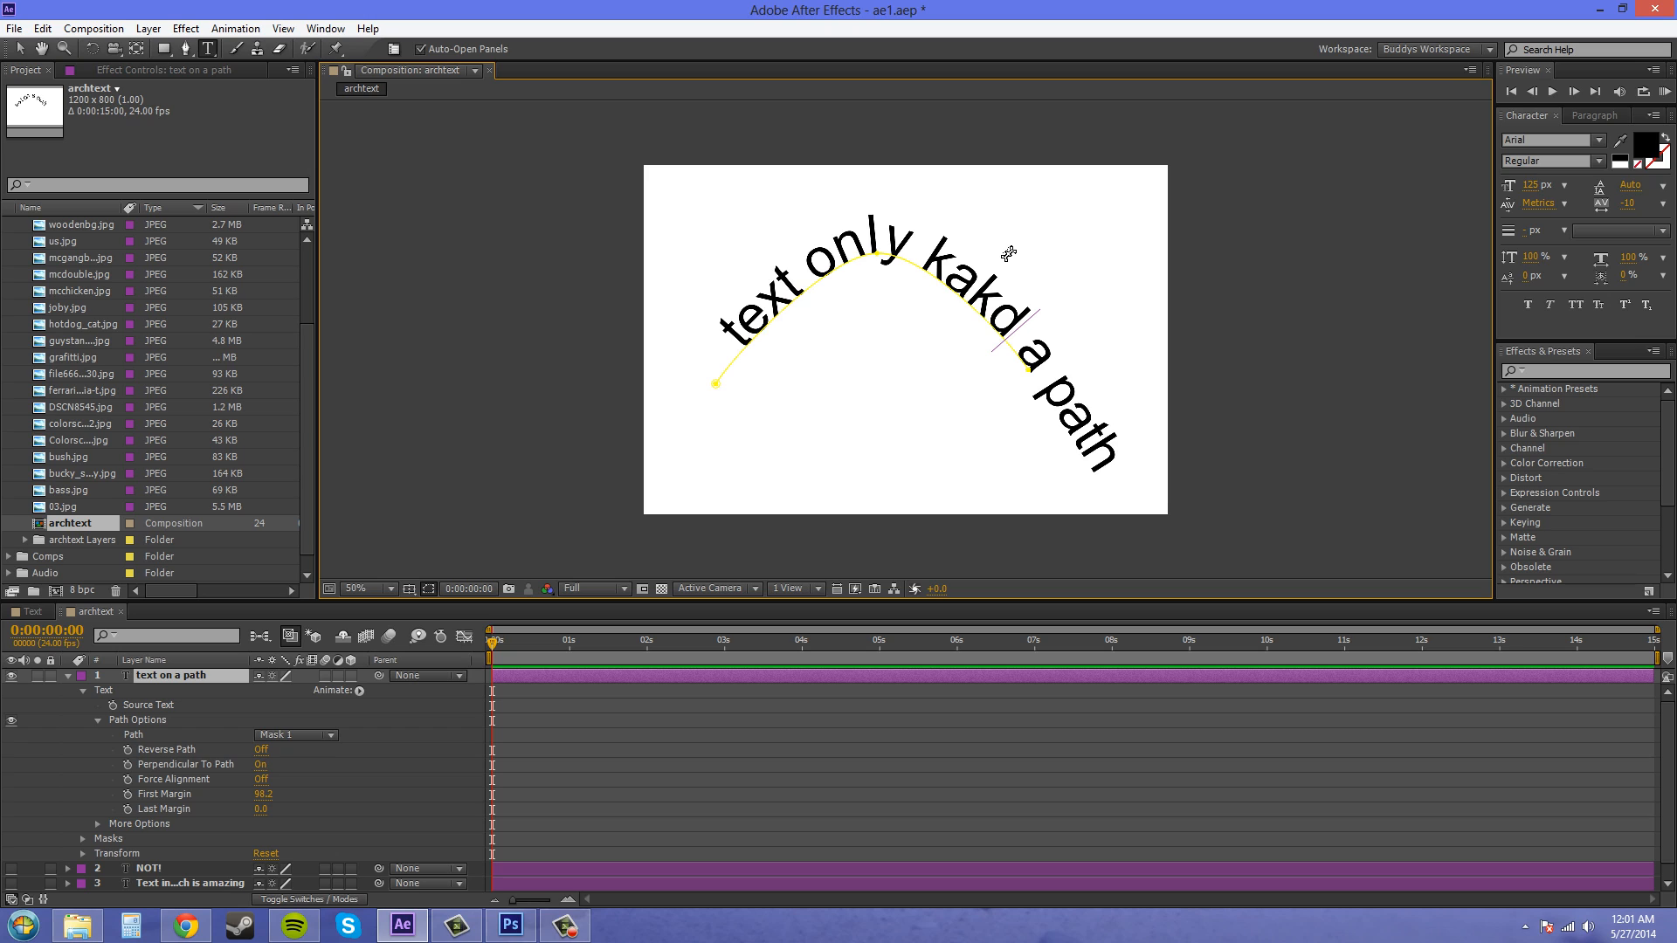
{"action": "key", "text": "BackSpace"}
{"action": "key", "text": "BackSpace"}
{"action": "key", "text": "BackSpace"}
{"action": "key", "text": "BackSpace"}
{"action": "key", "text": "BackSpace"}
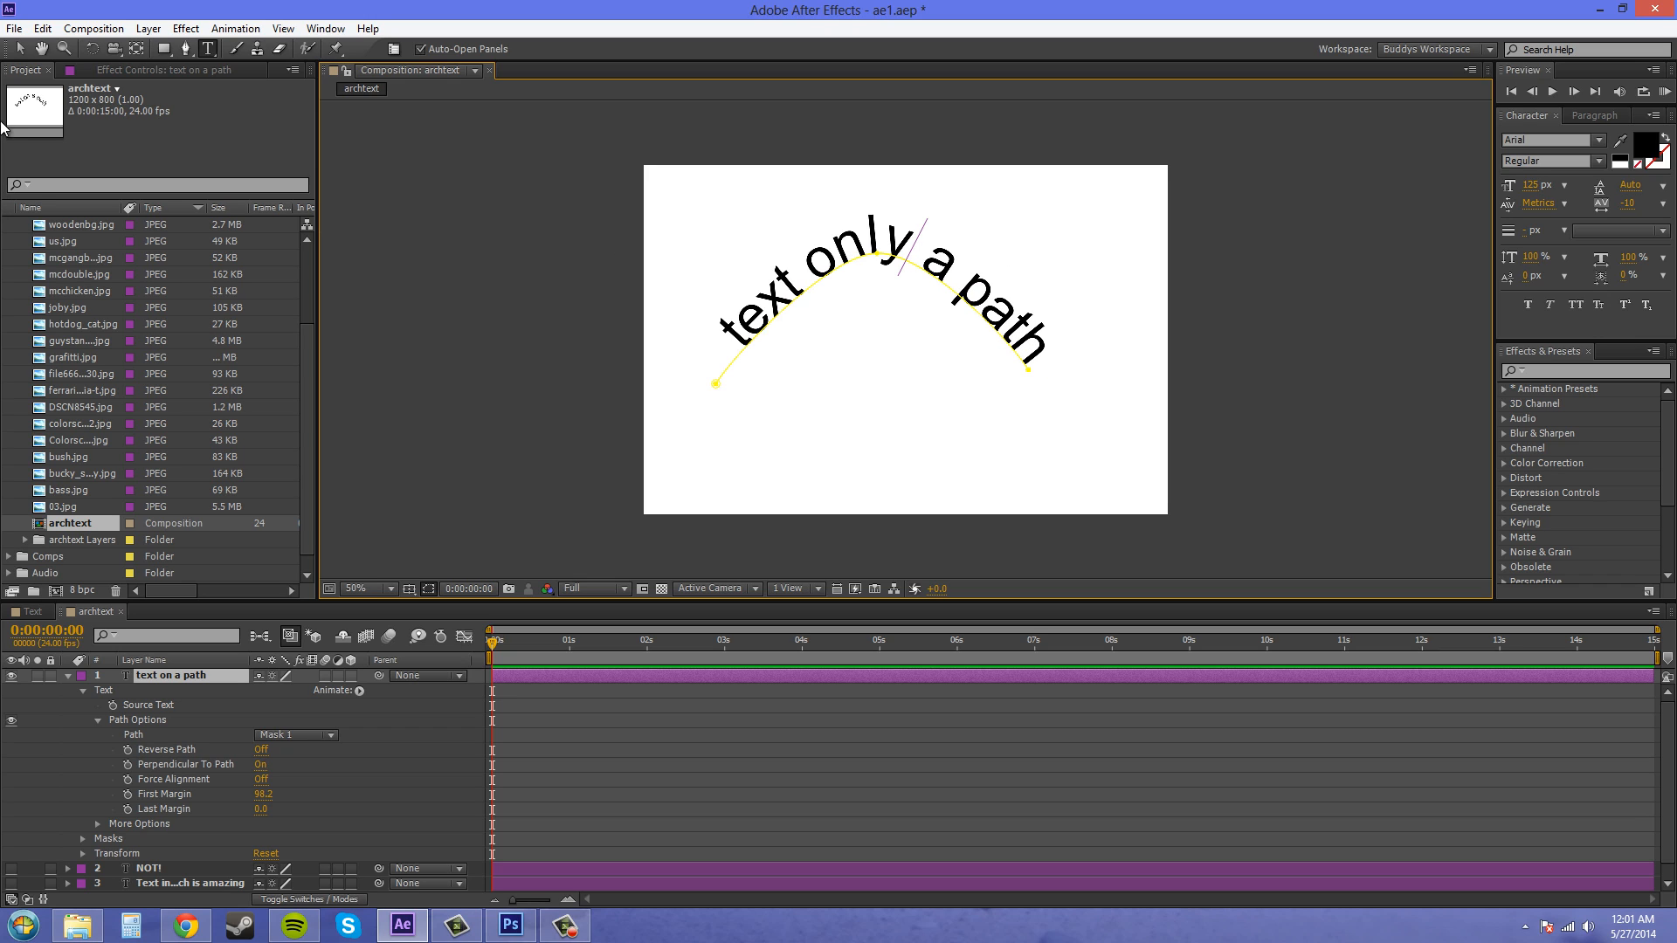
{"action": "left_click", "coordinate": [18, 50]}
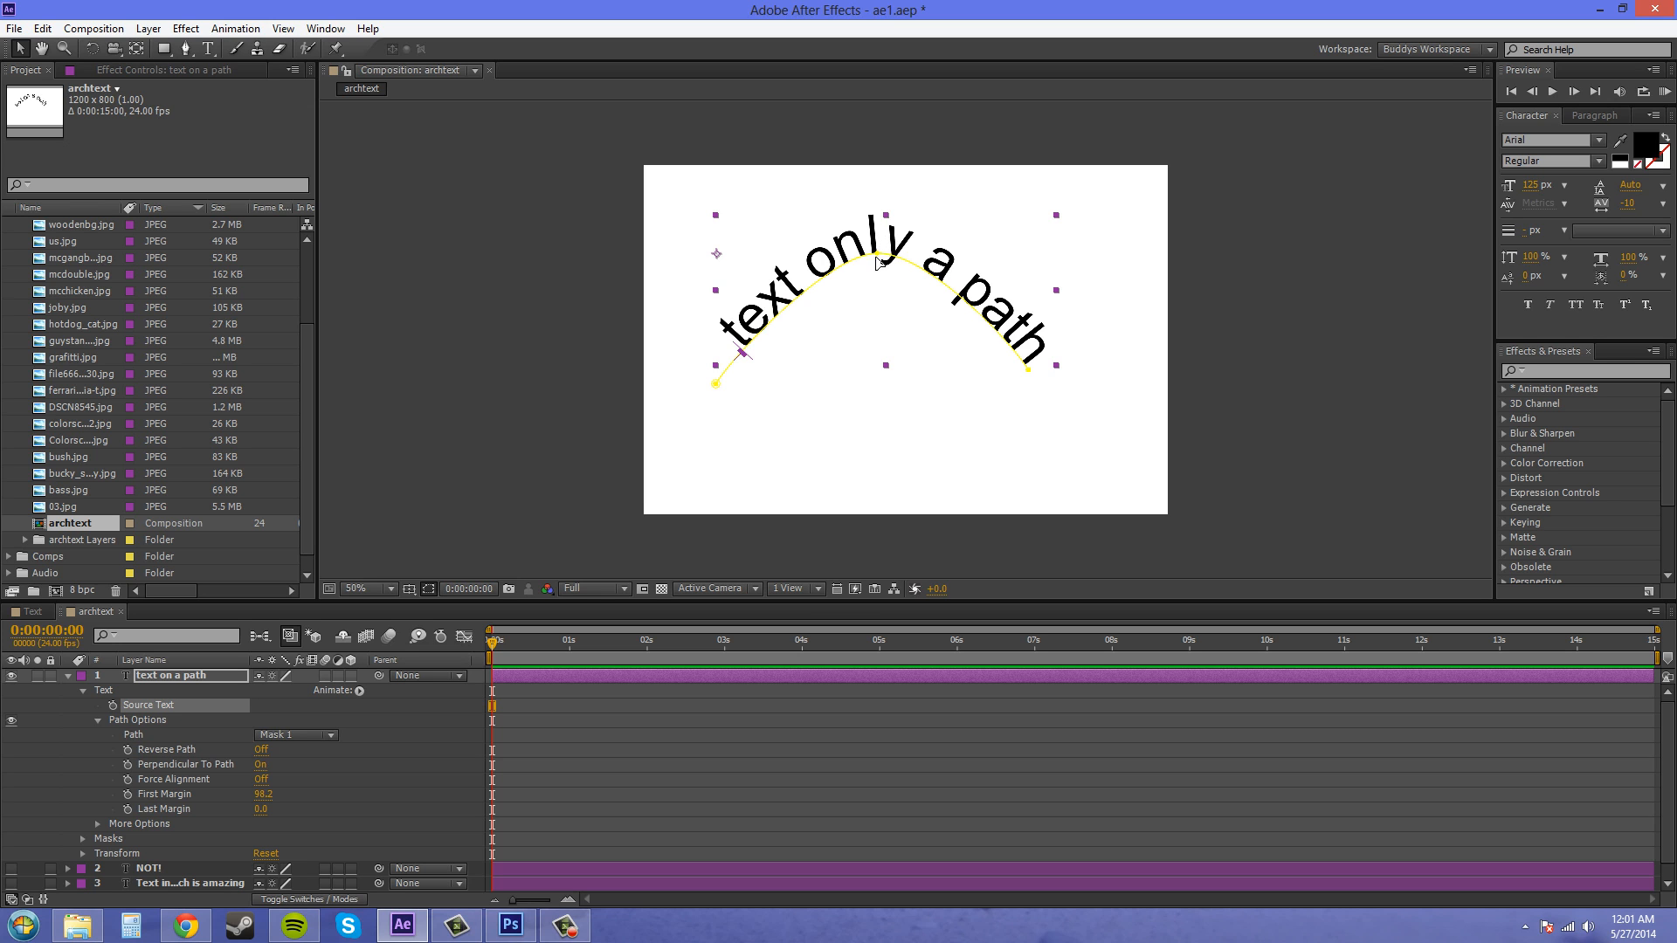
{"action": "mouse_move", "coordinate": [878, 262]}
{"action": "left_mouse_down"}
{"action": "mouse_move", "coordinate": [887, 314]}
{"action": "mouse_move", "coordinate": [893, 243]}
{"action": "mouse_move", "coordinate": [880, 316]}
{"action": "mouse_move", "coordinate": [865, 255]}
{"action": "mouse_move", "coordinate": [812, 247]}
{"action": "mouse_move", "coordinate": [870, 254]}
{"action": "left_mouse_up"}
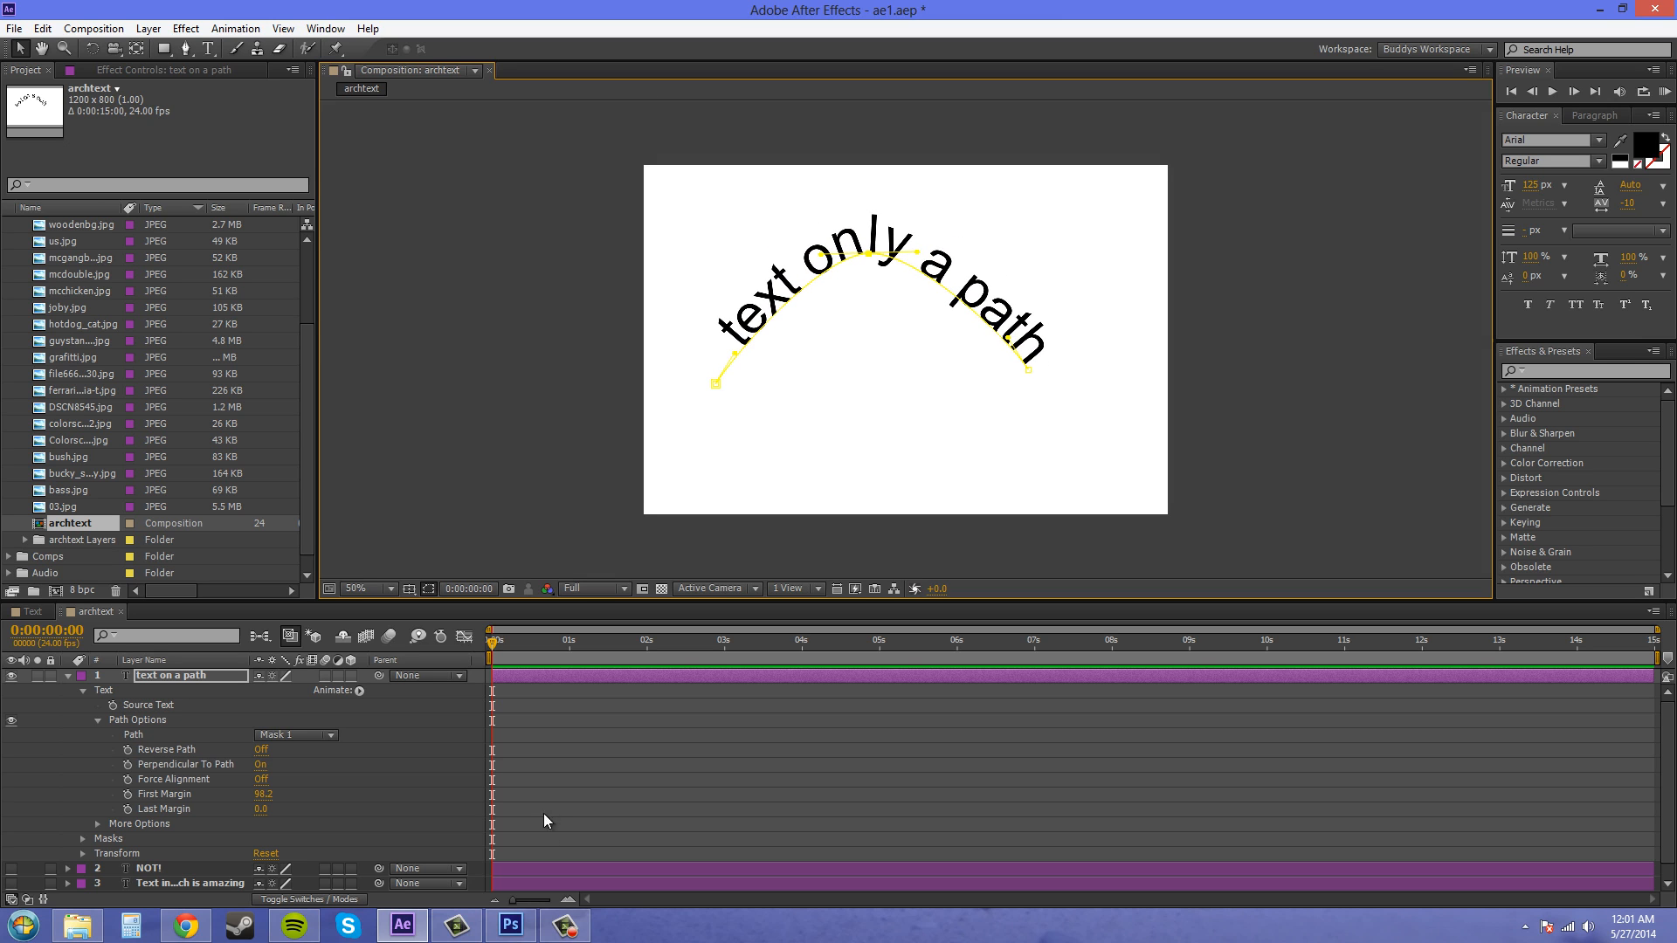
- Switch to Photoshop briefly and return to After Effects
{"action": "left_click", "coordinate": [511, 925]}
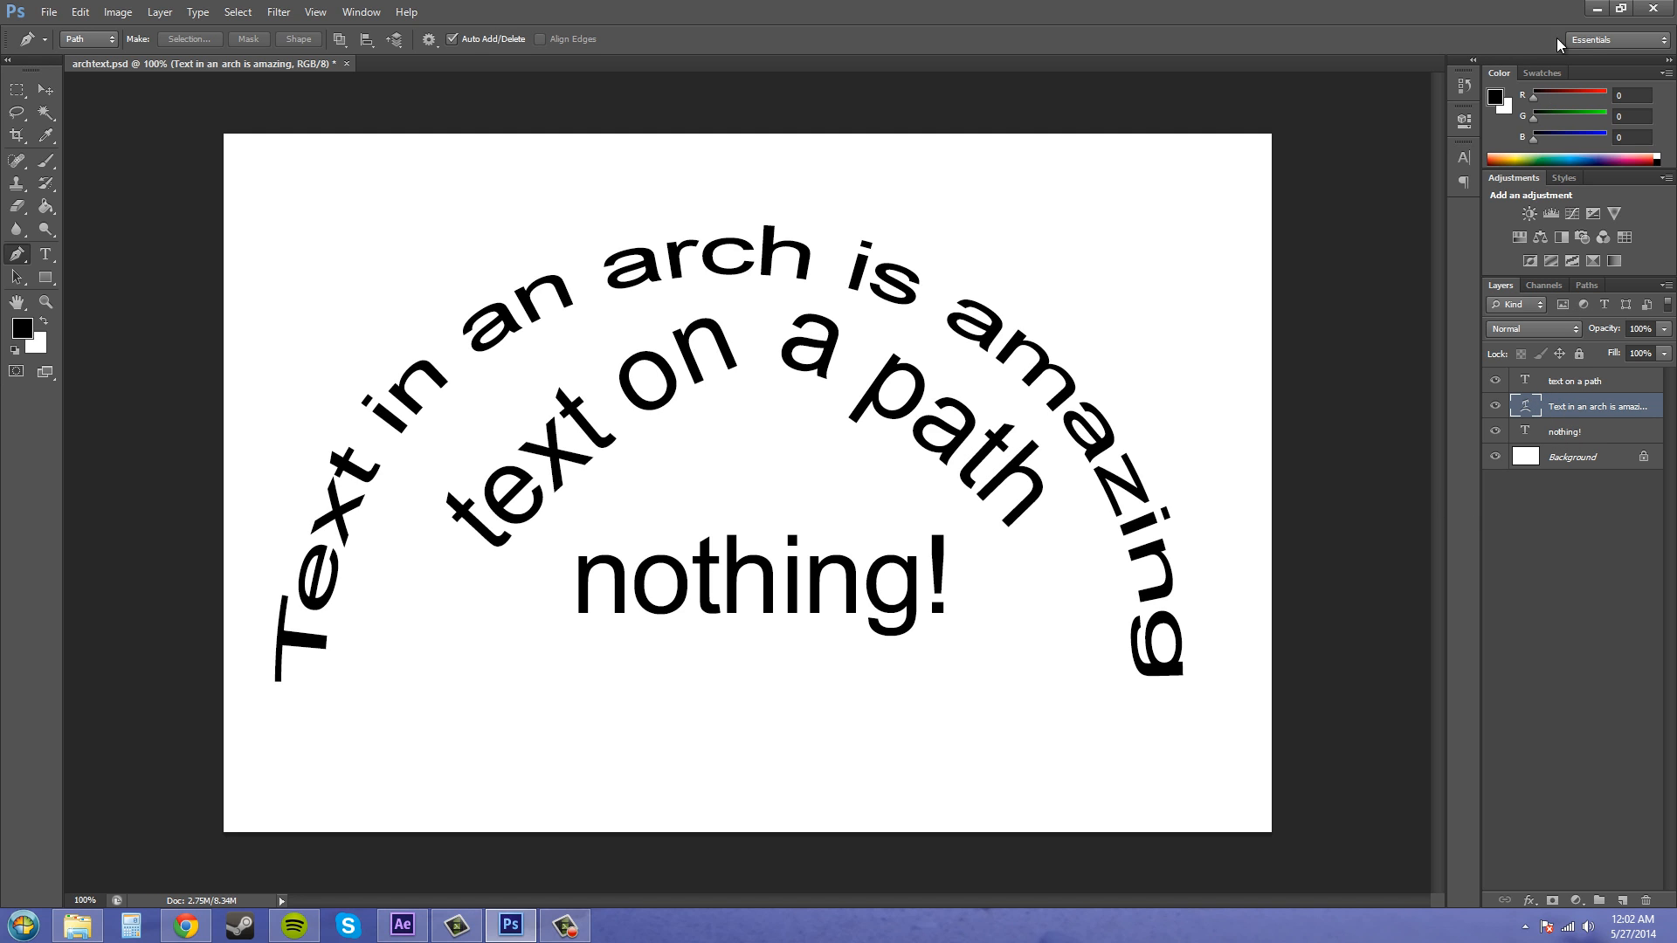
{"action": "left_click", "coordinate": [1597, 8]}
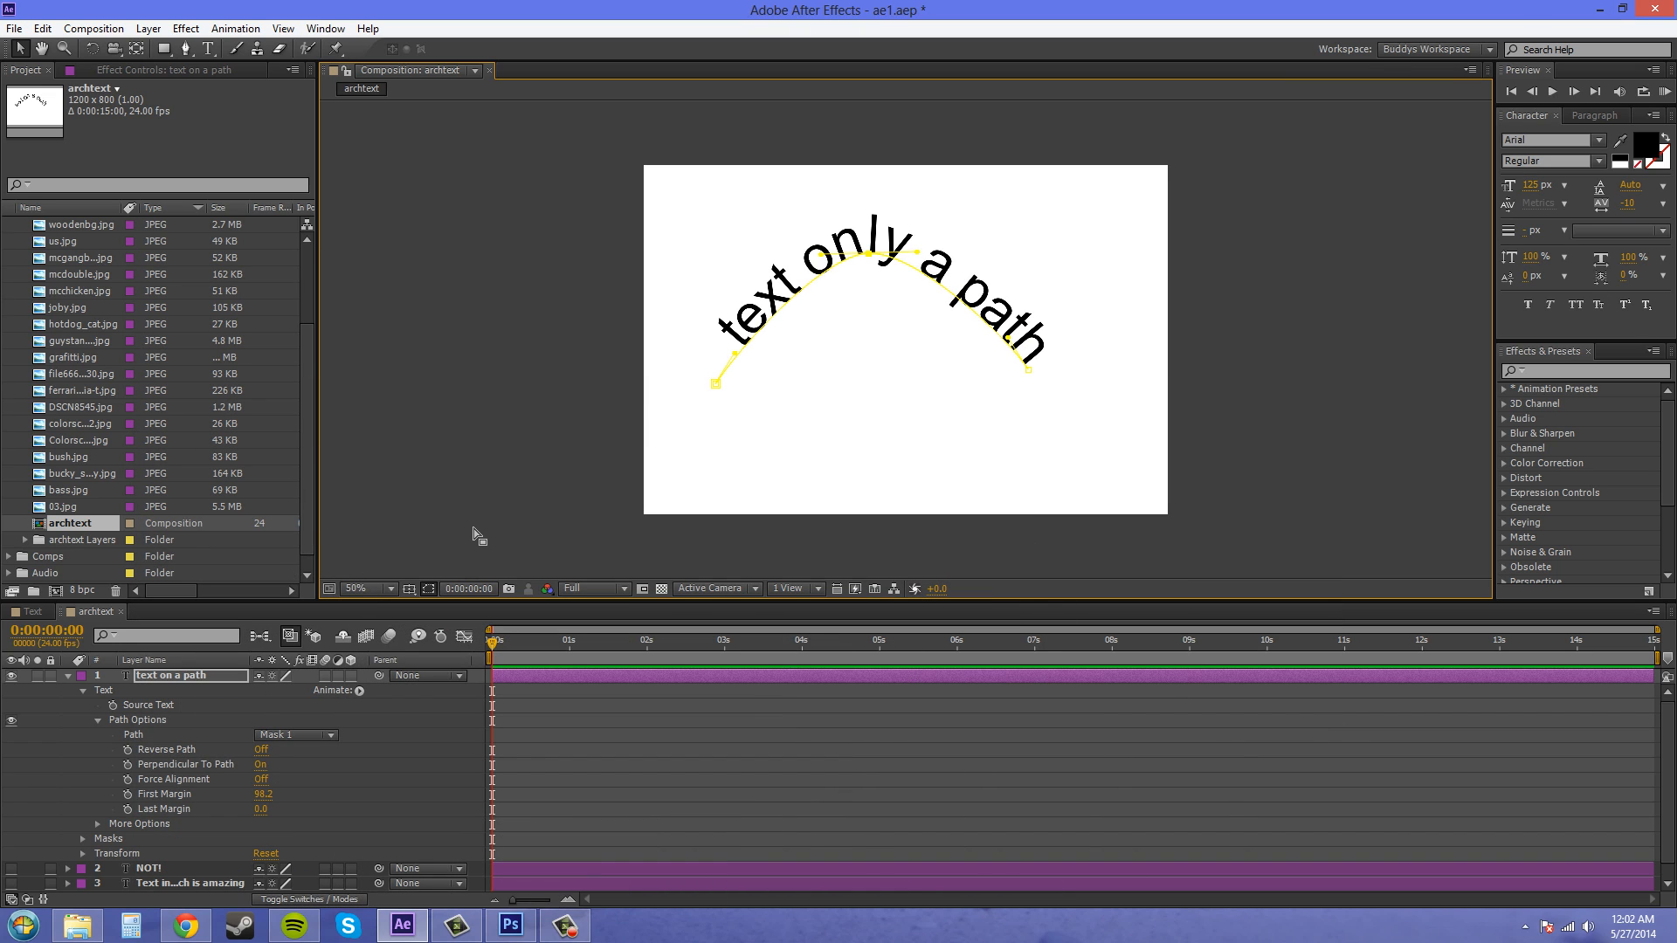